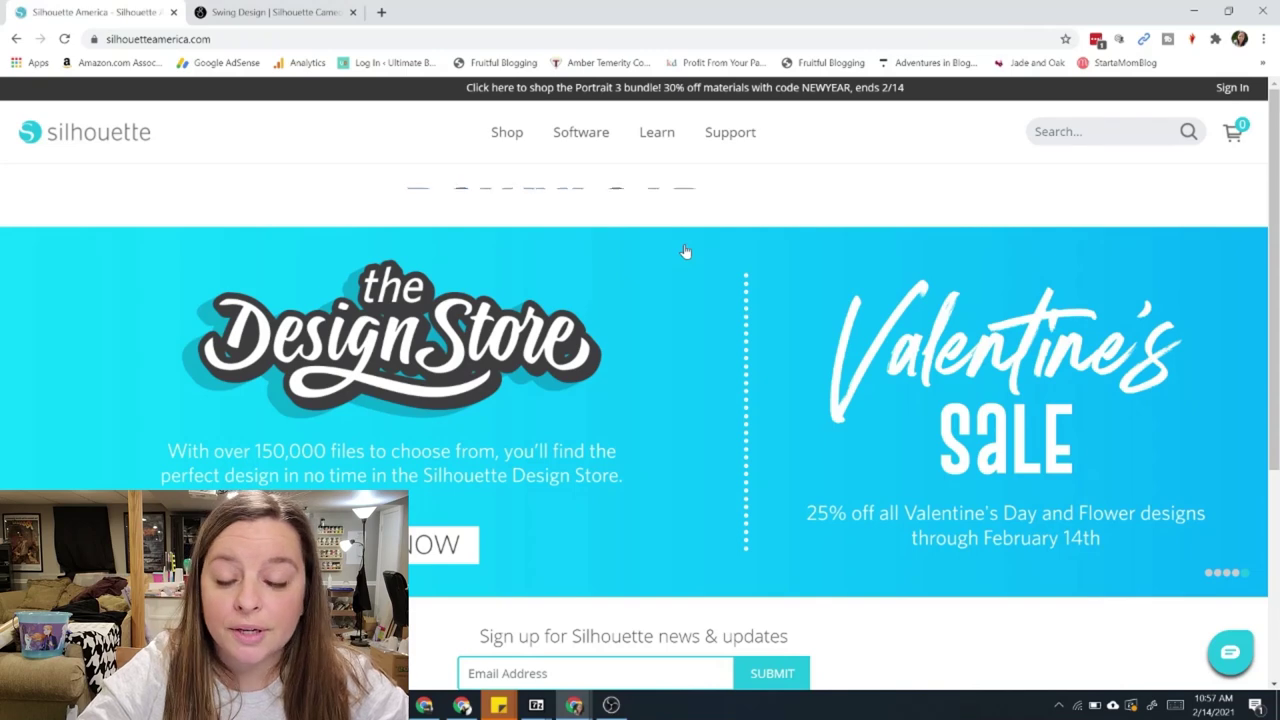
- Open the Silhouette software download page and download the current Silhouette Studio release for Windows (64-bit)
left_click(585, 140)
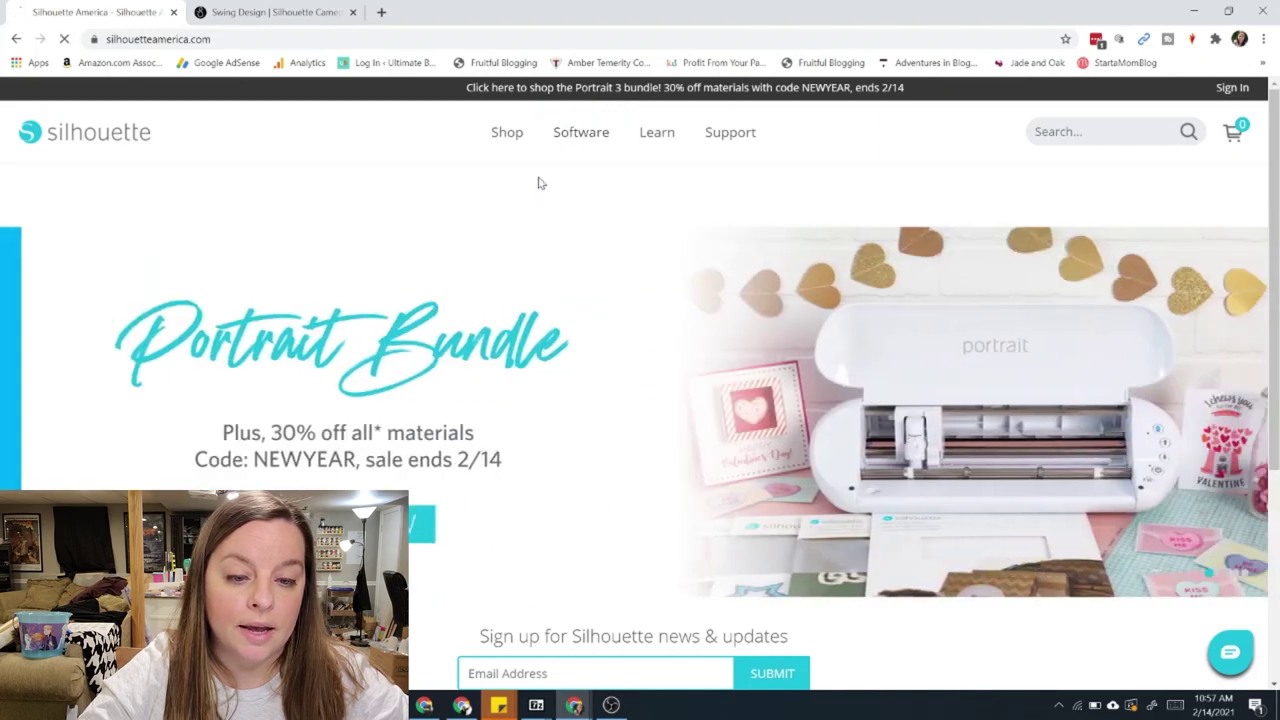
left_click(538, 180)
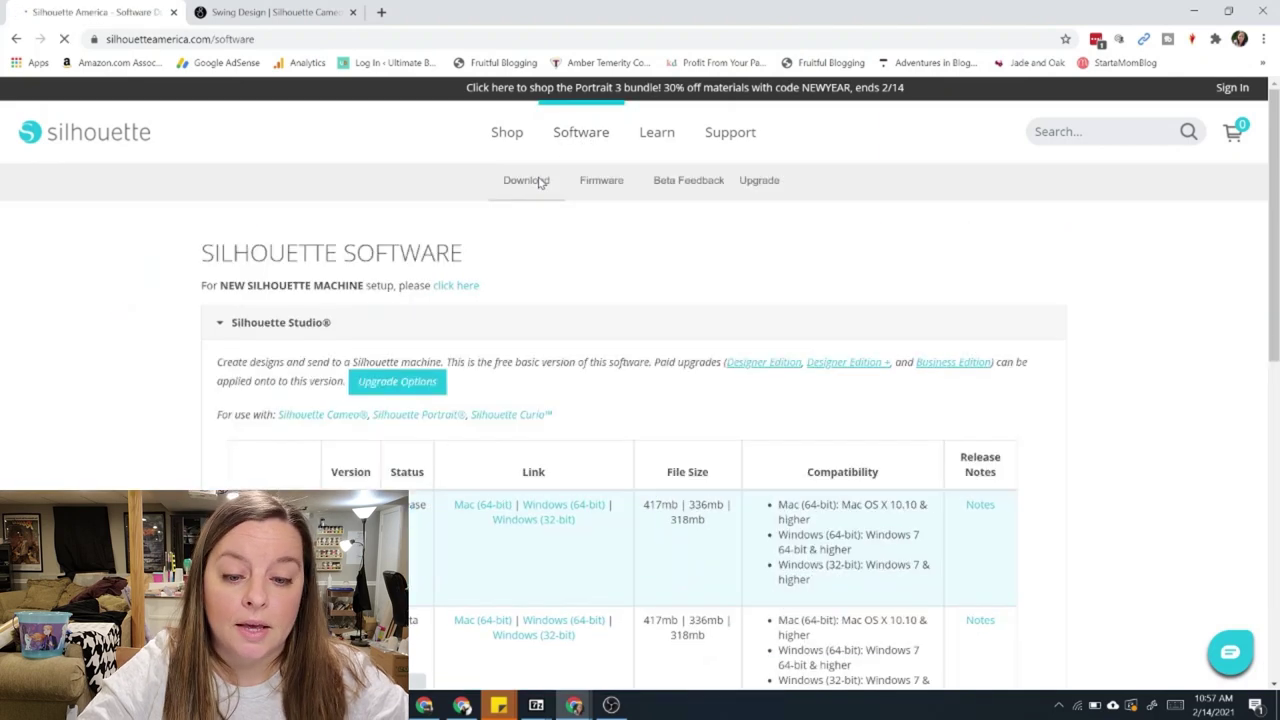
scroll(480, 414, "down", 2)
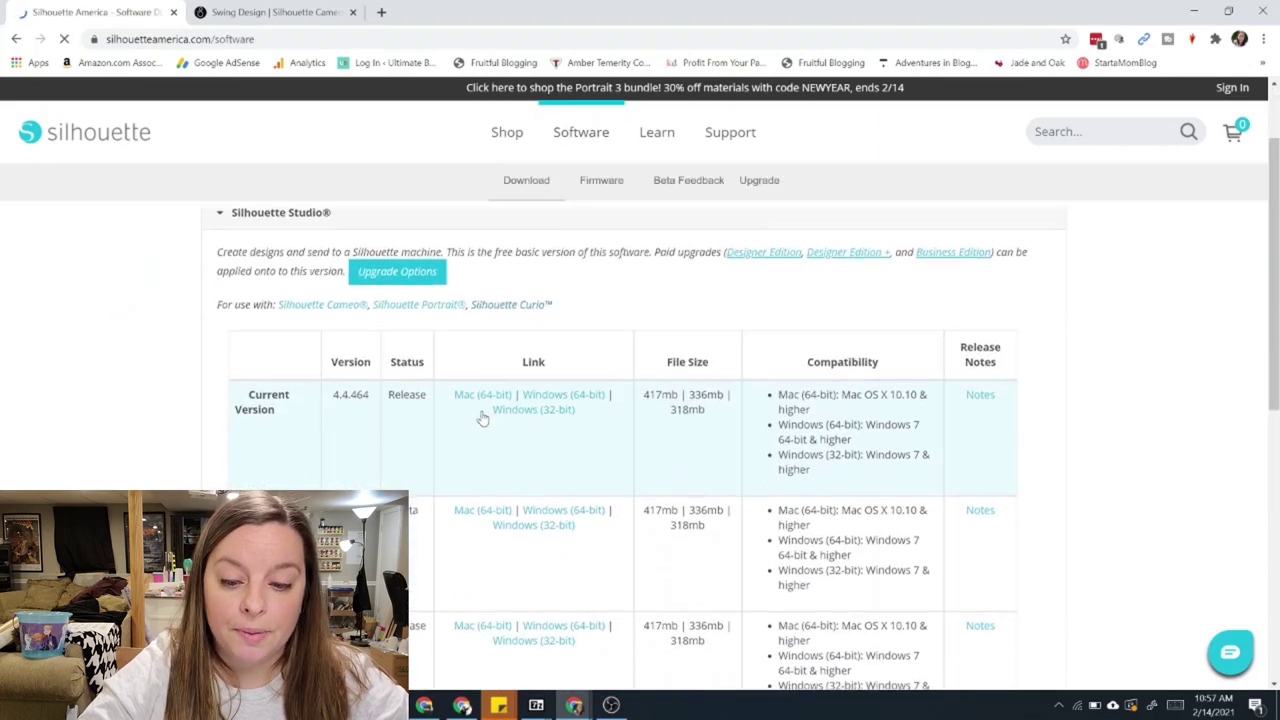
left_click(574, 397)
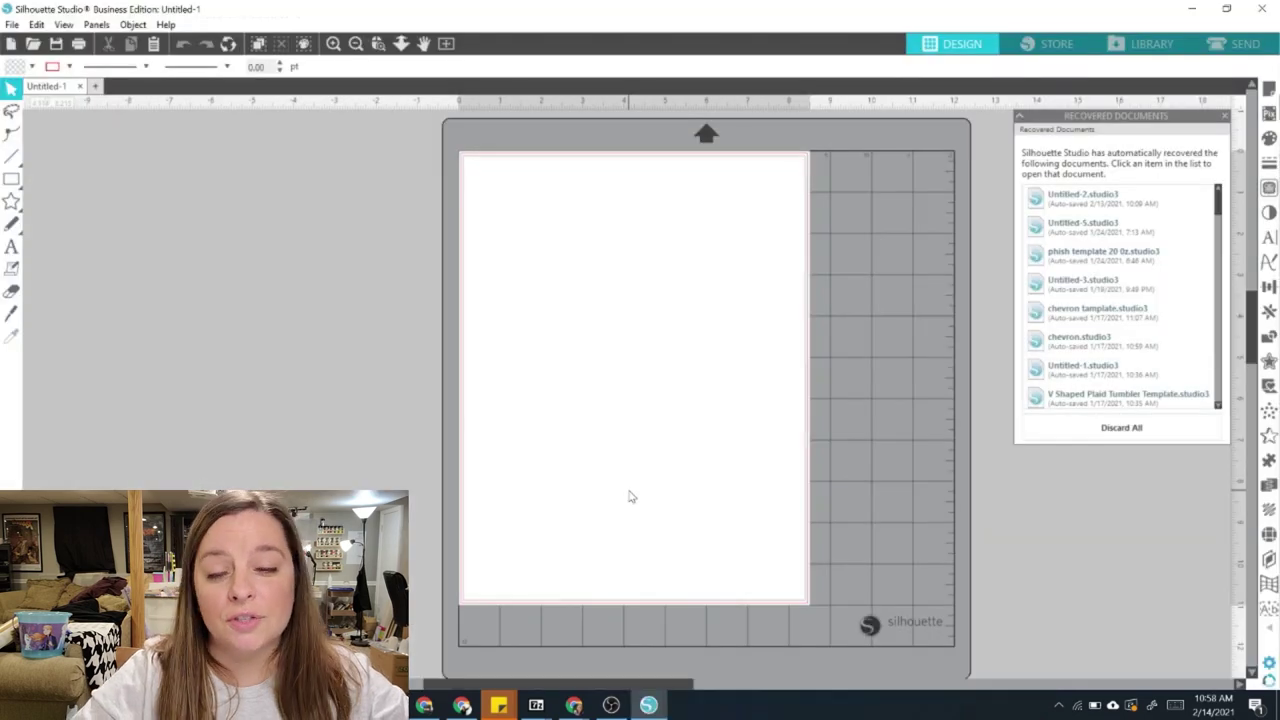
- In Silhouette Studio, open the page setup and set the media size to 12x12
left_click(1269, 90)
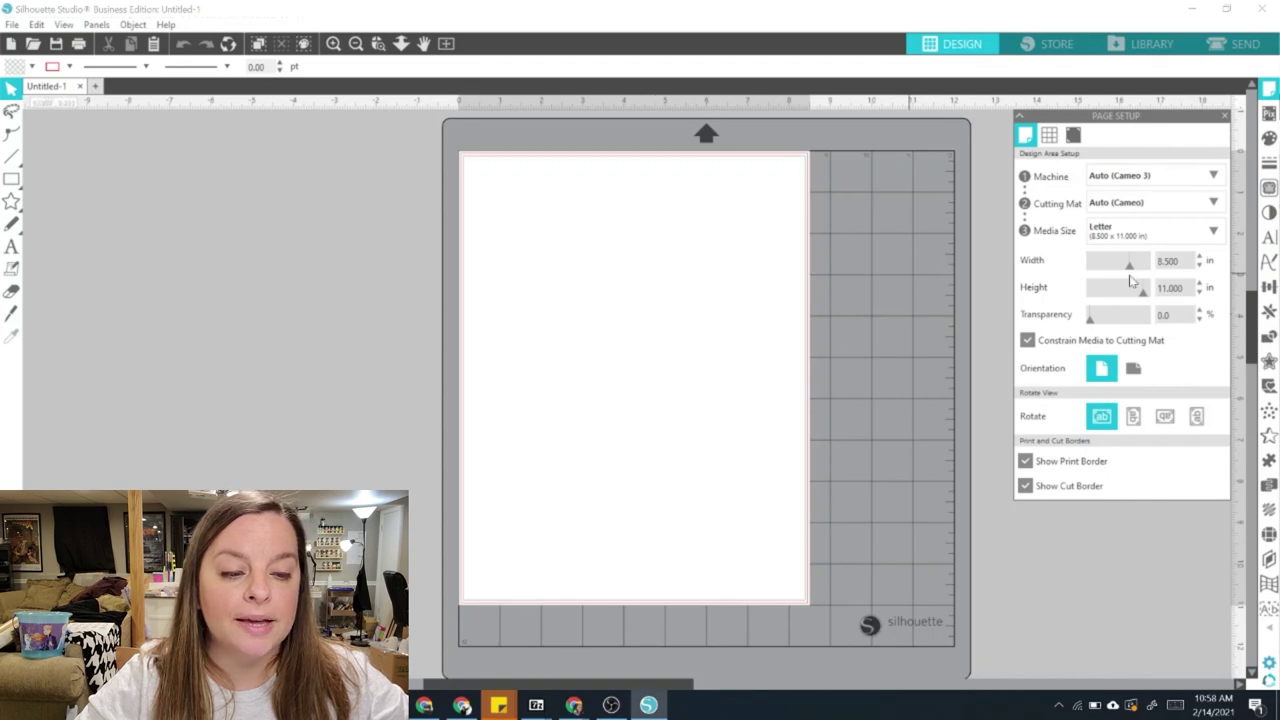
left_click(1127, 232)
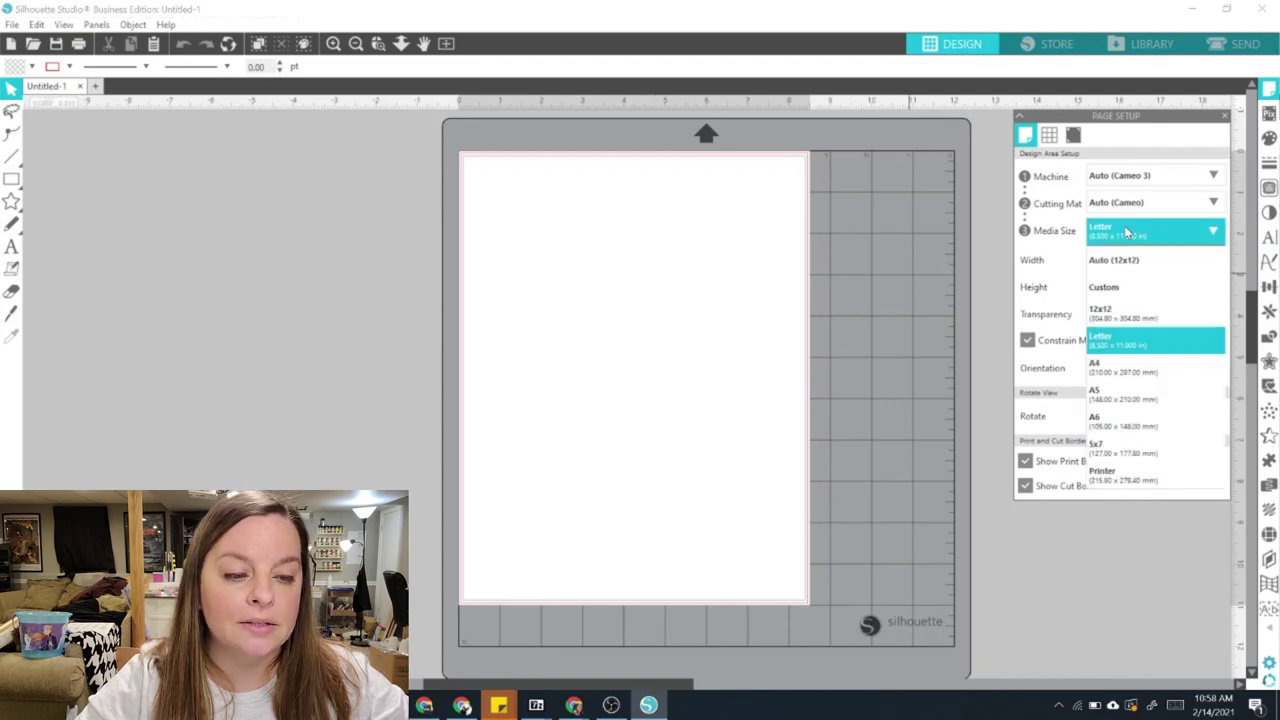
left_click(1125, 313)
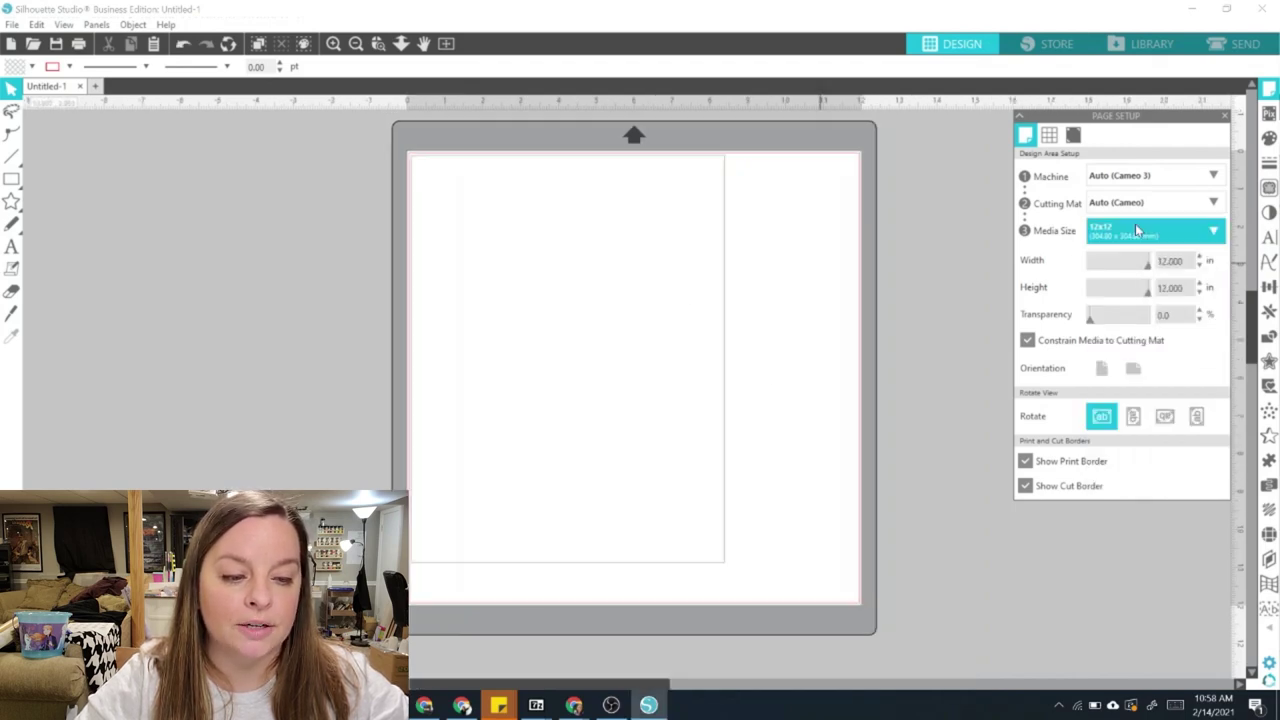
- Try the A4 media size and return the page to 12x12
left_click(1137, 229)
left_click(1122, 372)
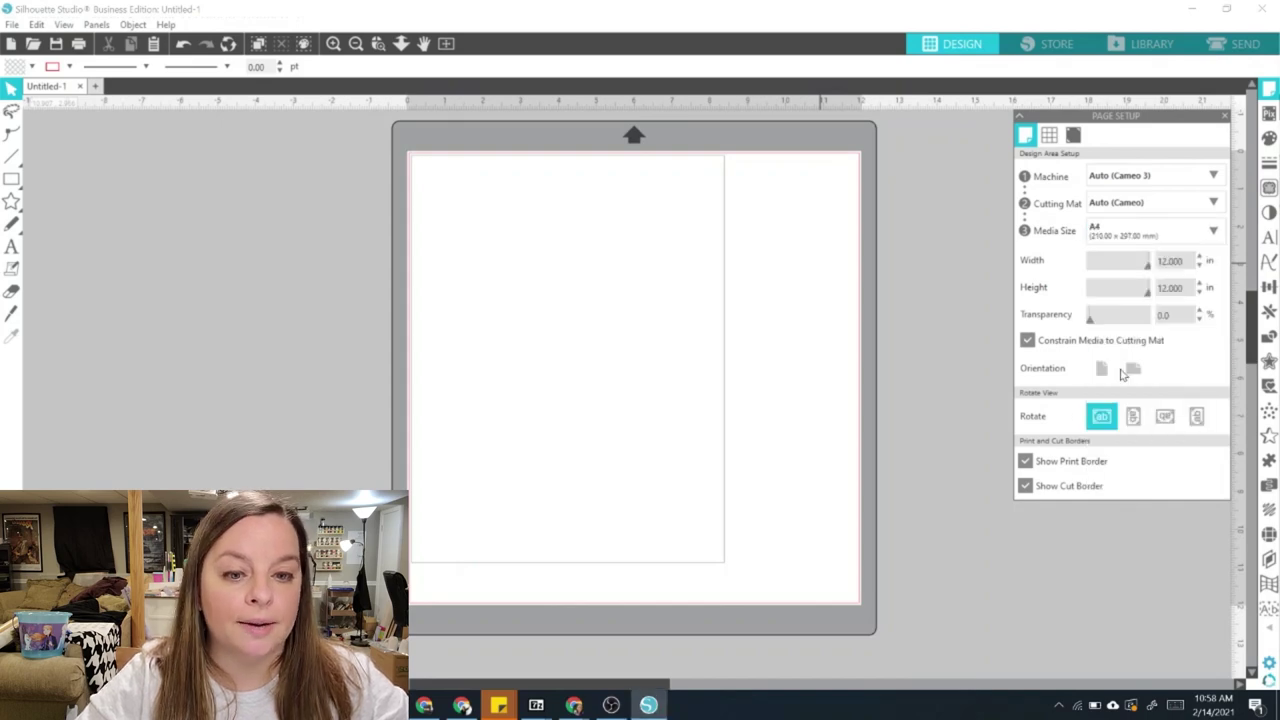
left_click(1155, 228)
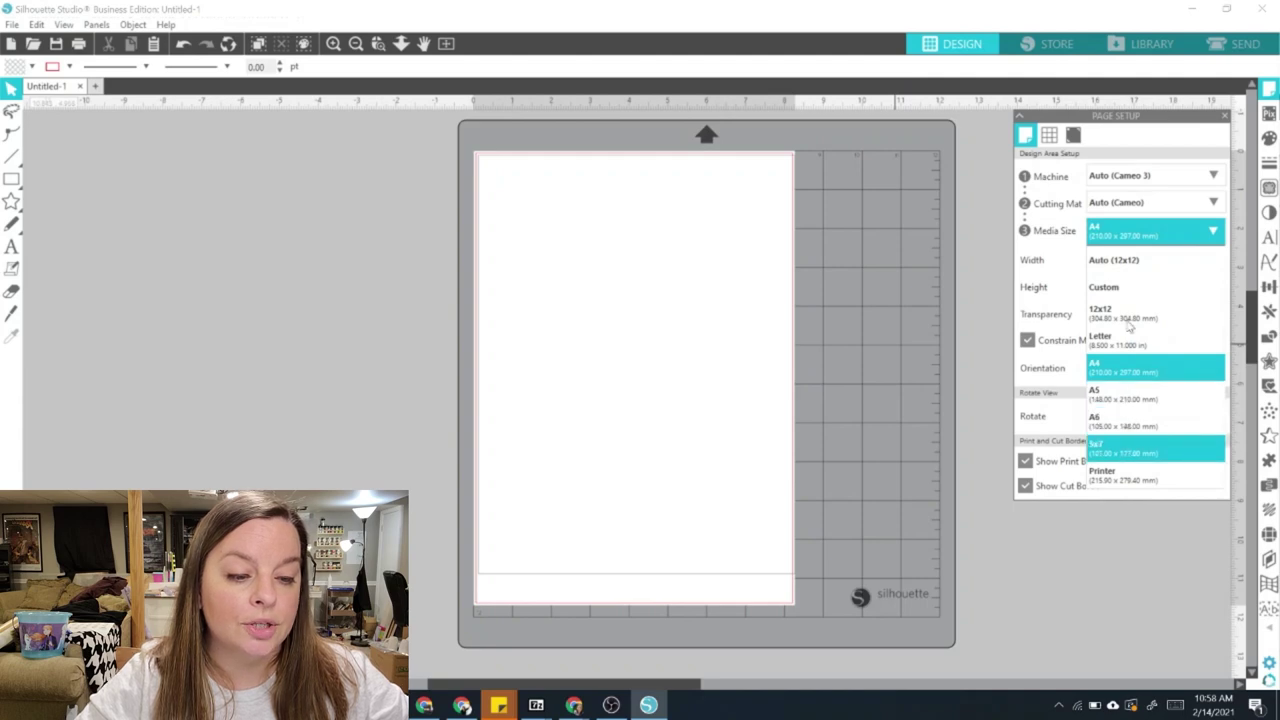
left_click(1122, 318)
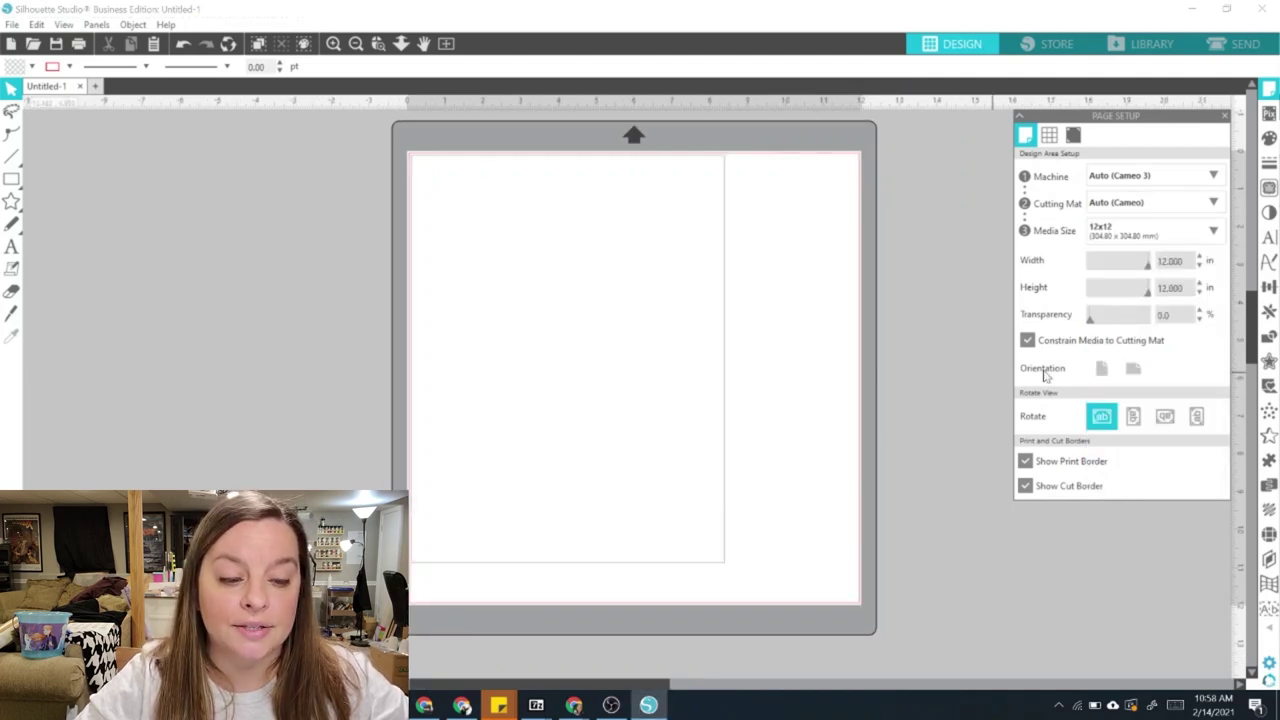
- Hide the print border on the page while leaving the cut border shown
left_click(1025, 462)
left_click(1025, 490)
left_click(1025, 490)
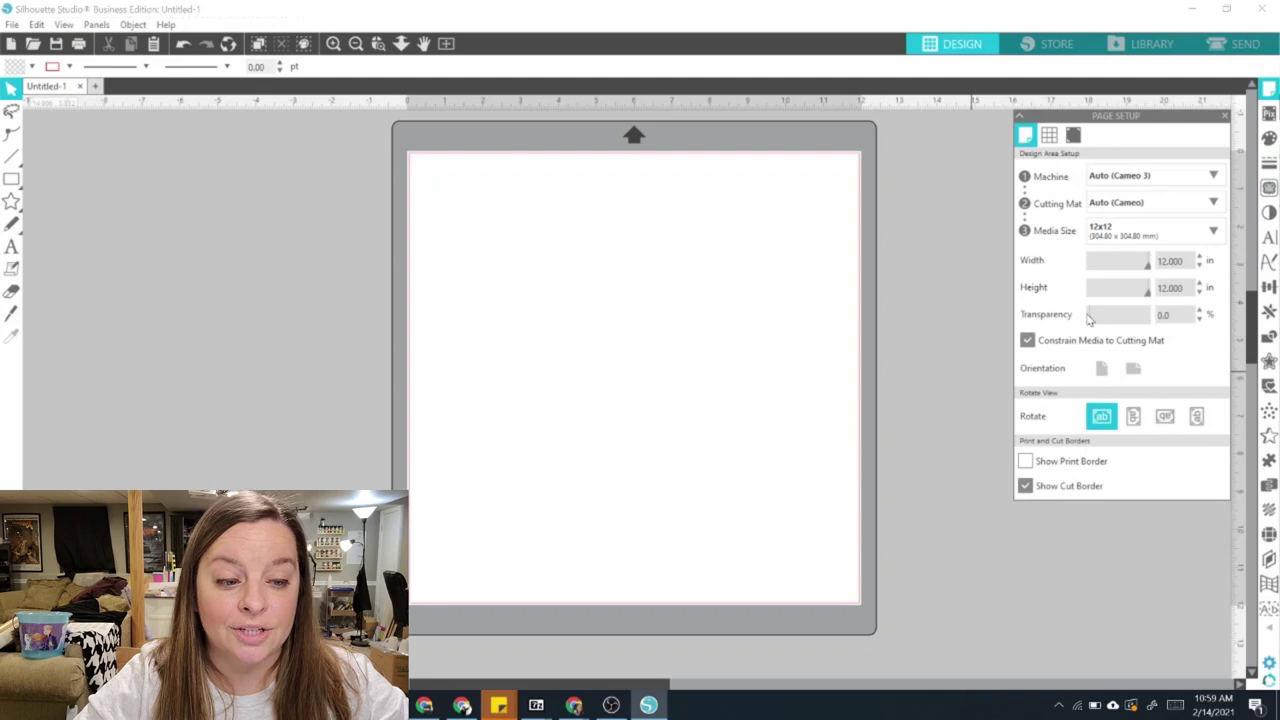
- Try full and zero page transparency, and set it to 61% to reveal the cutting mat grid
left_click_drag(1090, 324, 1157, 330)
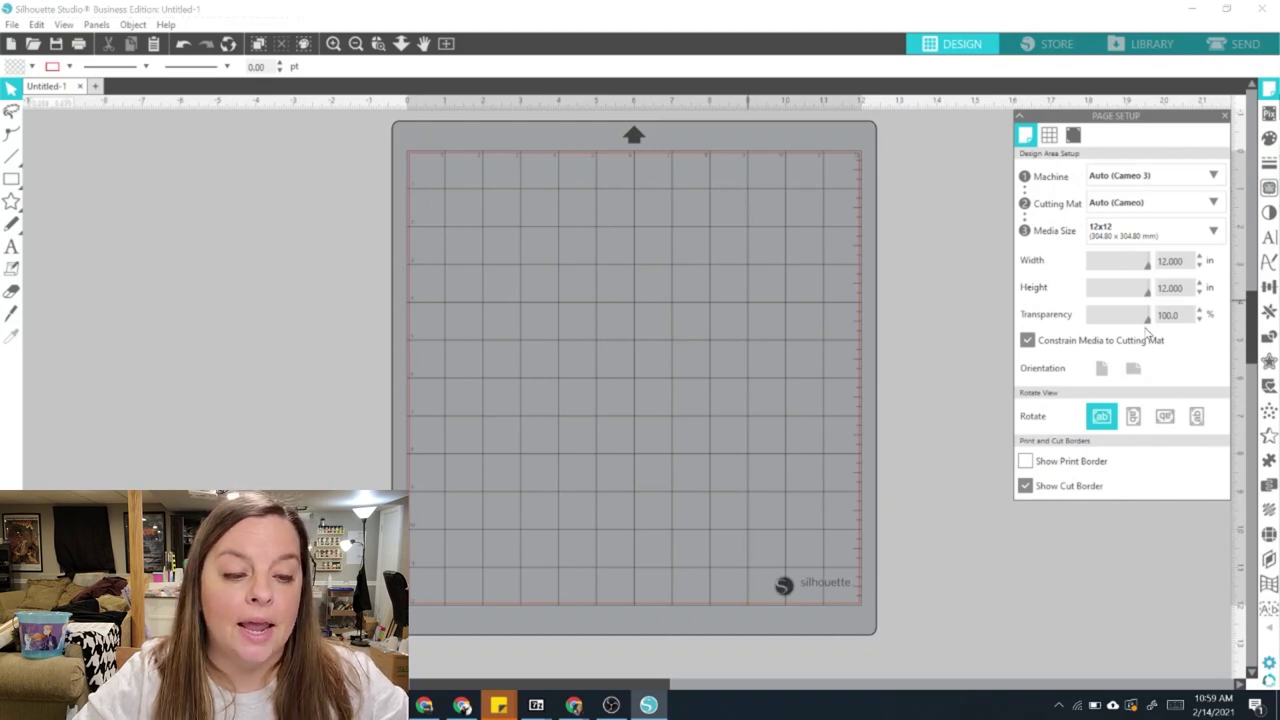
left_click_drag(1138, 328, 1045, 322)
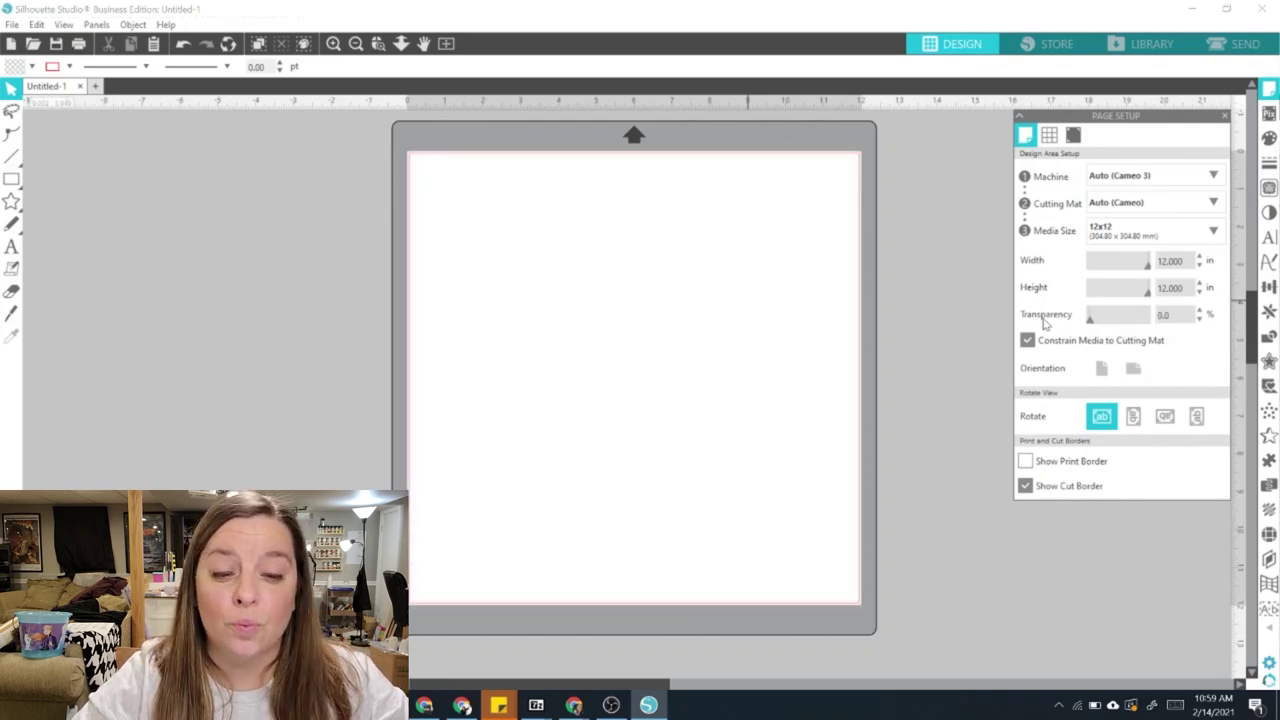
left_click_drag(1097, 325, 1124, 322)
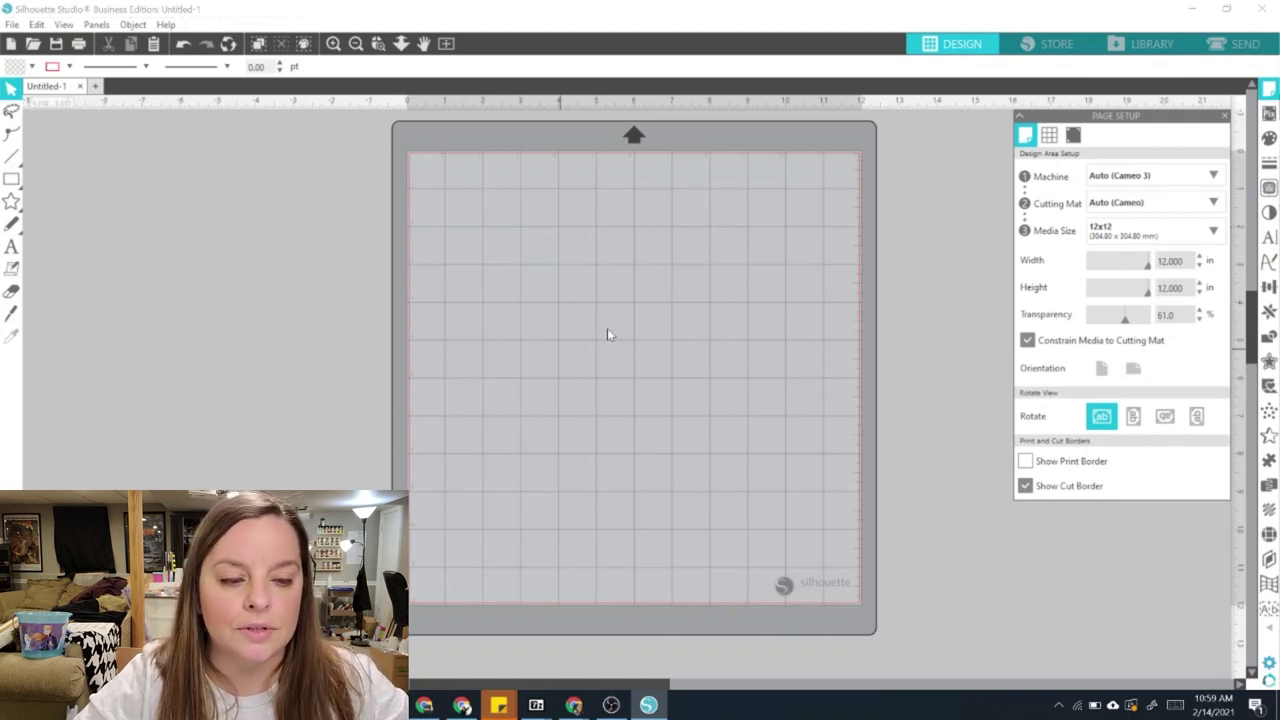
- Turn the registration marks on to preview them and turn them off again
left_click(1073, 135)
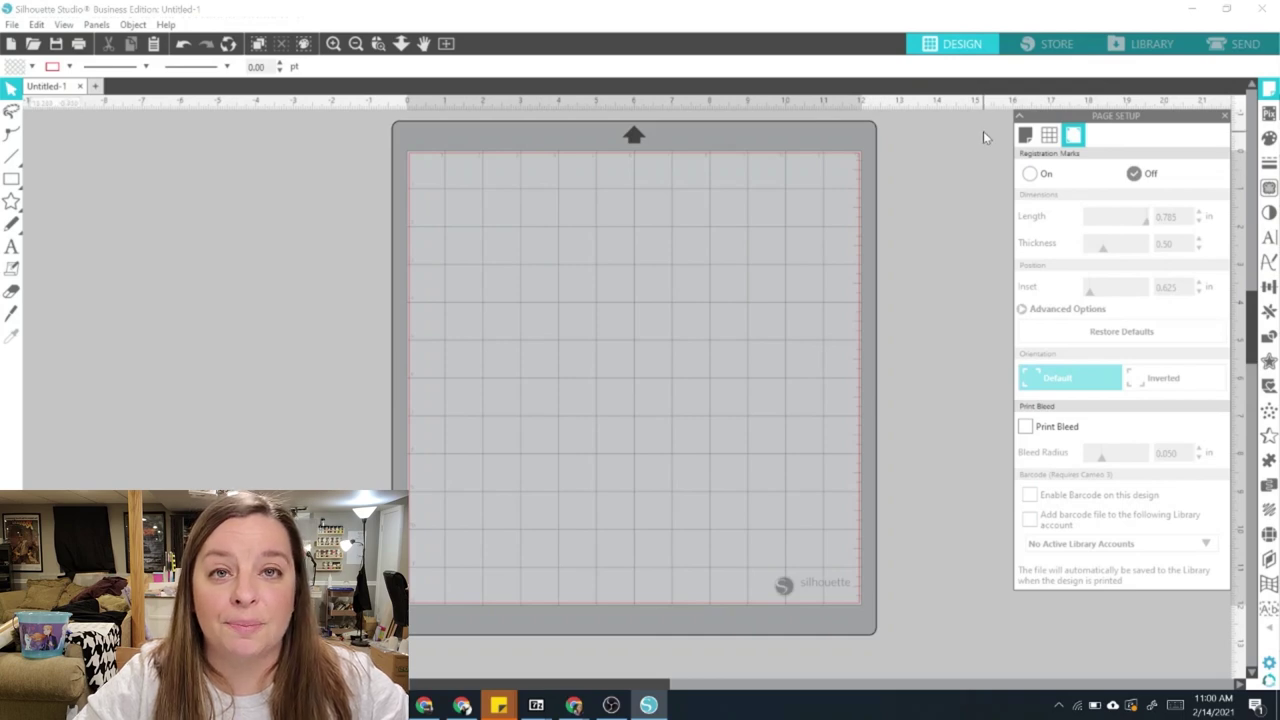
left_click(1033, 174)
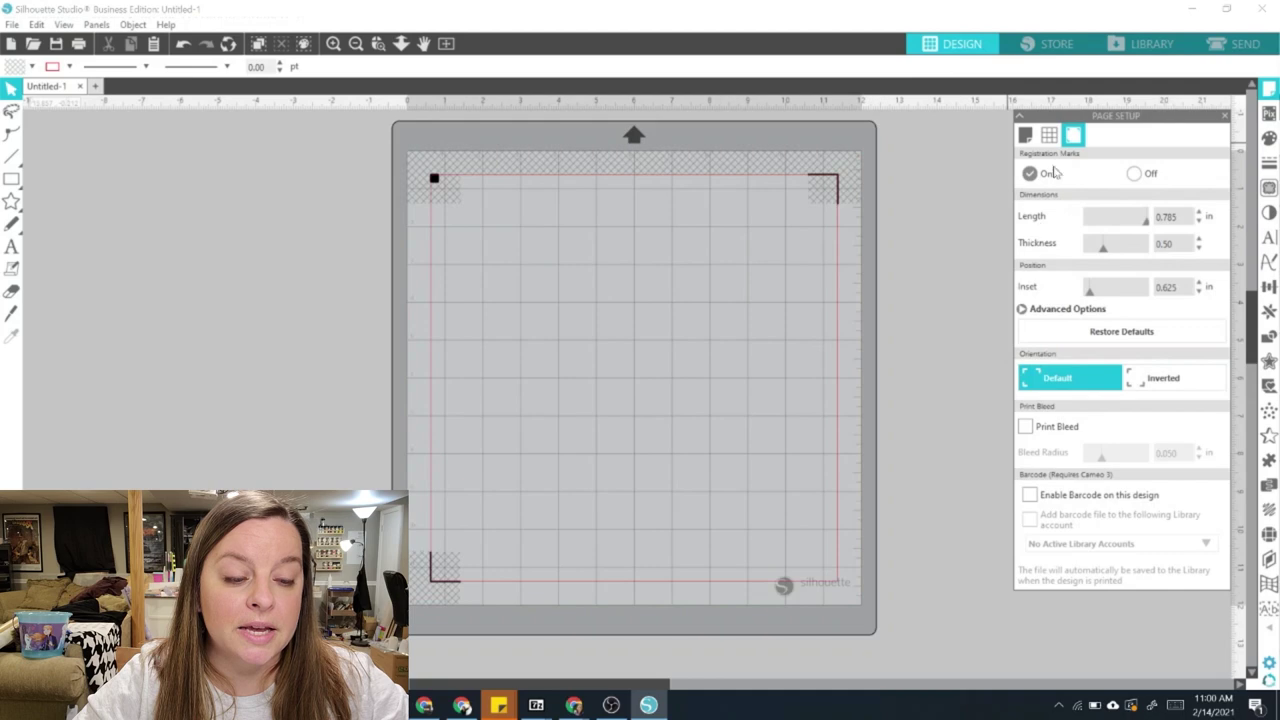
left_click(1148, 174)
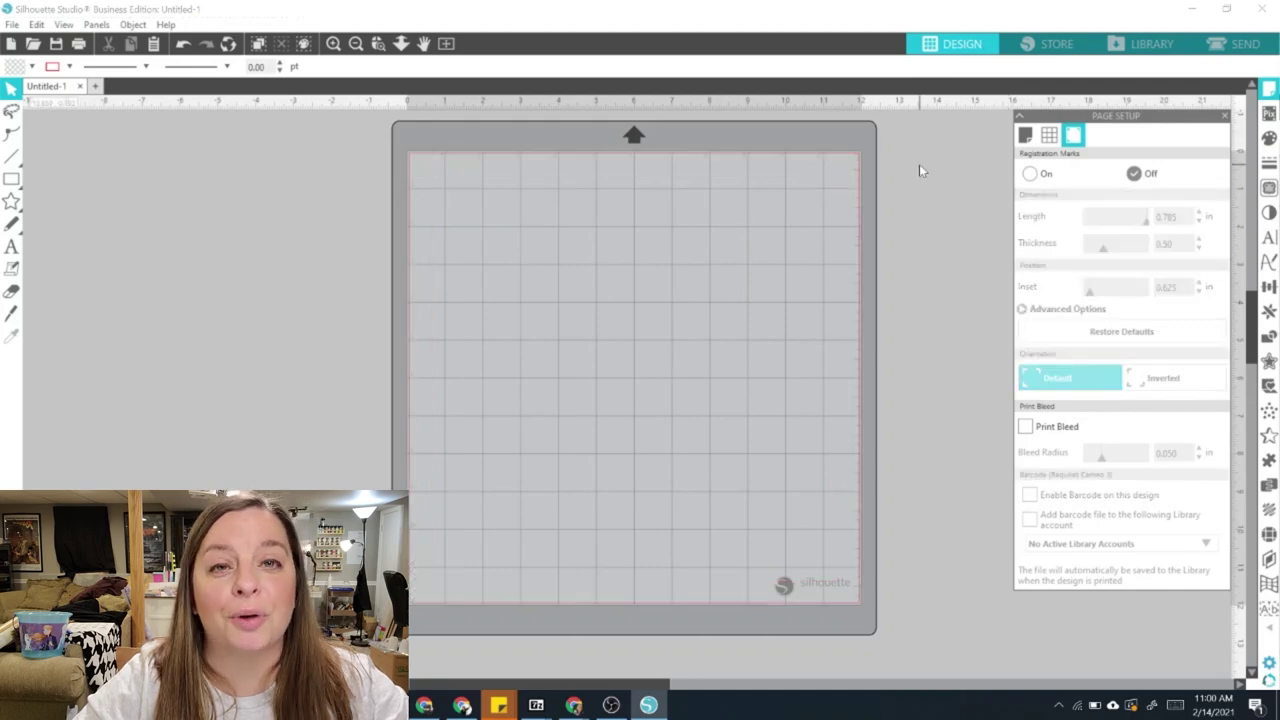
- View the online Design Store and the design library, and return to the design workspace
left_click(1058, 44)
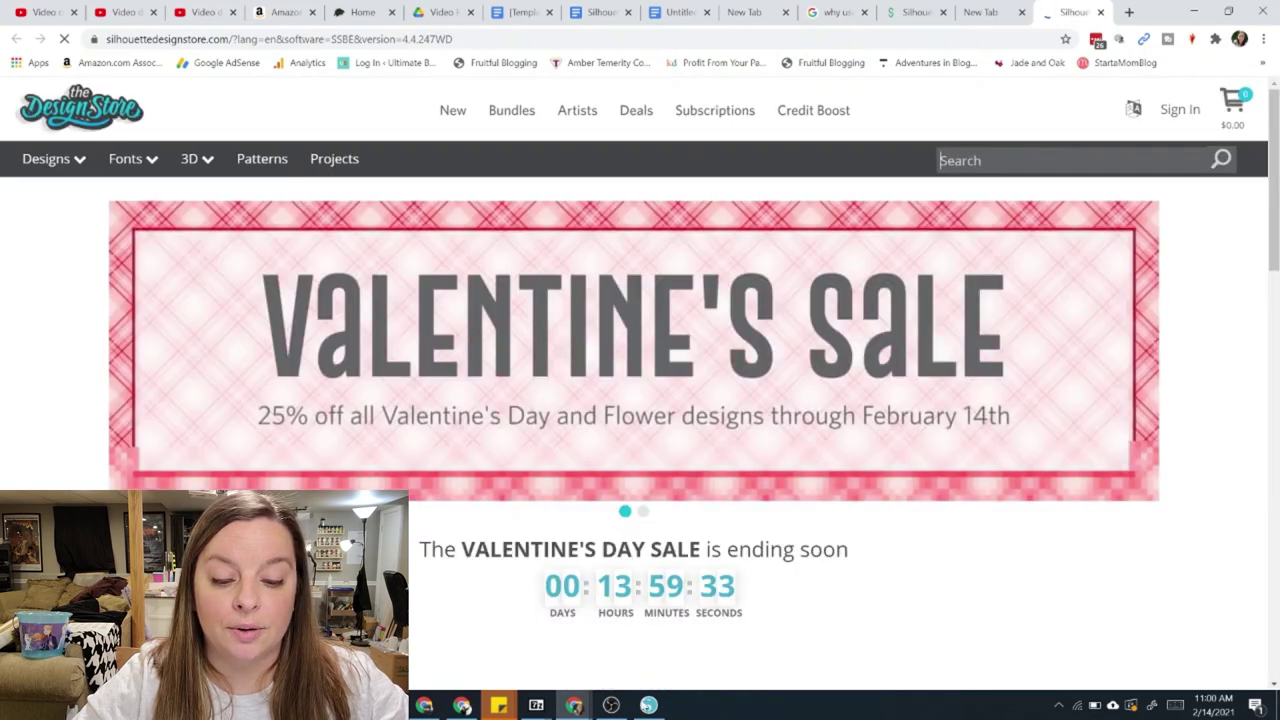
left_click(645, 700)
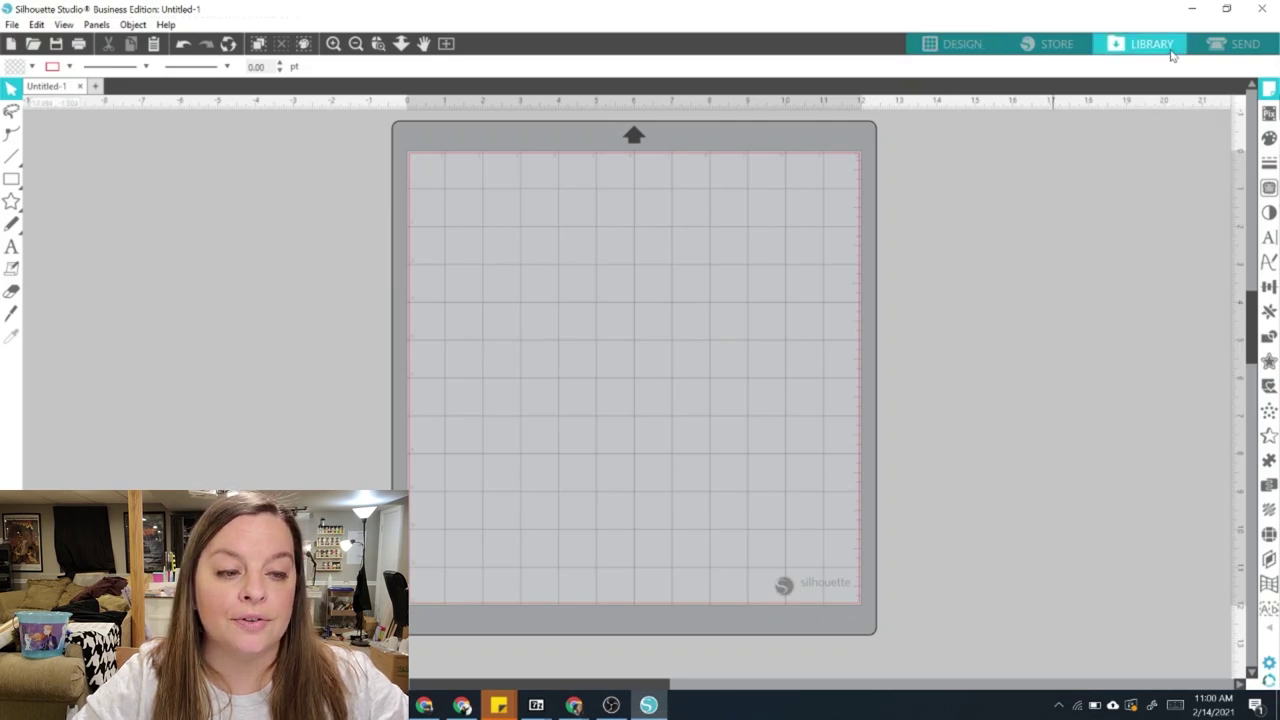
left_click(1170, 52)
left_click(634, 541)
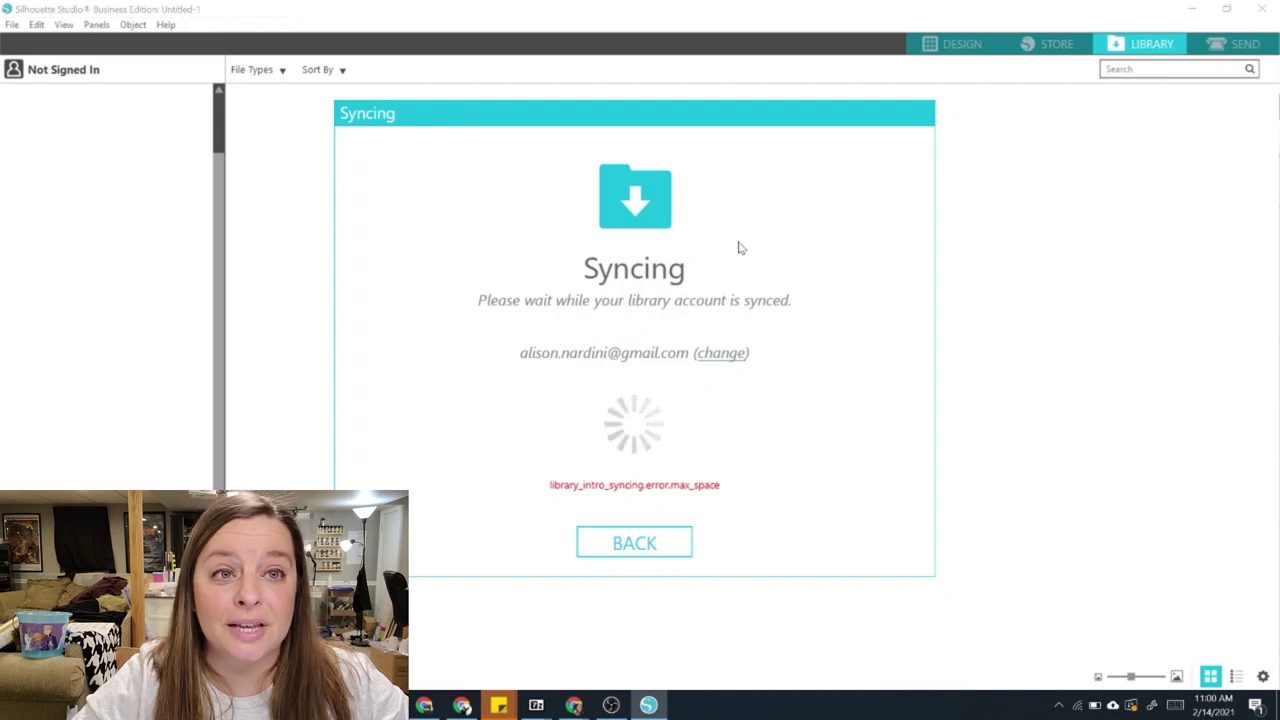
left_click(962, 44)
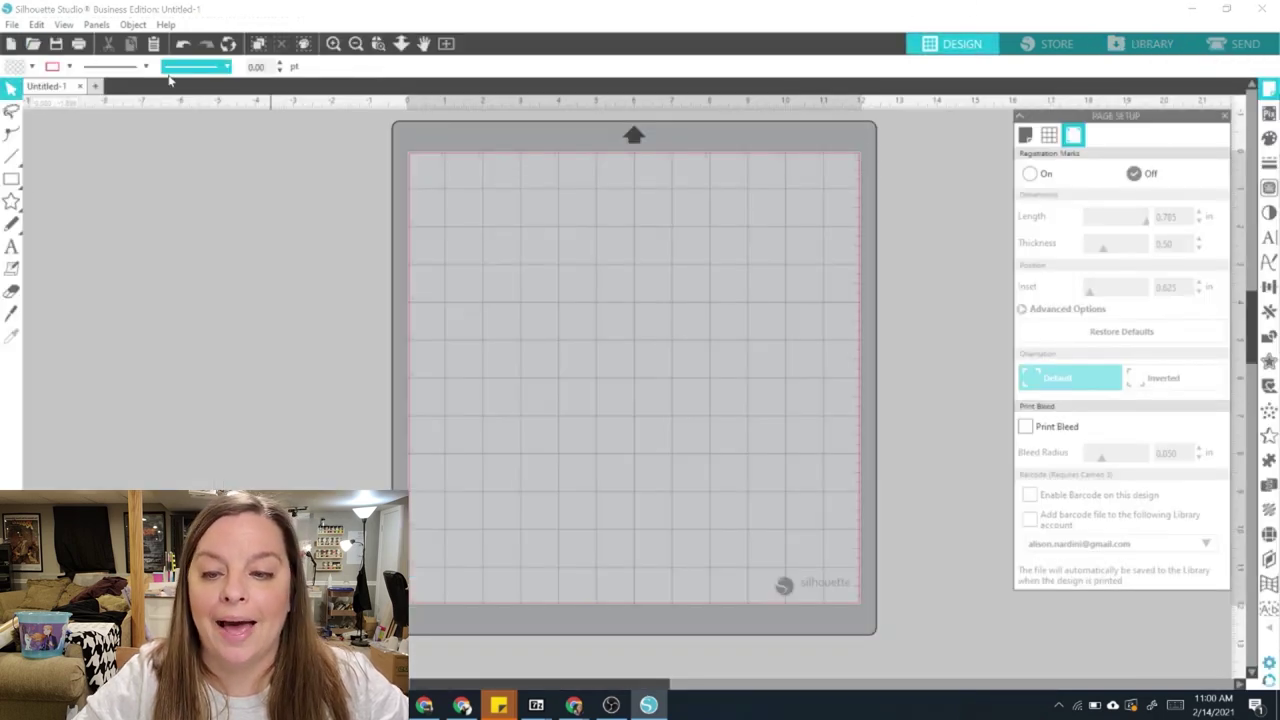
- Look at the save location for saving the design to the hard drive and close the dialog without saving
left_click(12, 24)
mouse_move(62, 166)
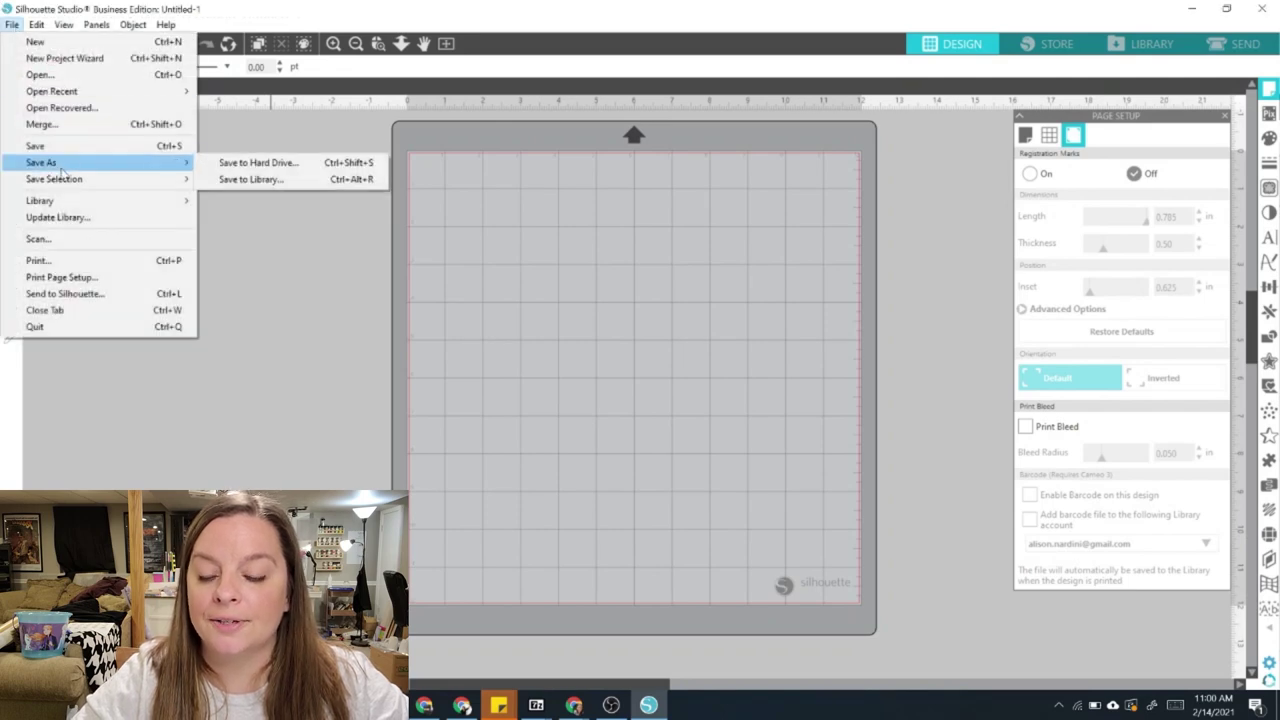
left_click(265, 166)
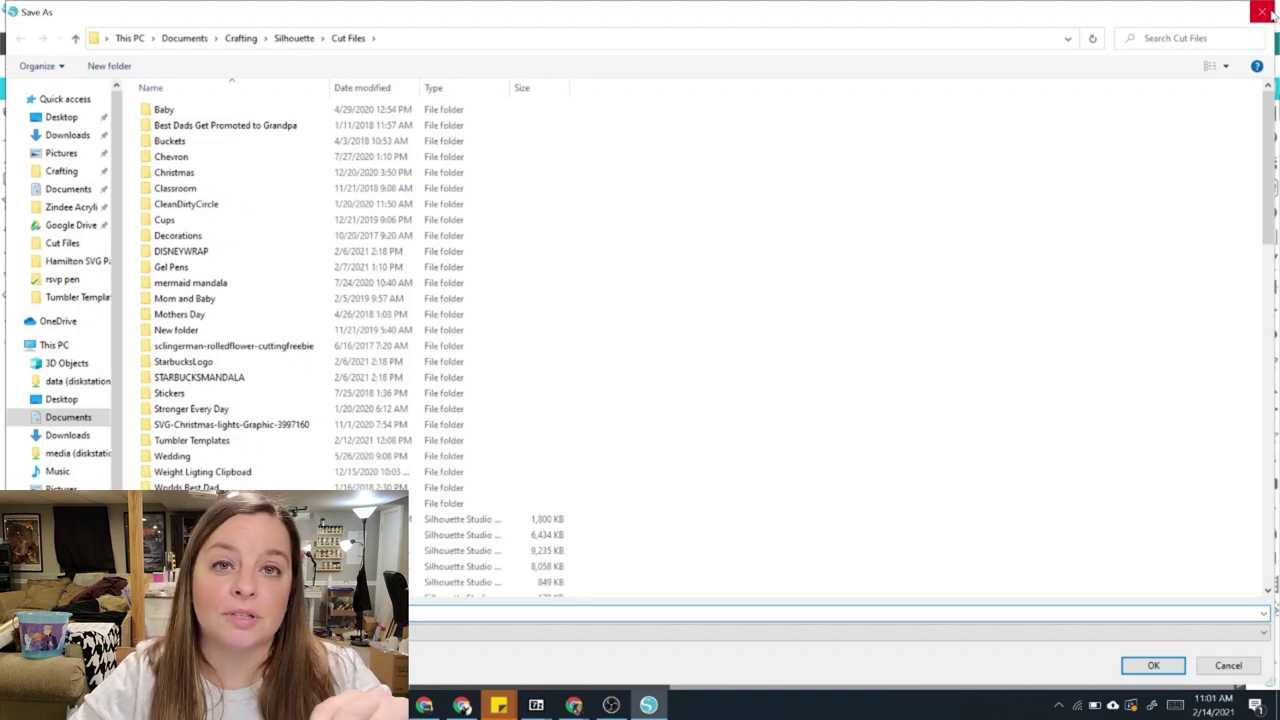
left_click(1266, 12)
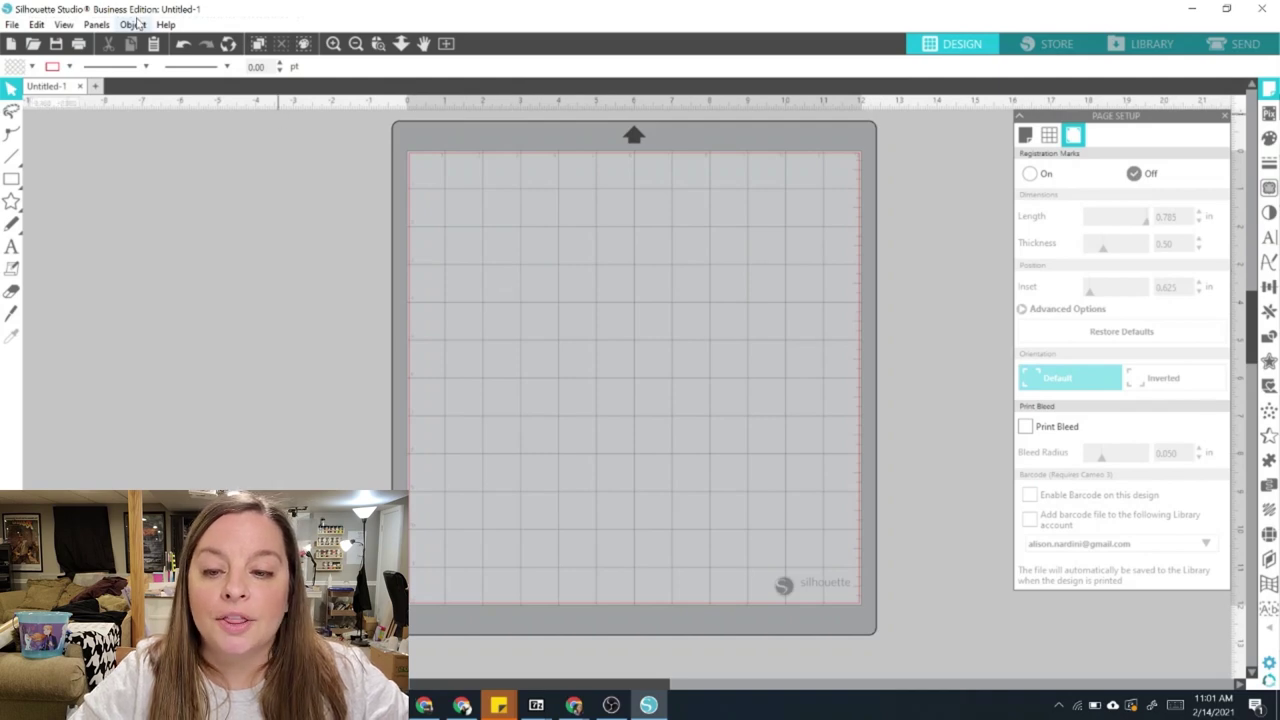
left_click(96, 24)
mouse_move(158, 33)
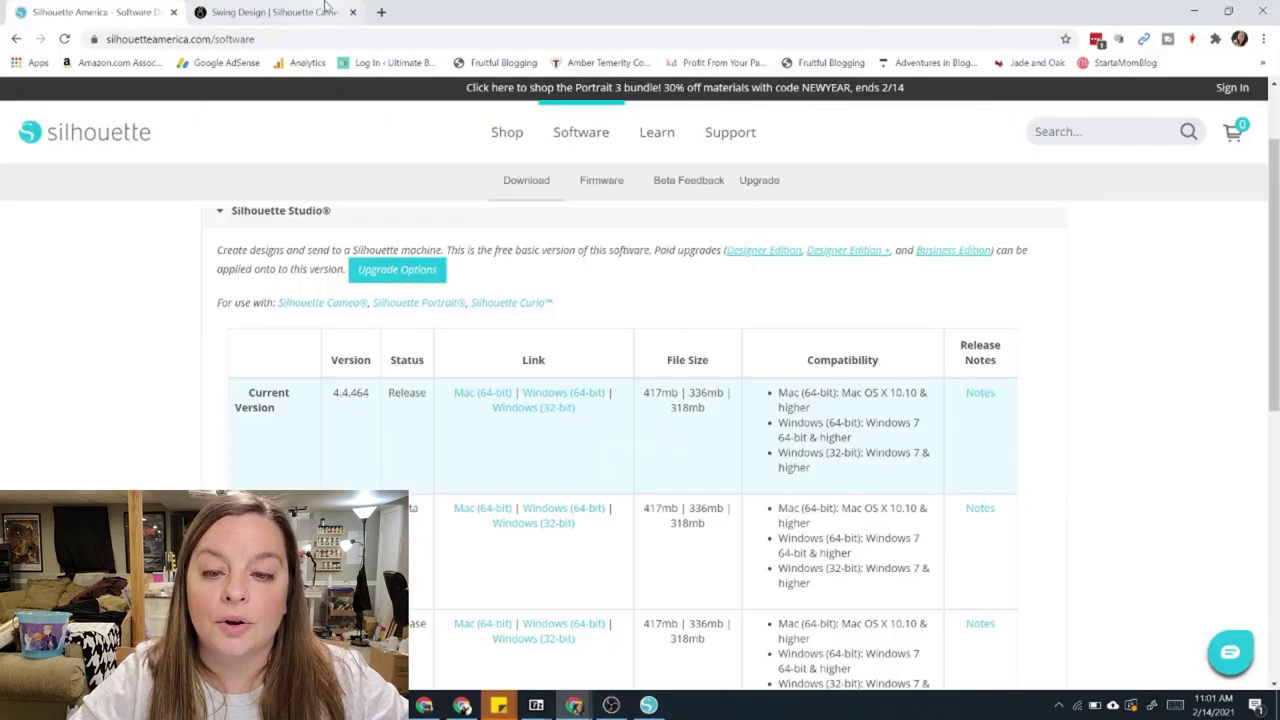
- Switch to the Swing Design store in the browser and open its Silhouette software upgrade code collection
left_click(310, 8)
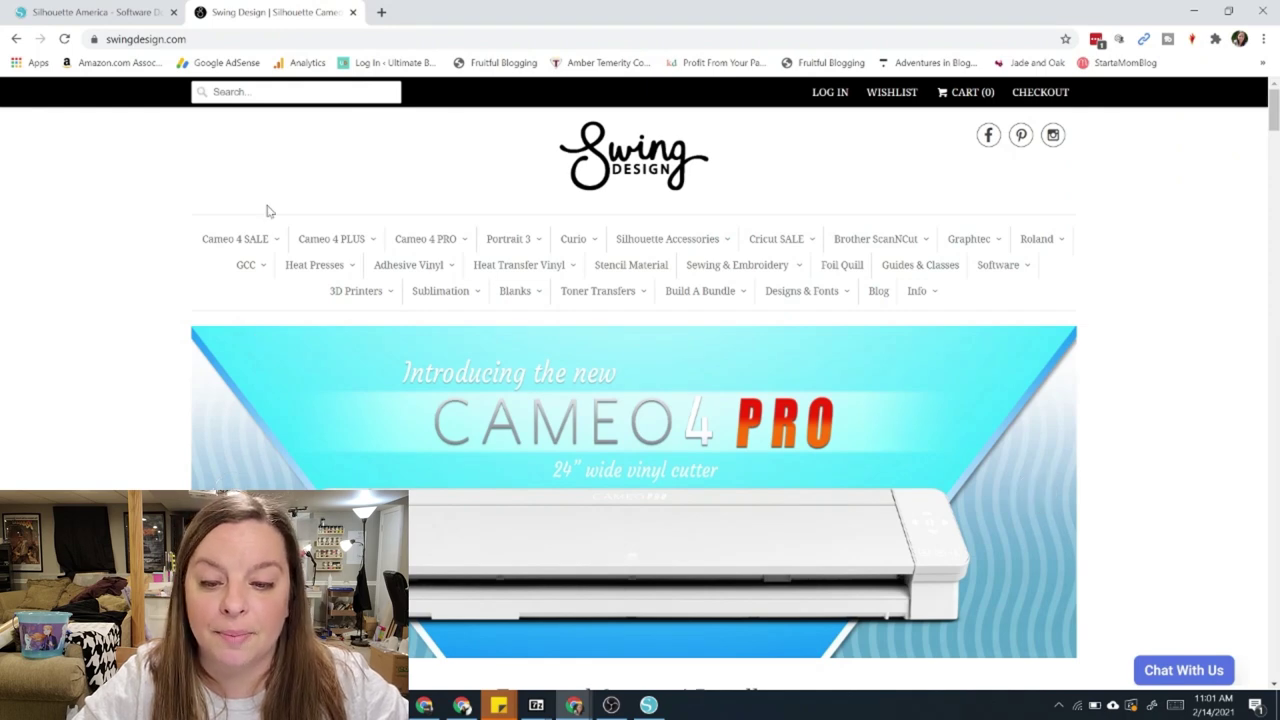
mouse_move(519, 264)
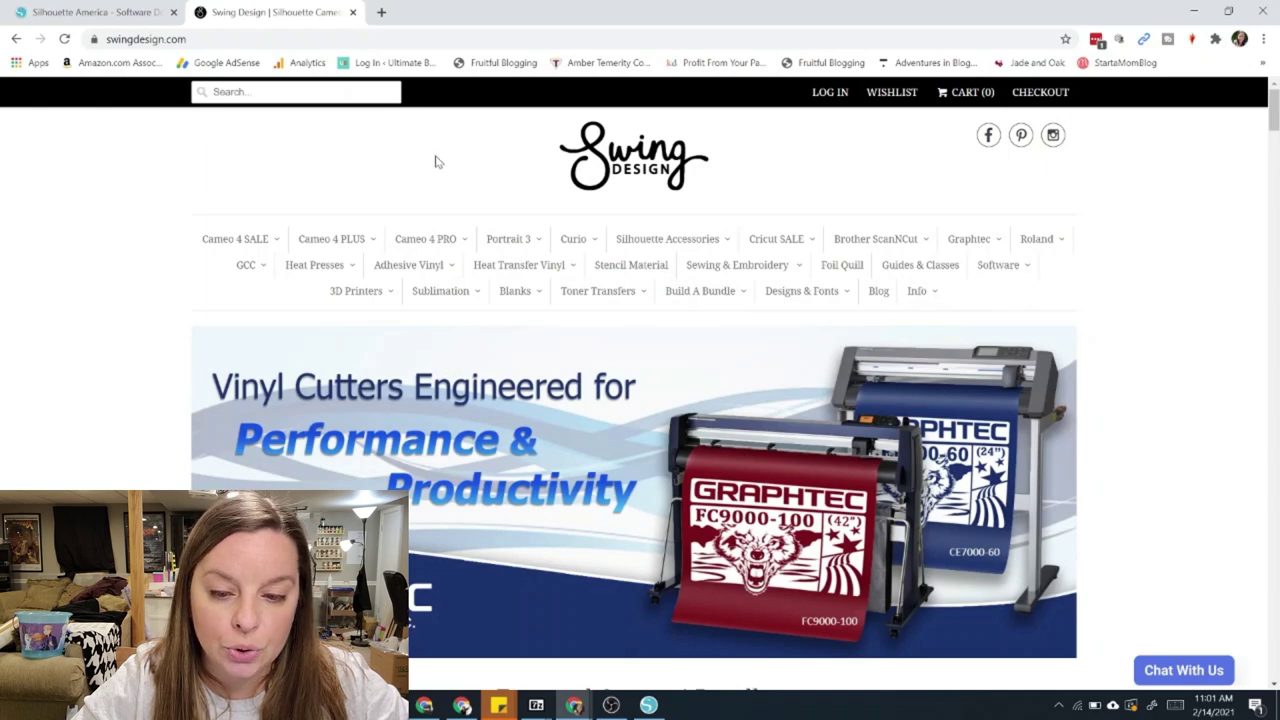
mouse_move(991, 266)
left_click(1012, 300)
left_click(918, 296)
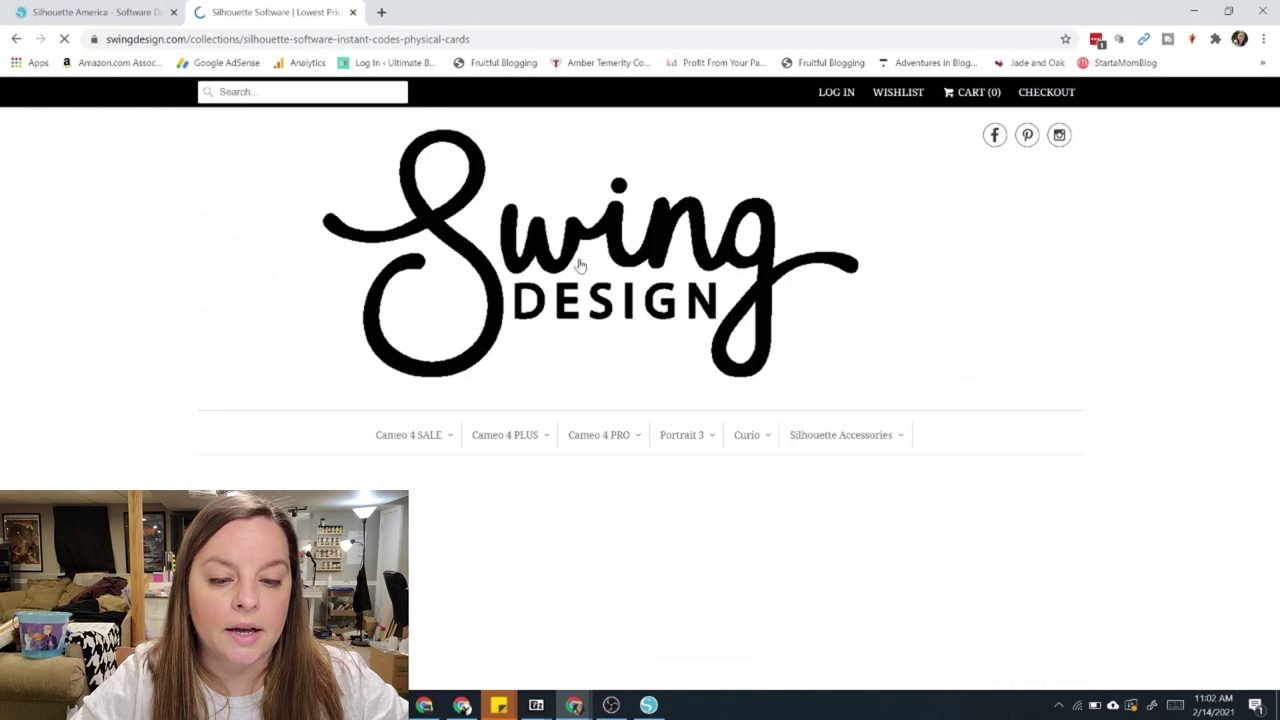
- Examine the price and description of the Silhouette Studio to Business Edition Upgrade - Instant Code product
scroll(594, 329, "down", 2)
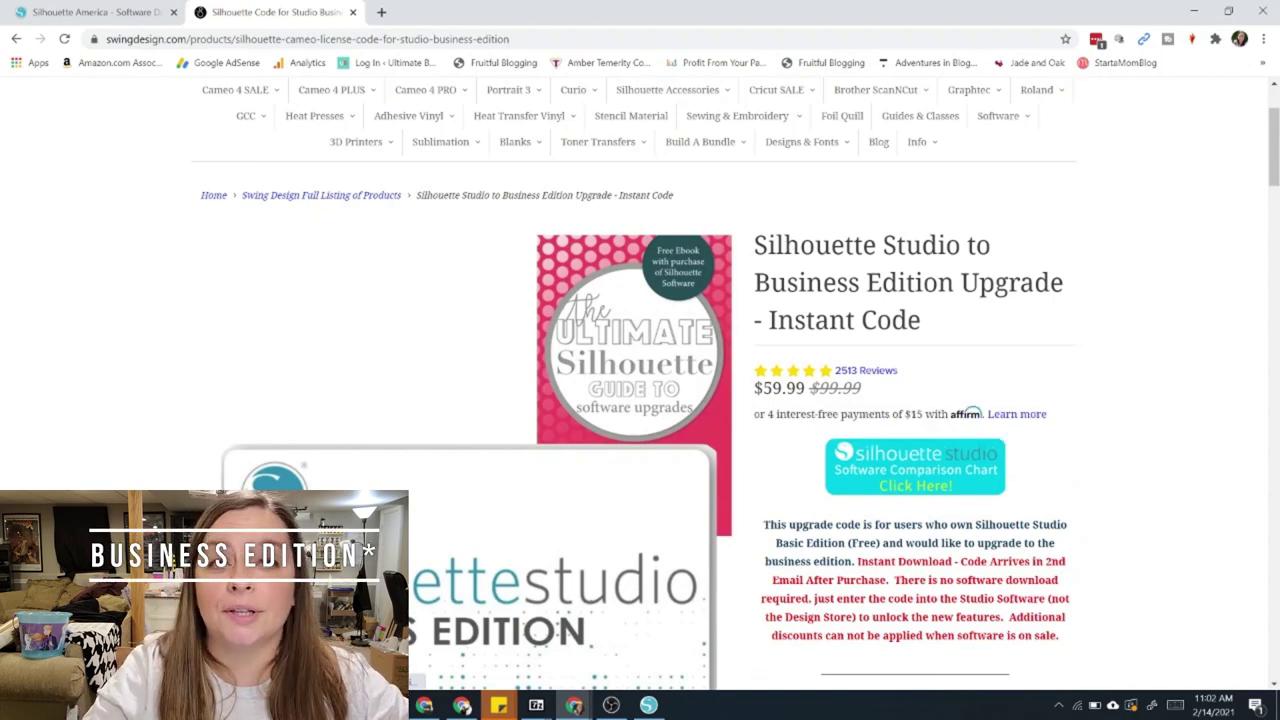
scroll(776, 288, "down", 1)
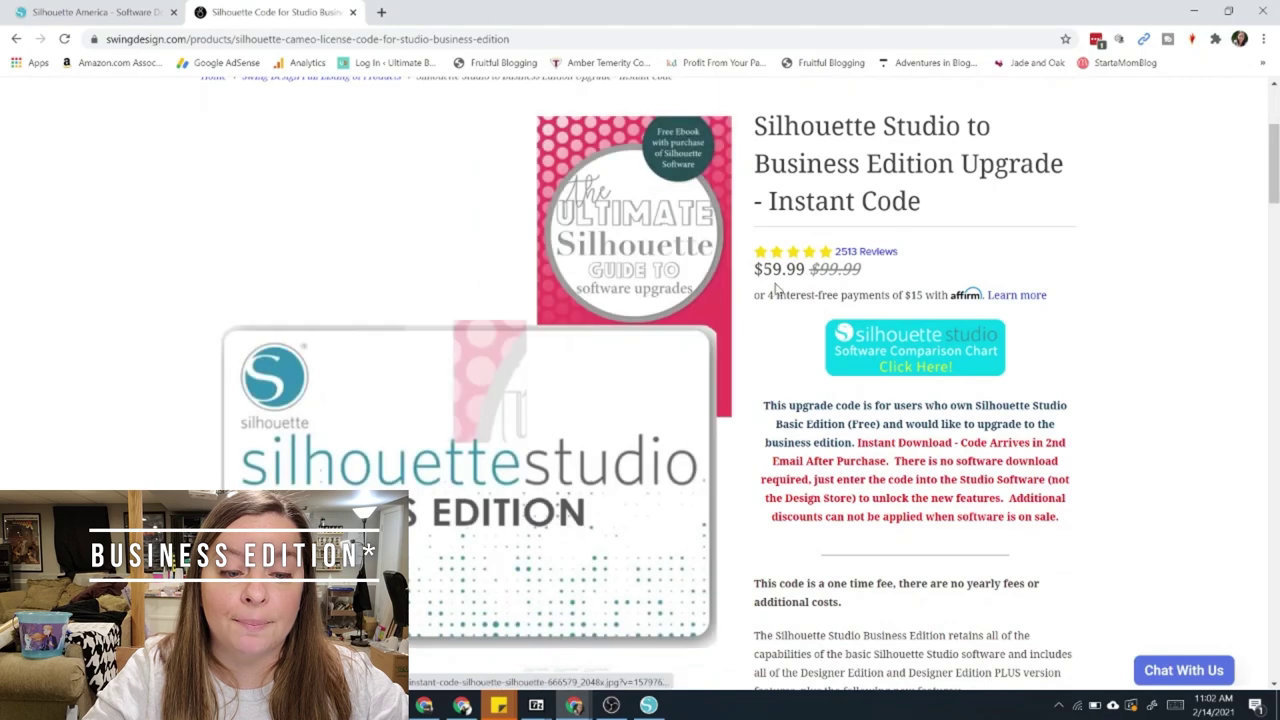
scroll(776, 288, "down", 2)
scroll(776, 288, "down", 1)
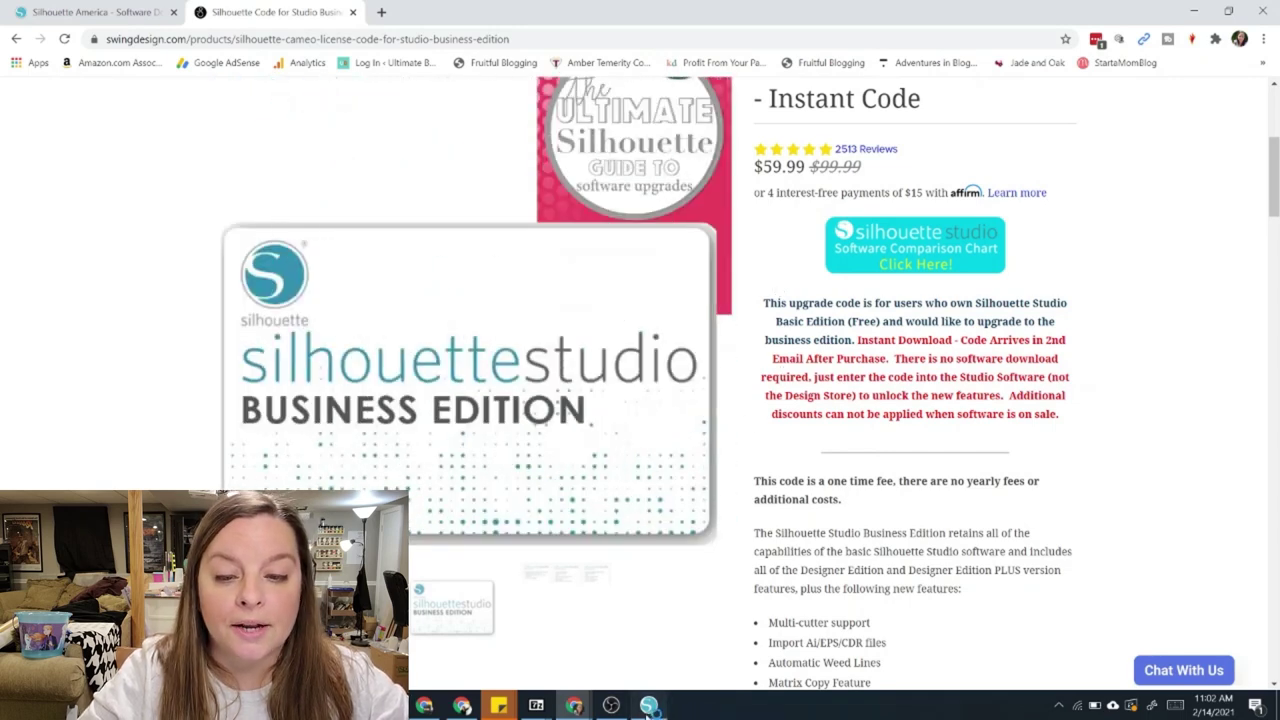
- Switch back to Silhouette Studio and look at where the software upgrade and license key options are located
key("alt+Tab")
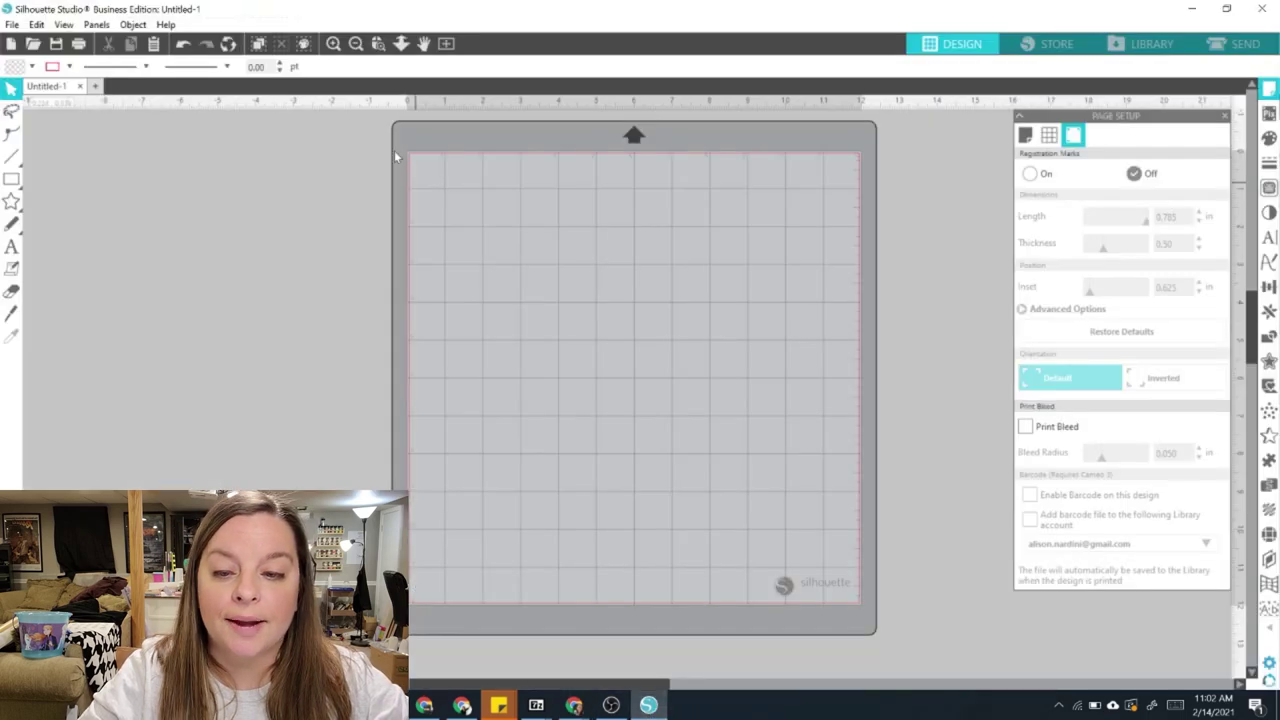
left_click(165, 25)
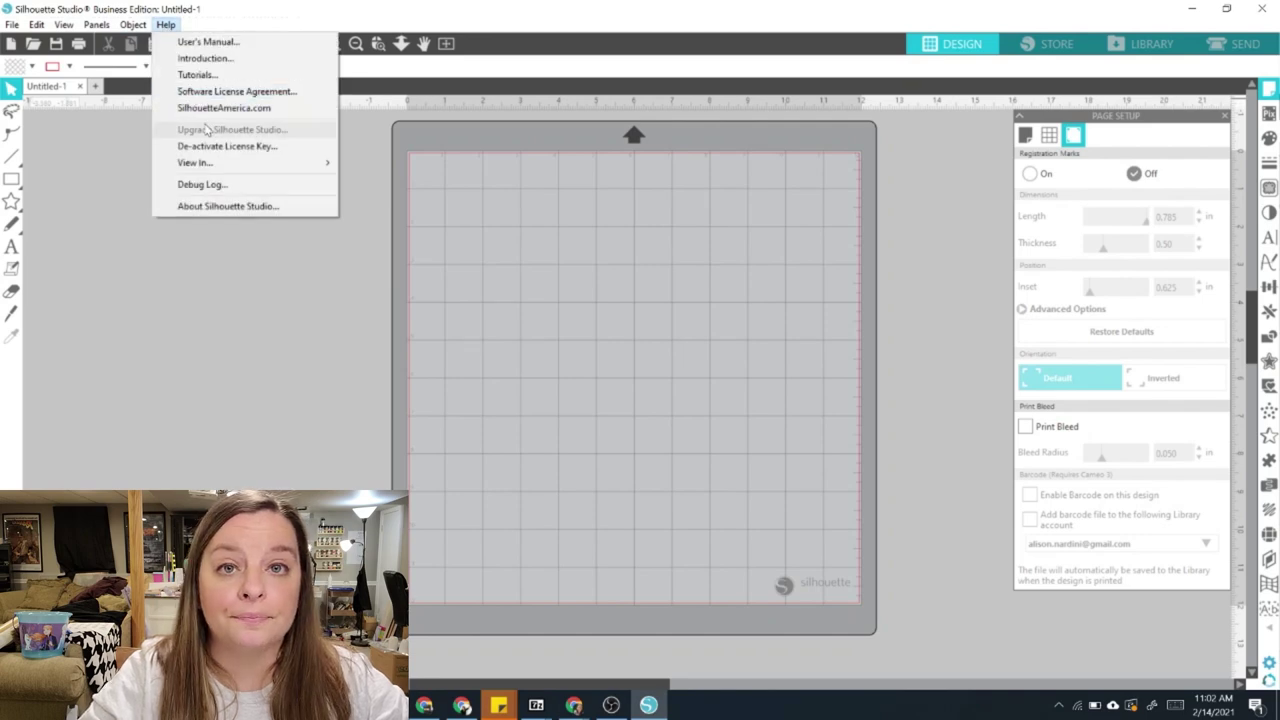
left_click(63, 293)
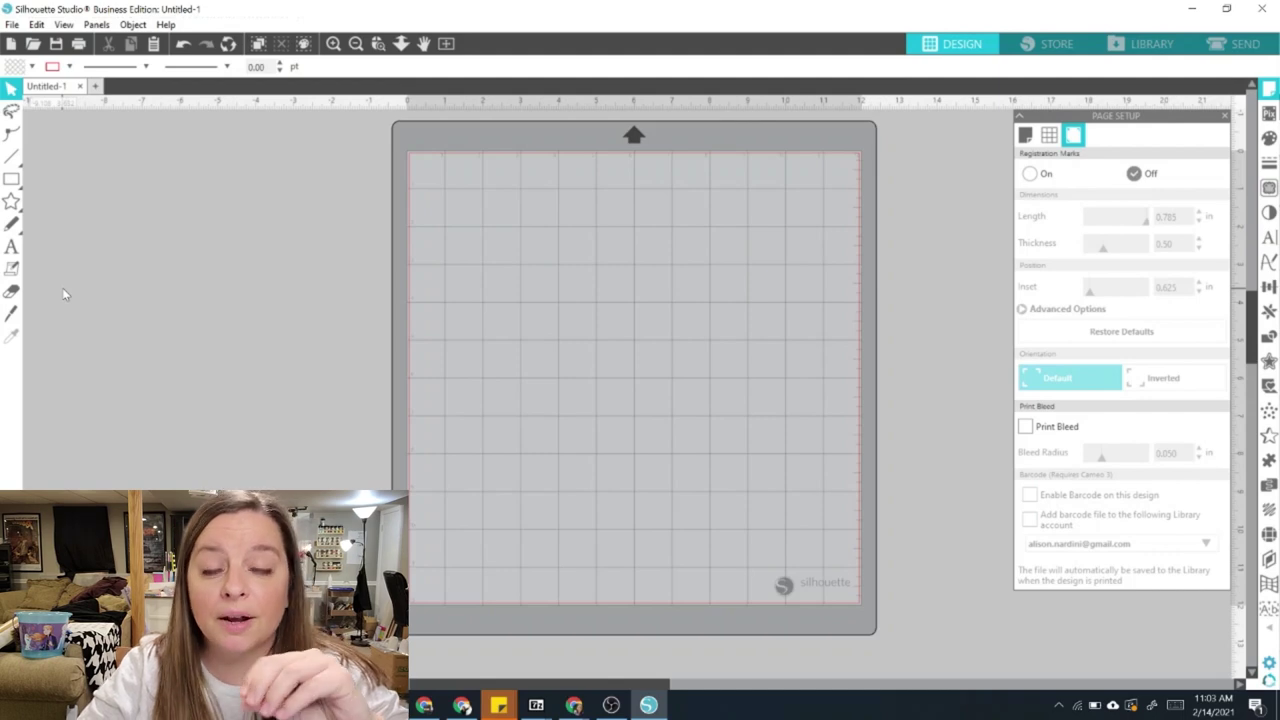
- Add a text object with a first name on the page and move it about 1.5 inches higher
left_click(10, 250)
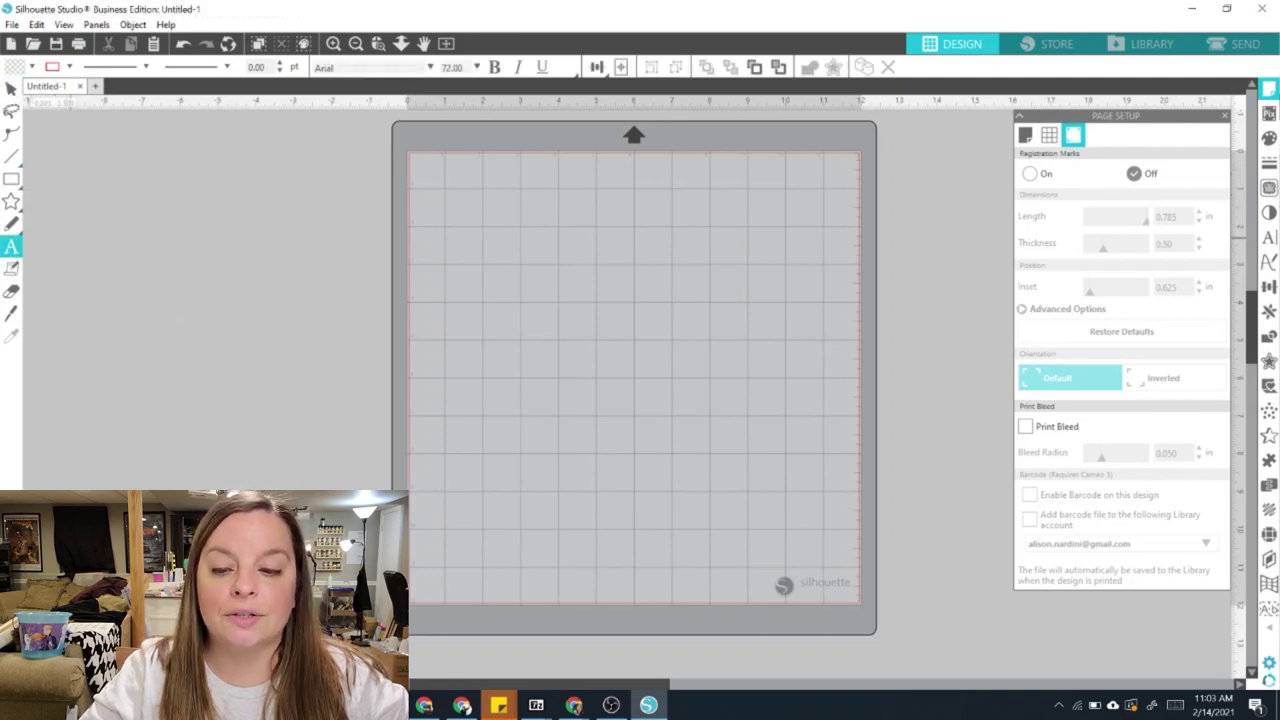
left_click(503, 326)
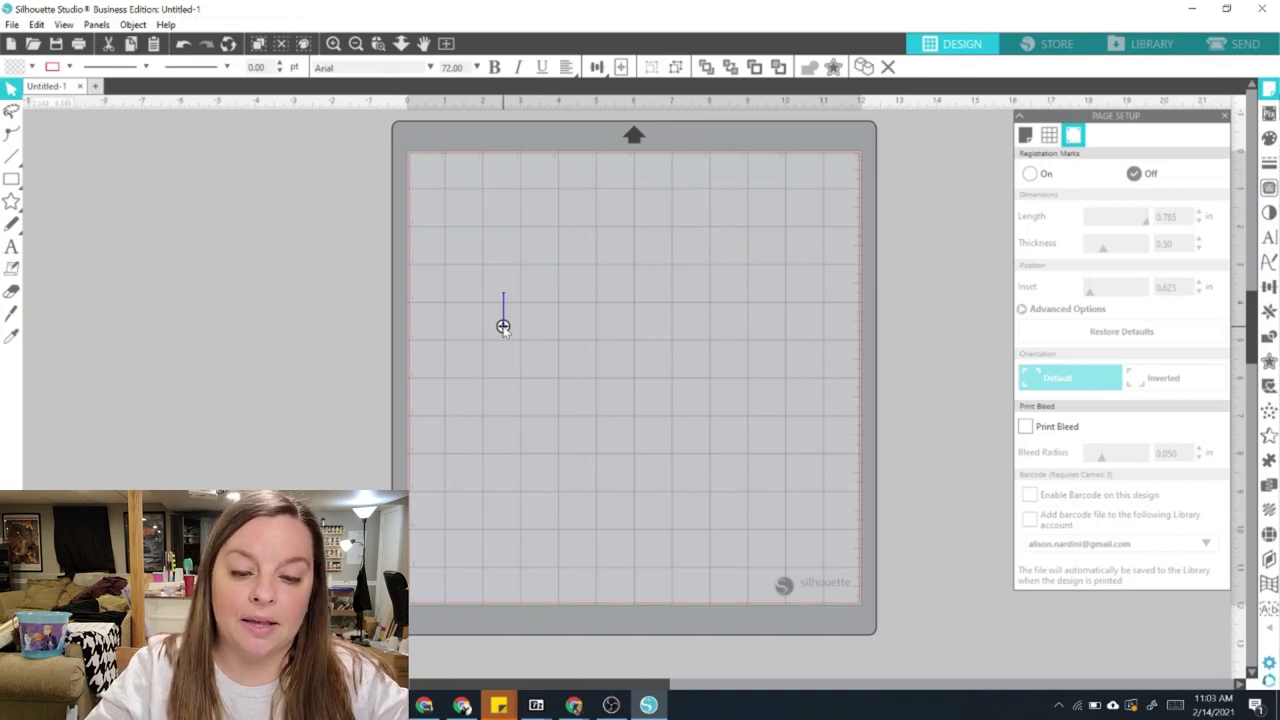
type("Alison")
left_click(595, 393)
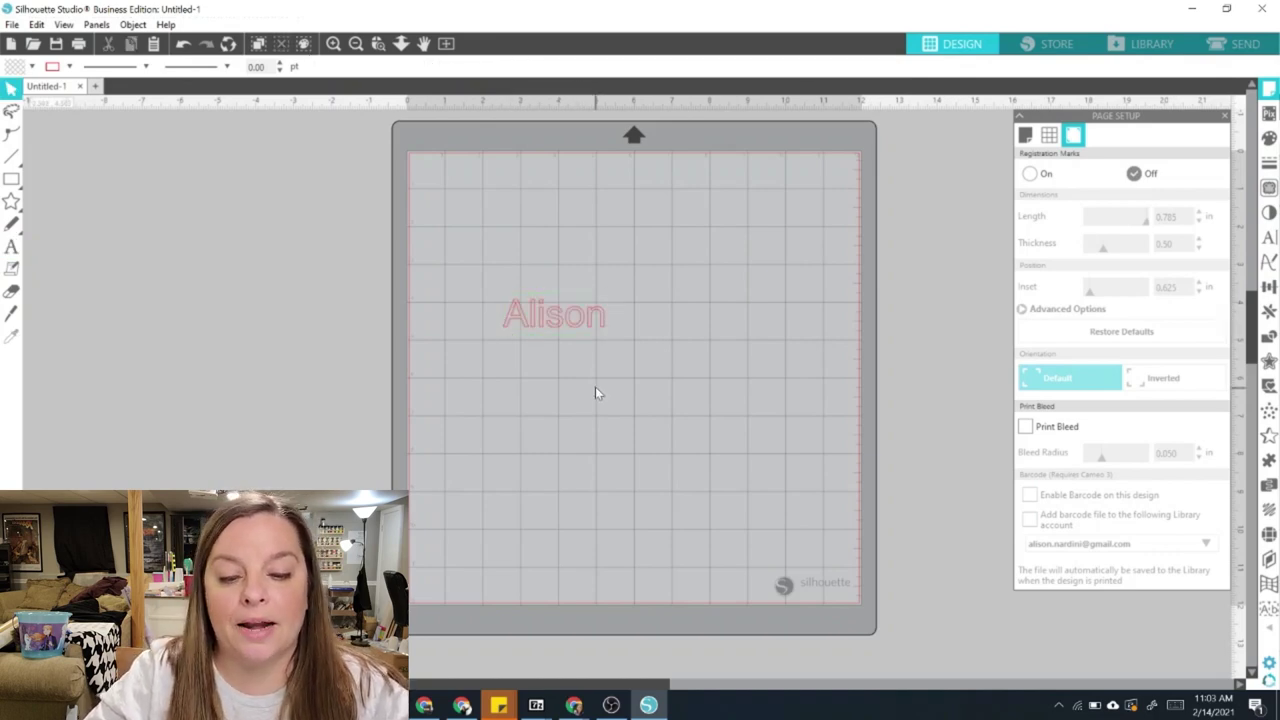
left_click_drag(571, 314, 577, 257)
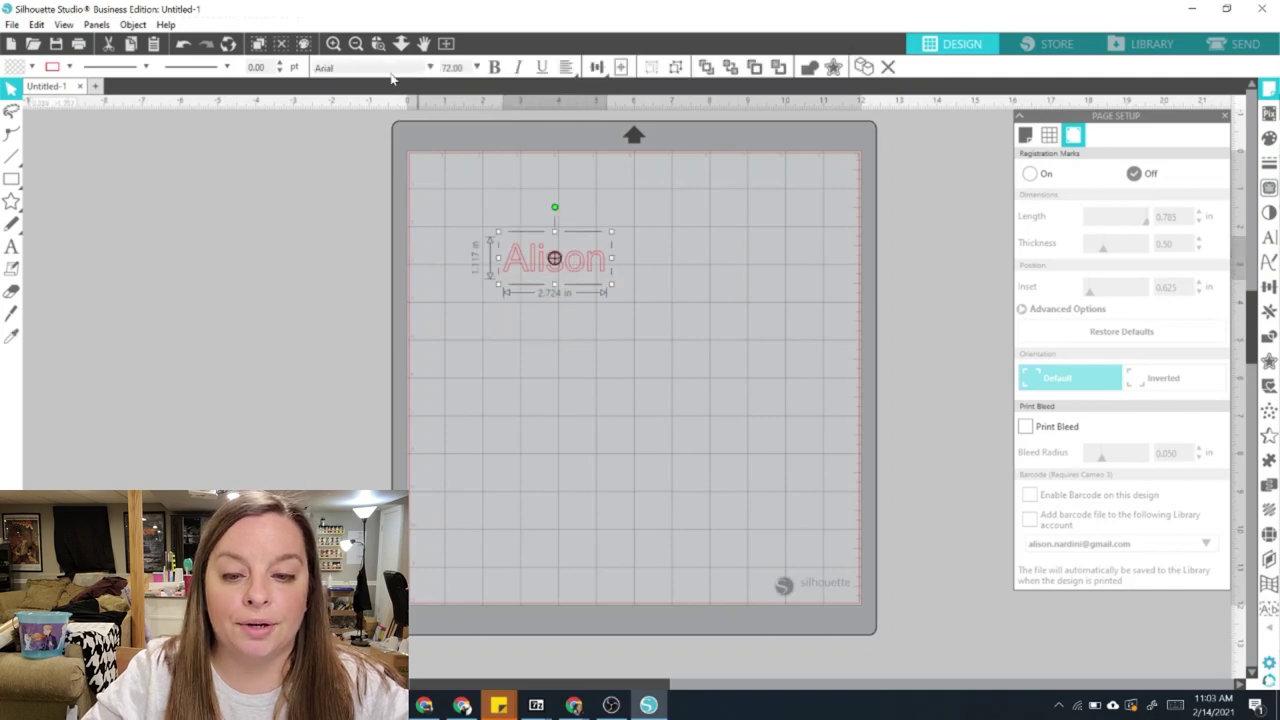
- Switch to the Creative Fabrica site in the browser and browse the popular fonts in its font collection
left_click(430, 67)
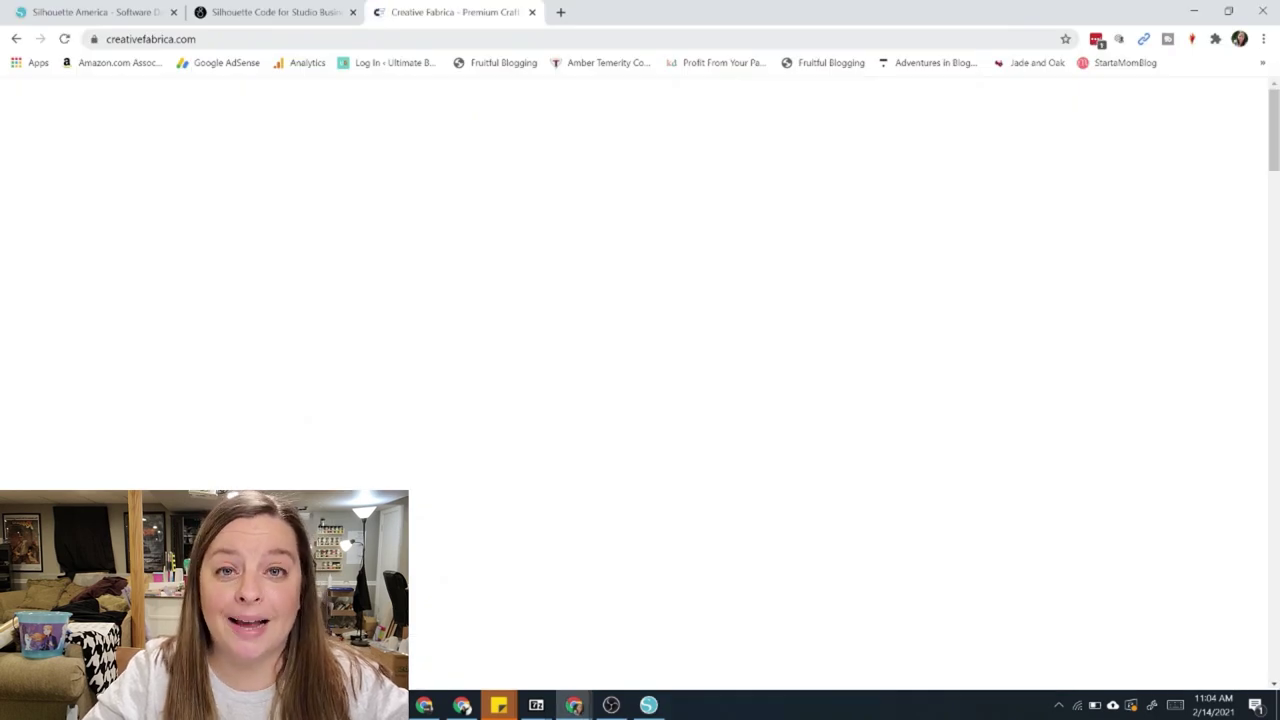
key("Escape")
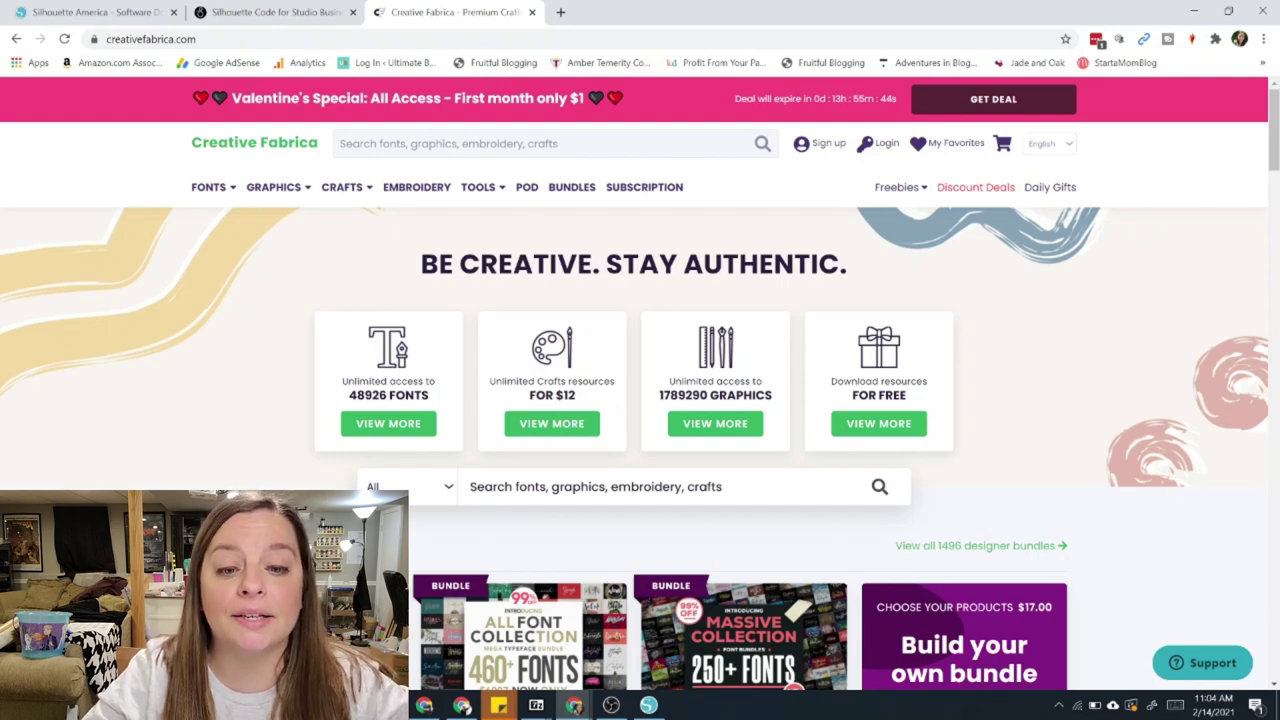
left_click(406, 434)
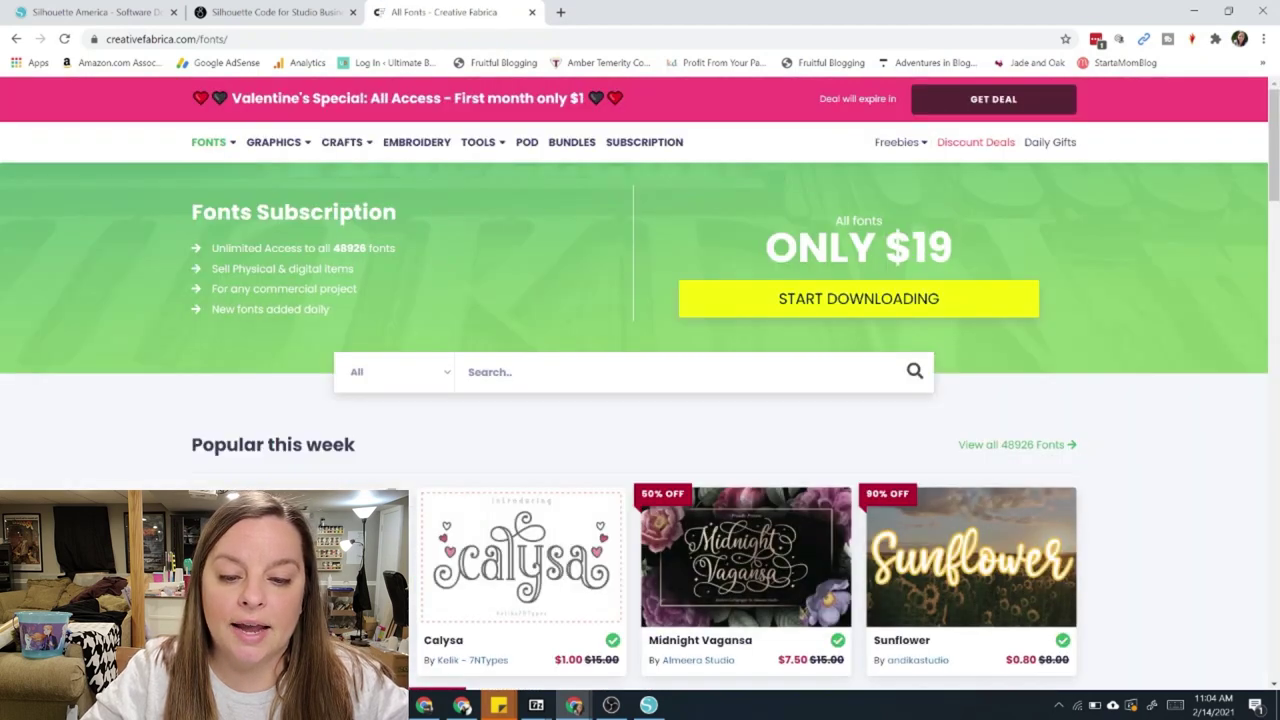
scroll(398, 428, "down", 5)
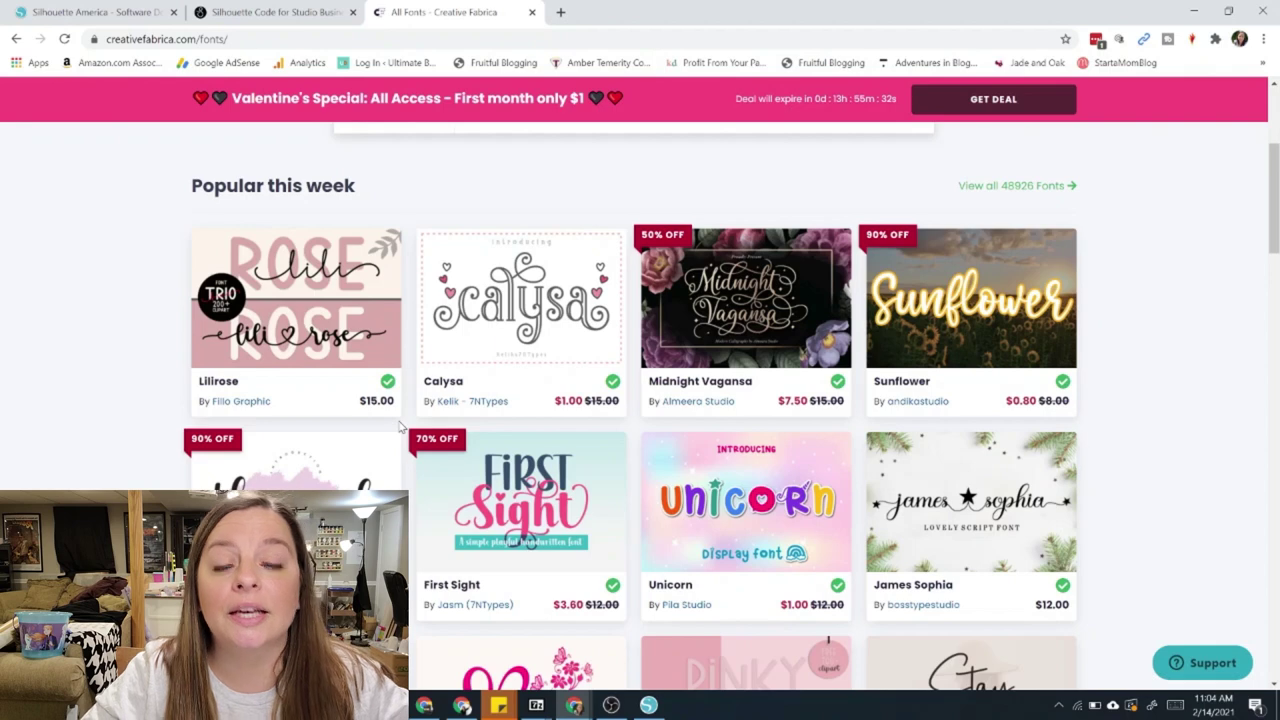
- Log in to the Creative Fabrica account from the Lilirose font page and download the font
left_click(392, 408)
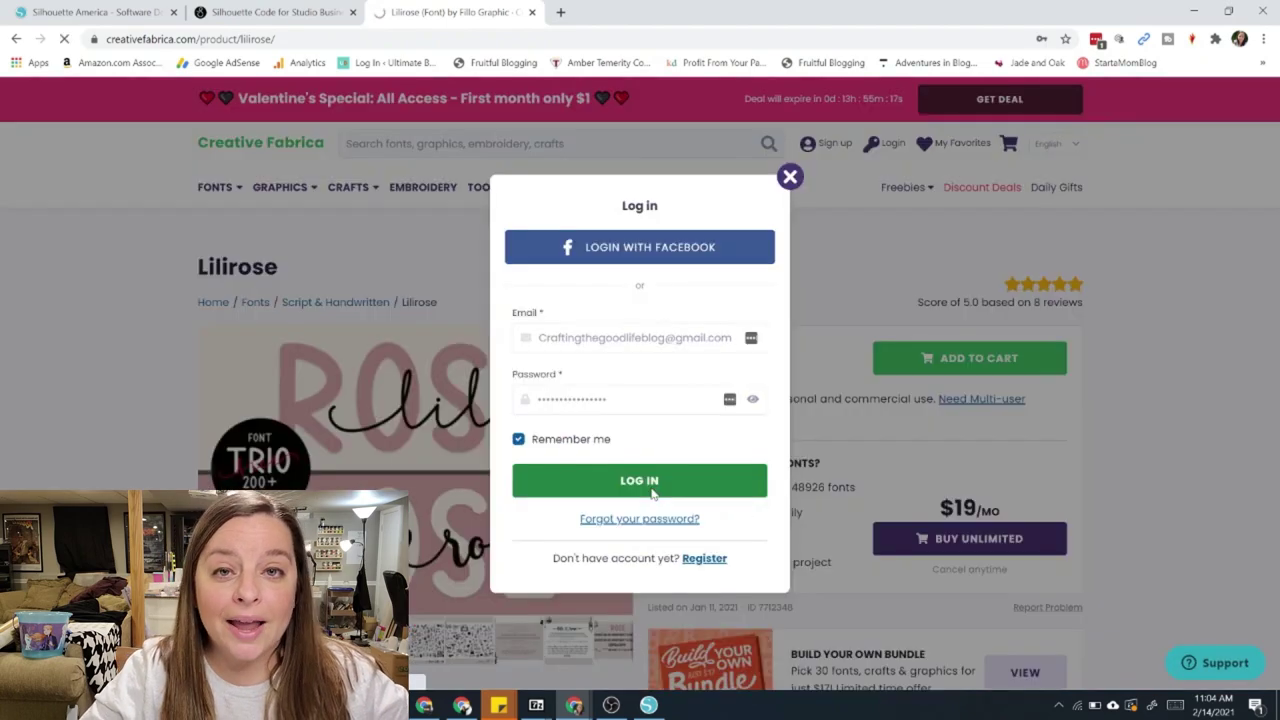
left_click(652, 488)
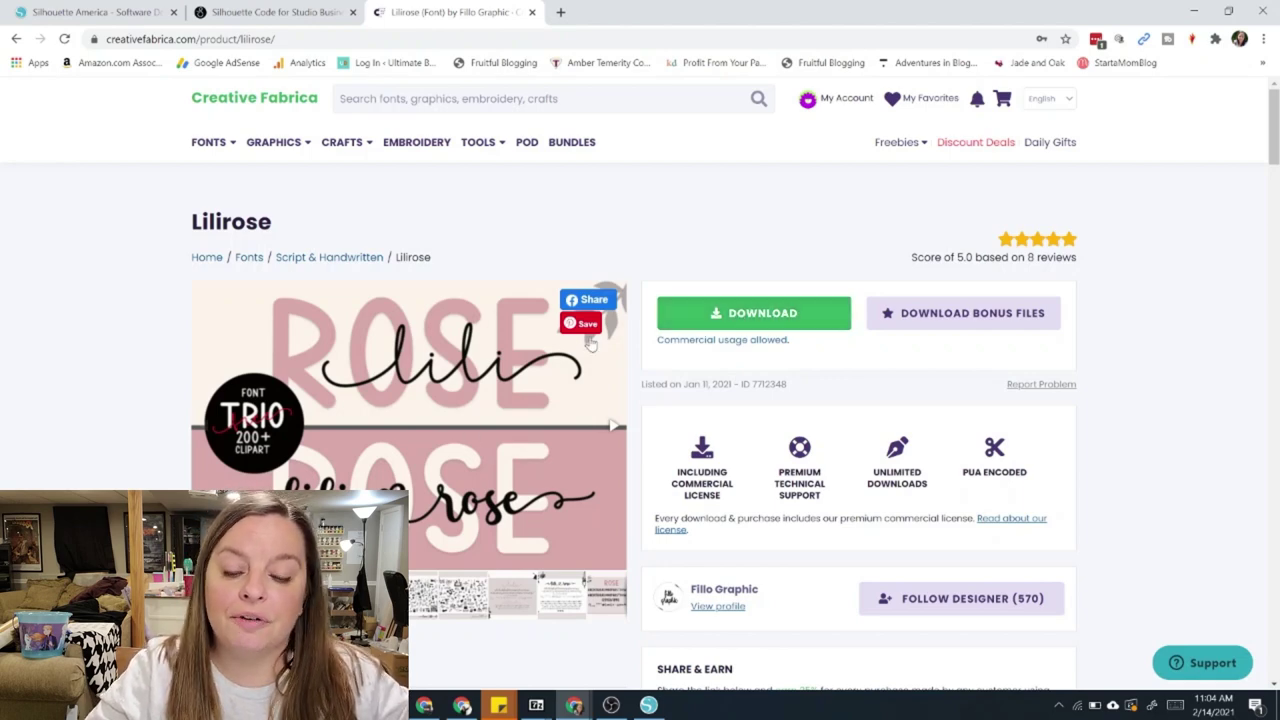
left_click(713, 328)
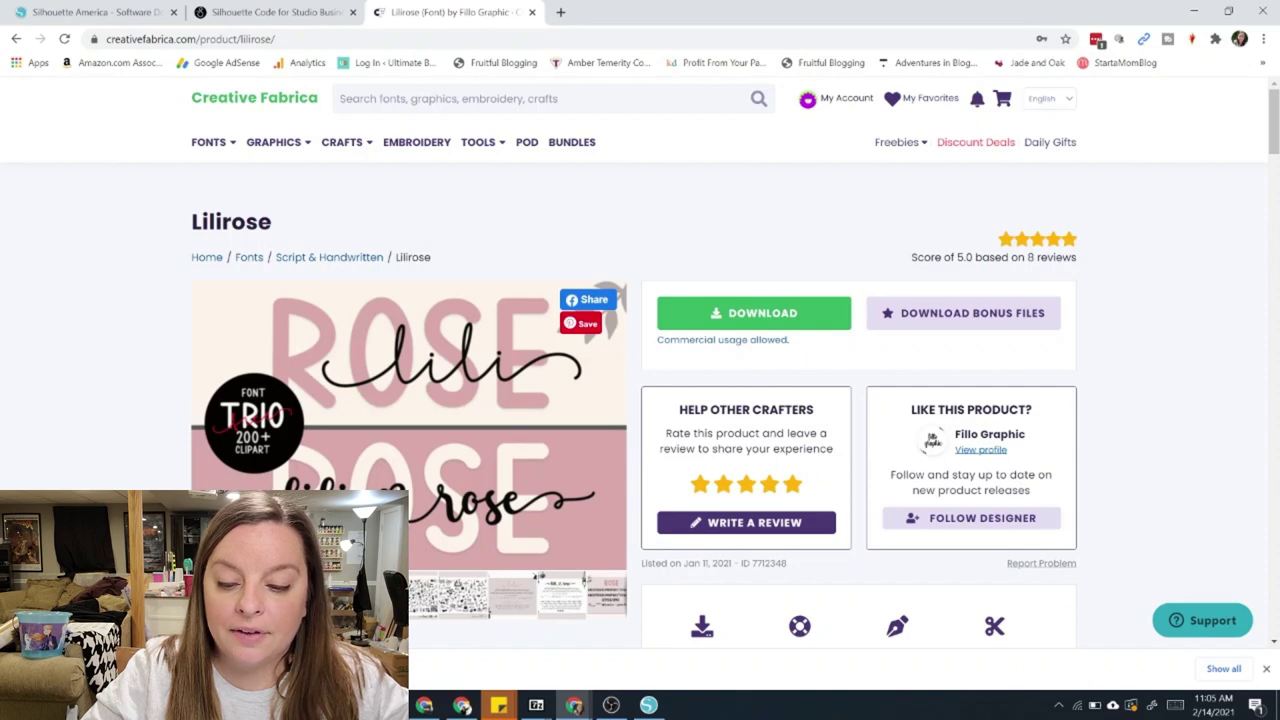
- Extract the Lilirose-7712348Update zip archive in the Downloads folder with 7-Zip into a folder of the same name
key("super+e")
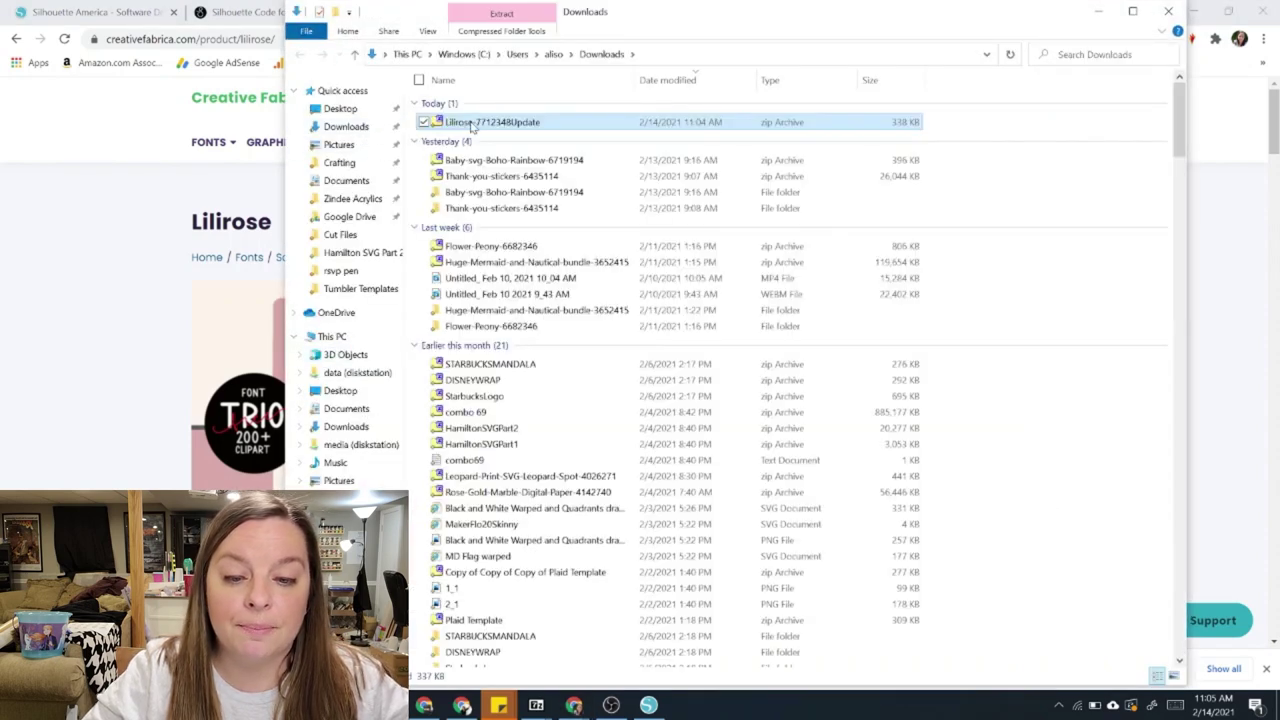
right_click(476, 124)
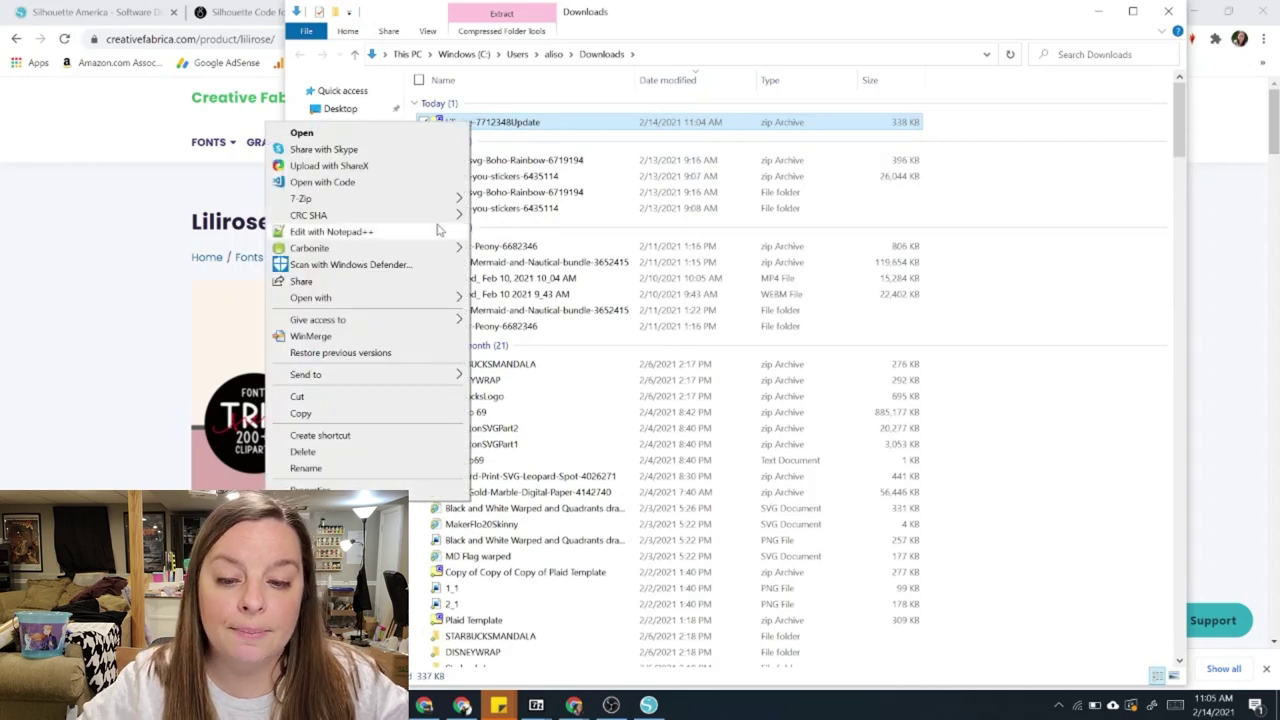
mouse_move(440, 203)
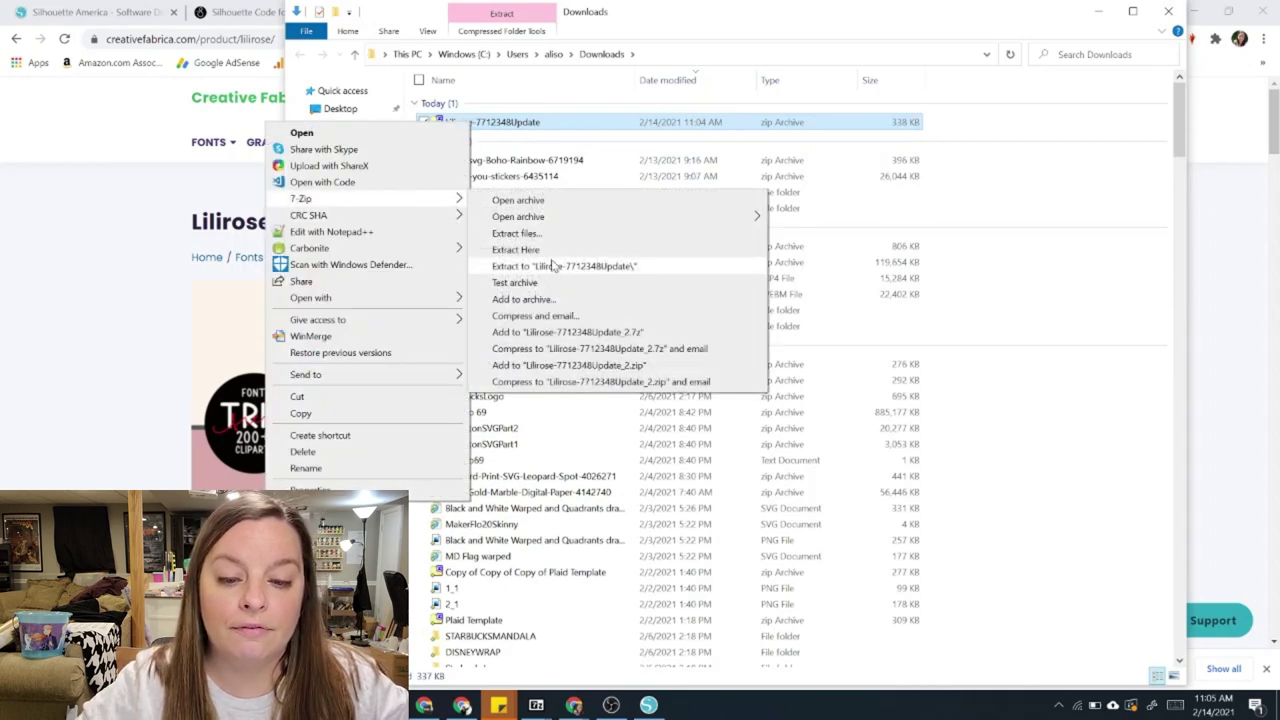
left_click(551, 265)
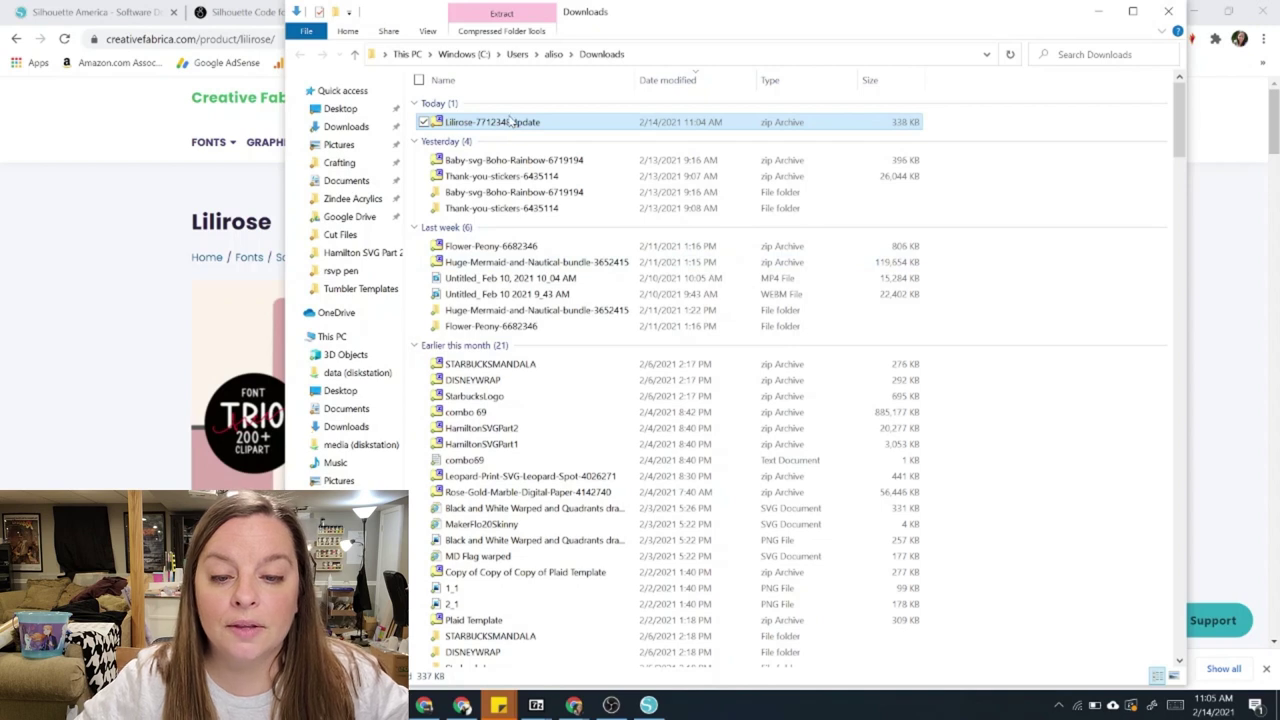
- Open the extracted Lilirose folder down to its font files and install the Lili OpenType font
double_click(506, 137)
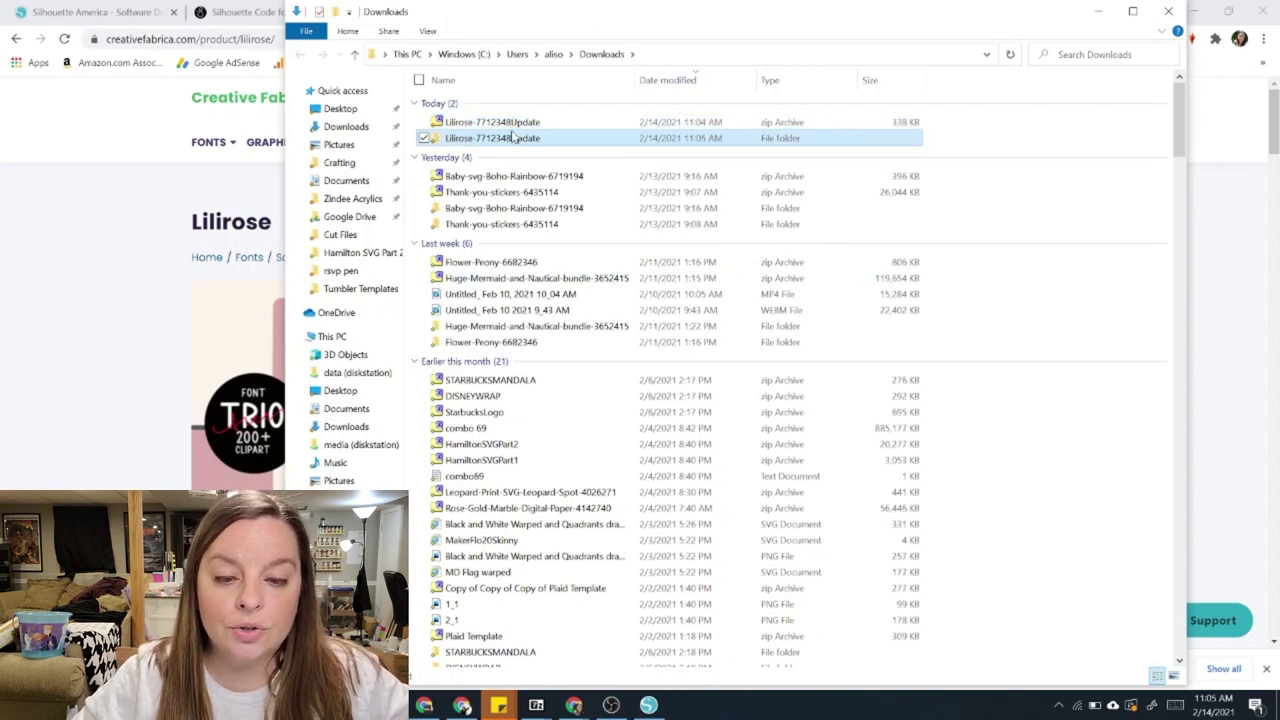
double_click(484, 106)
left_click_drag(646, 11, 1114, 206)
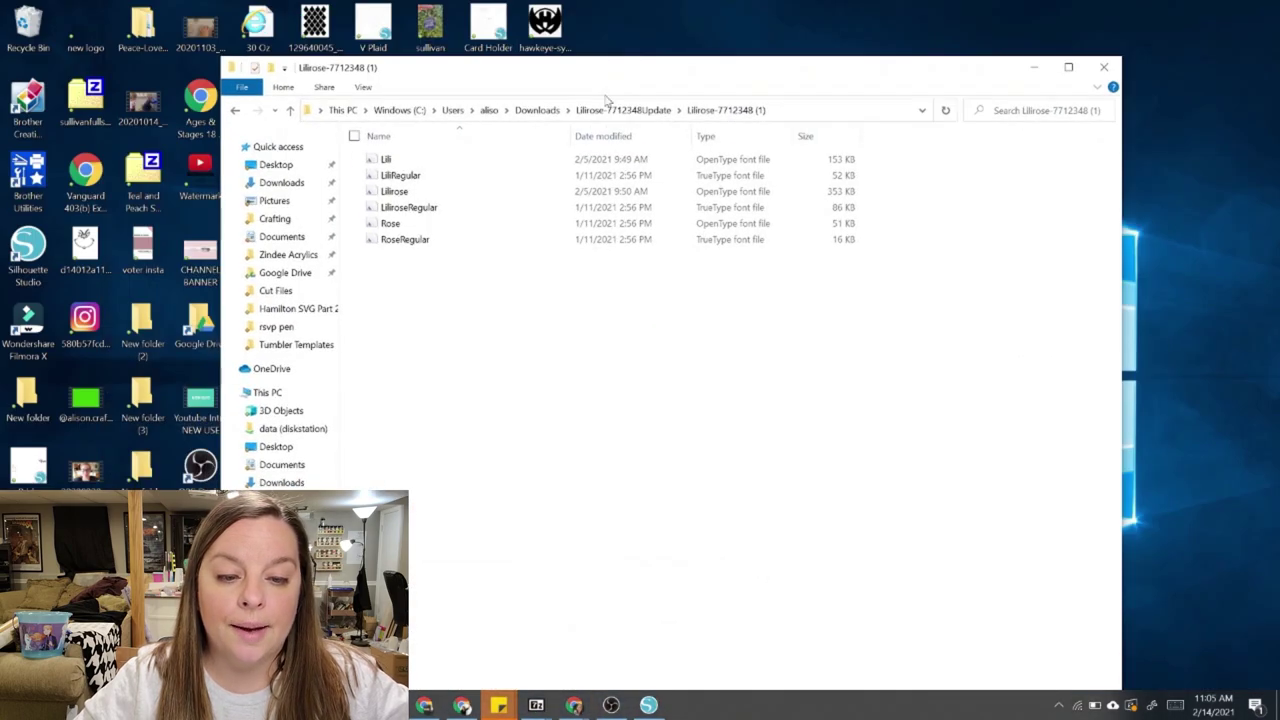
double_click(720, 166)
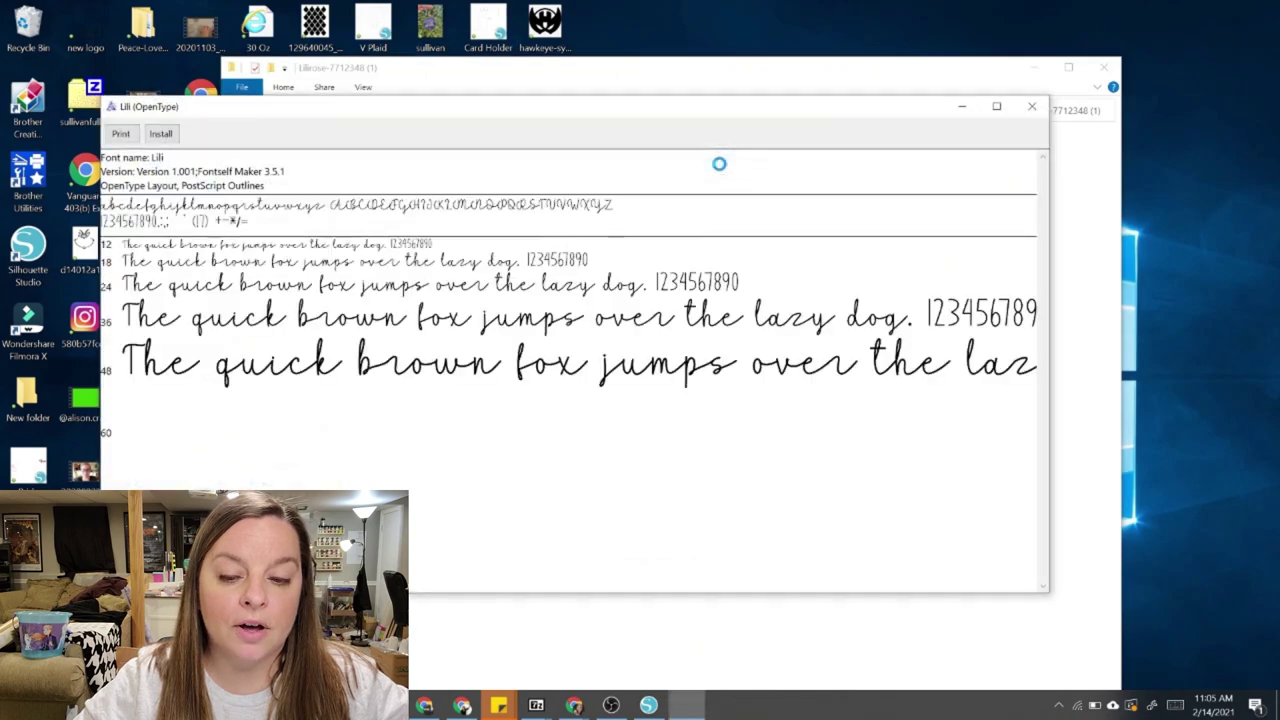
left_click(165, 134)
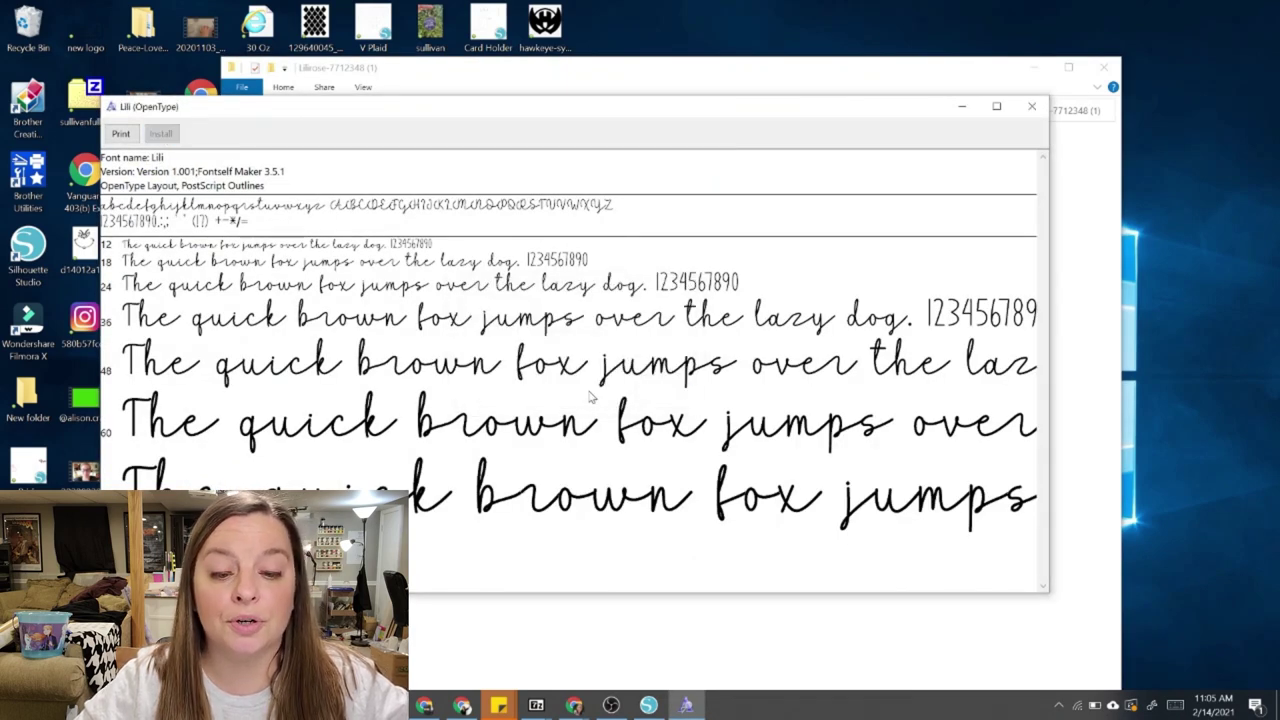
left_click(1031, 106)
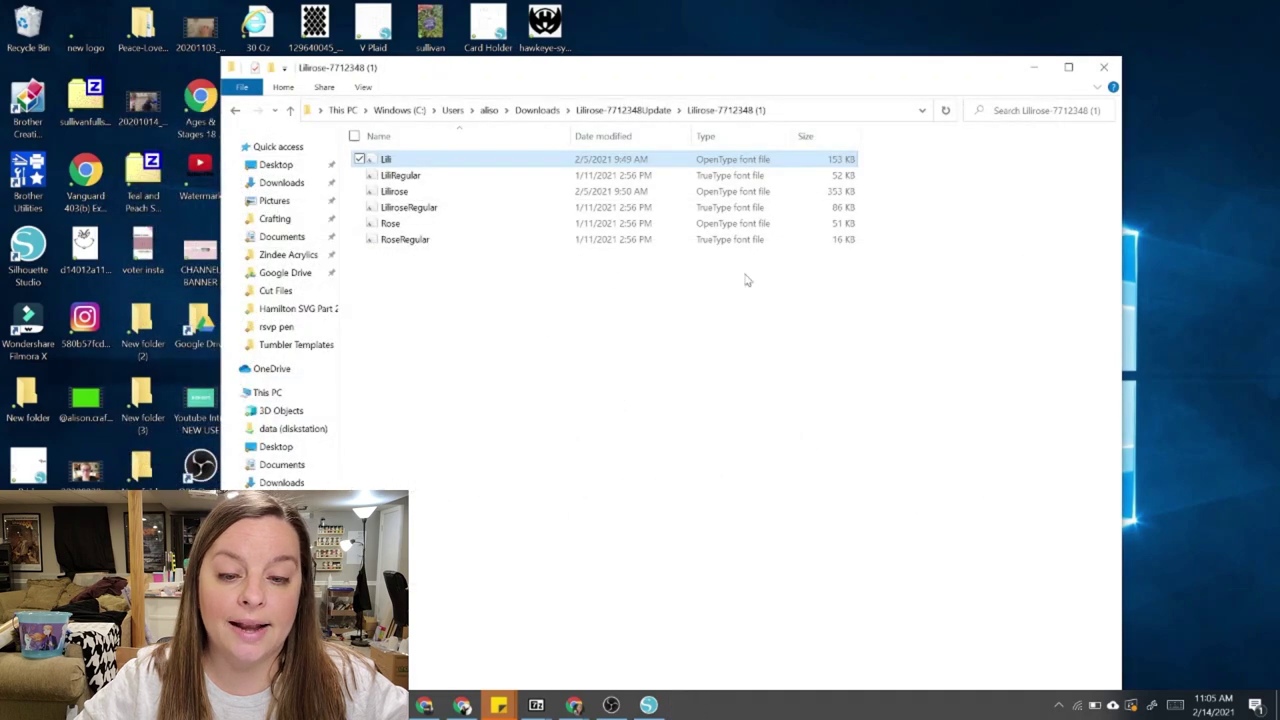
- Install the Lilirose and Rose OpenType fonts from the extracted folder
double_click(422, 191)
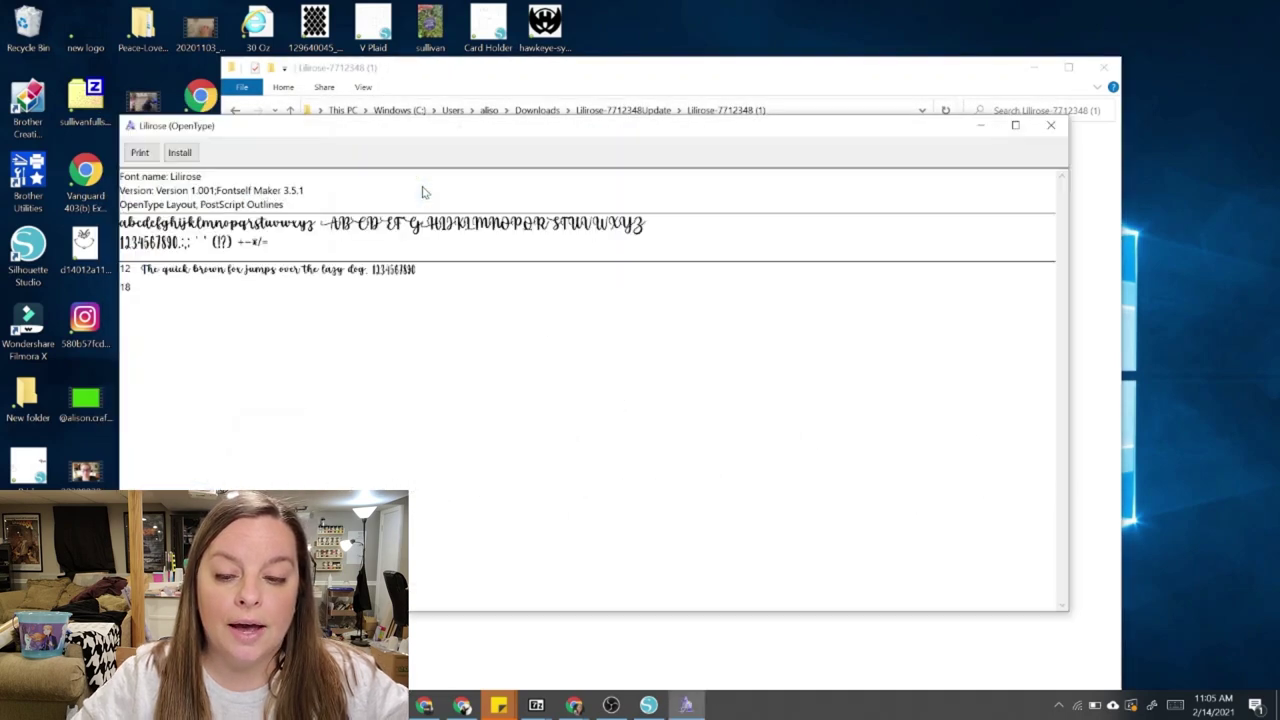
left_click(180, 152)
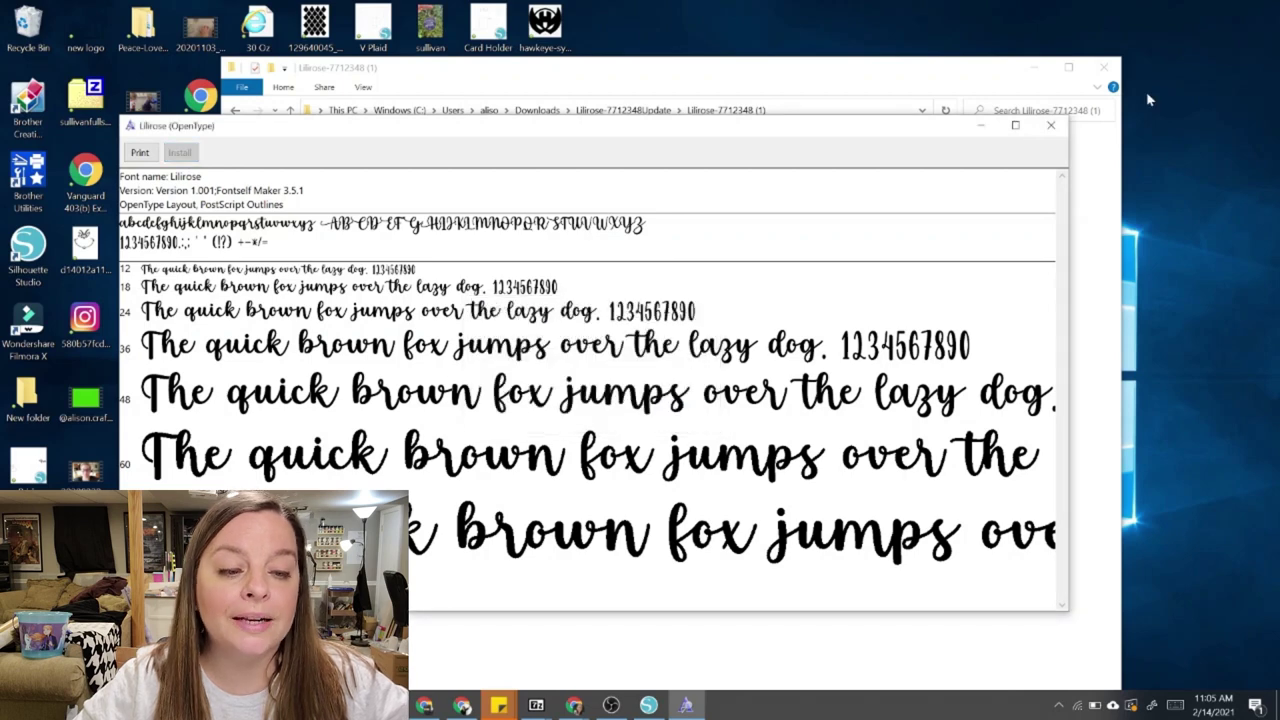
left_click(1051, 125)
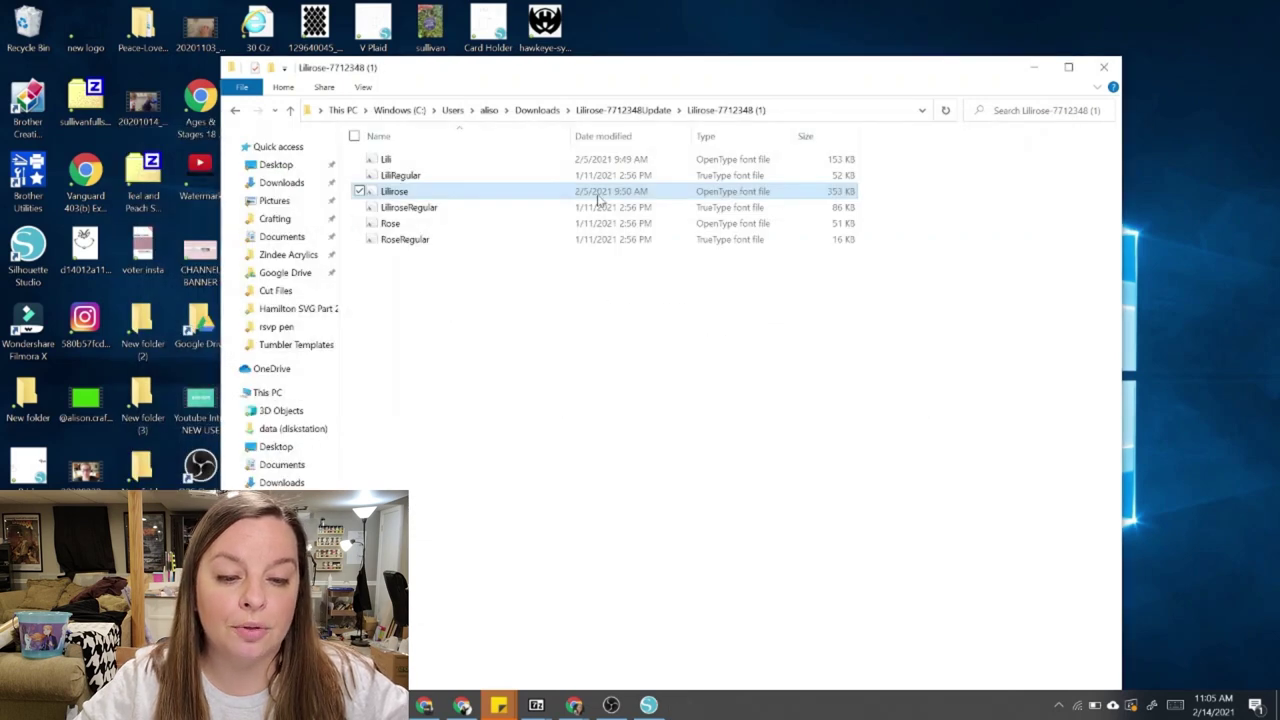
double_click(440, 226)
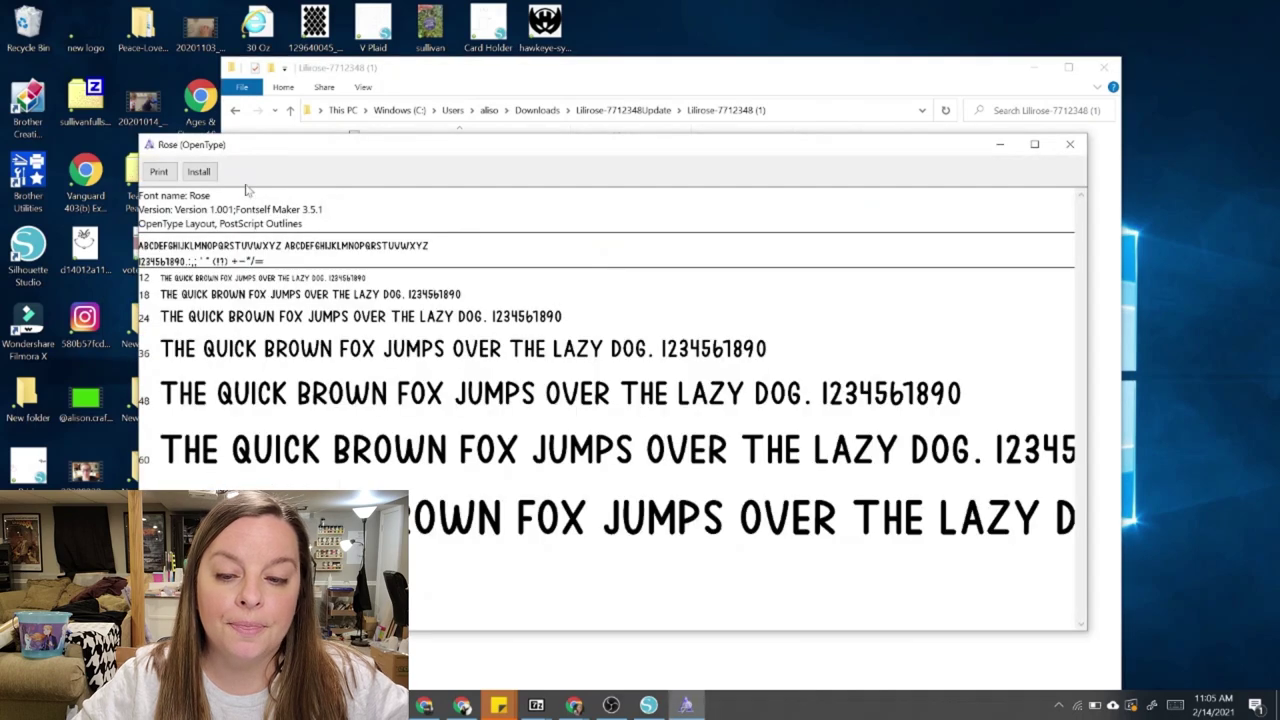
left_click(199, 172)
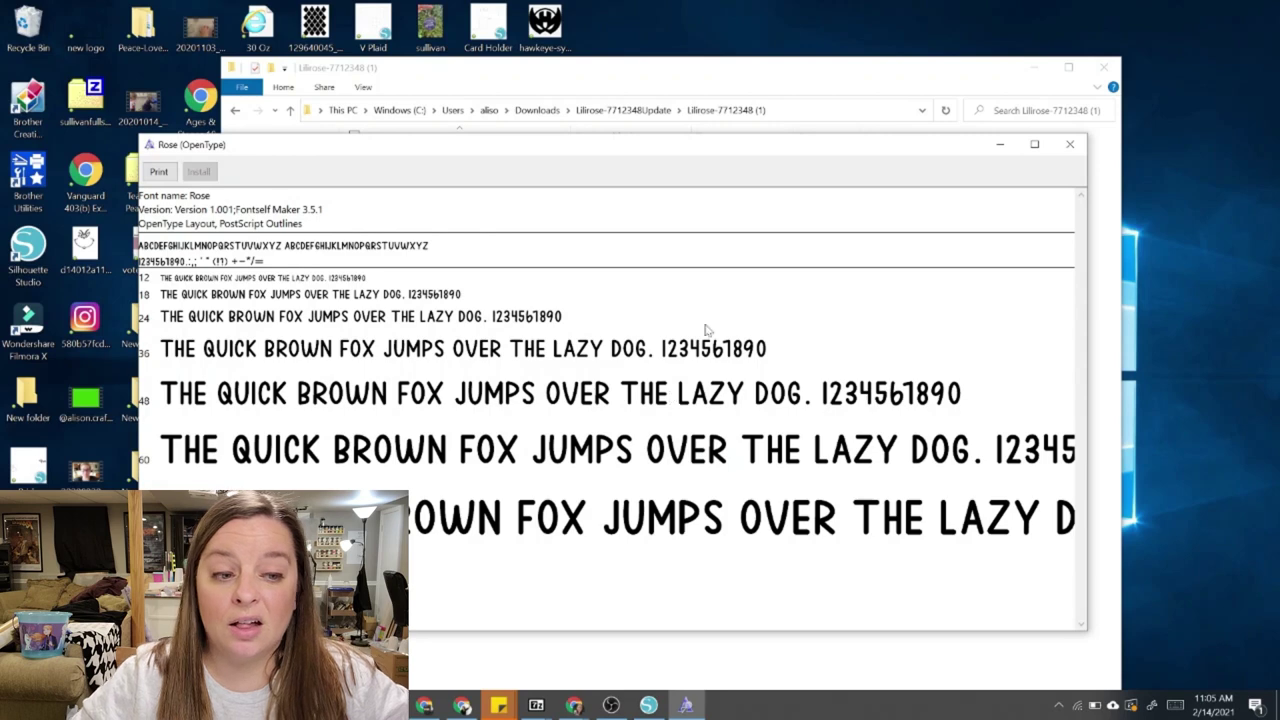
- Restart Silhouette Studio, discarding the changes to the Untitled-1 design
left_click(648, 705)
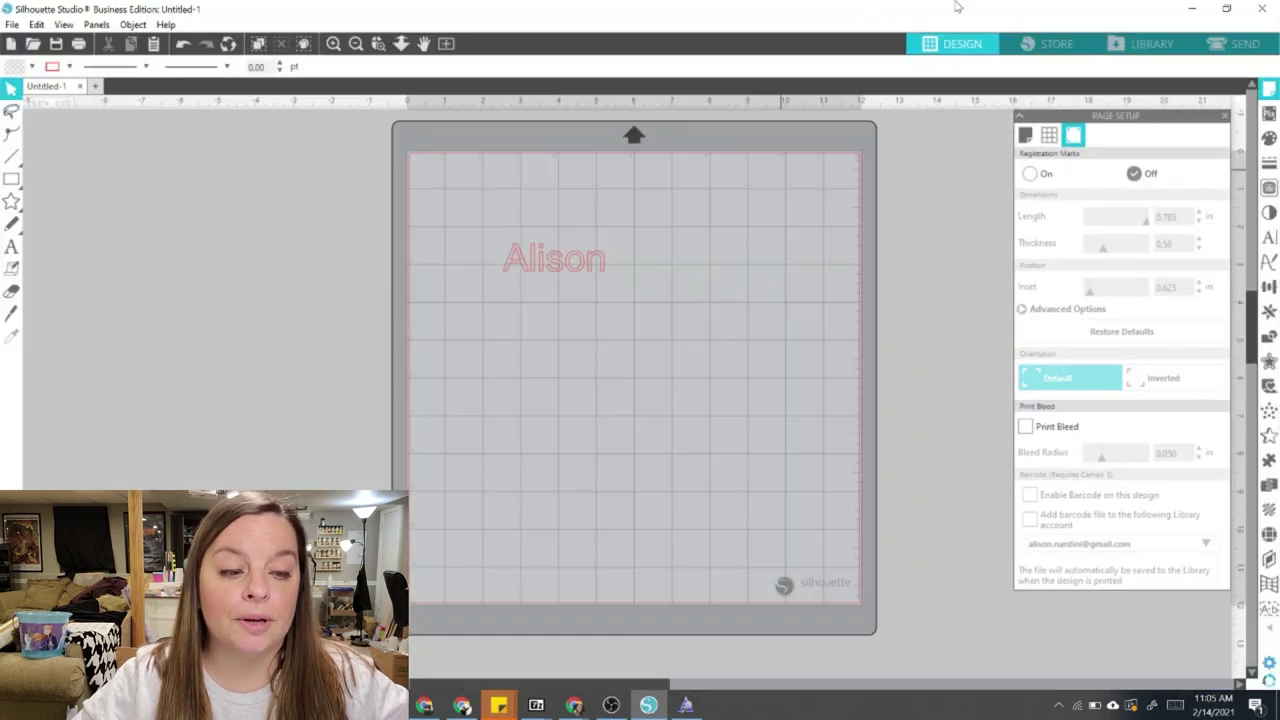
left_click(1262, 8)
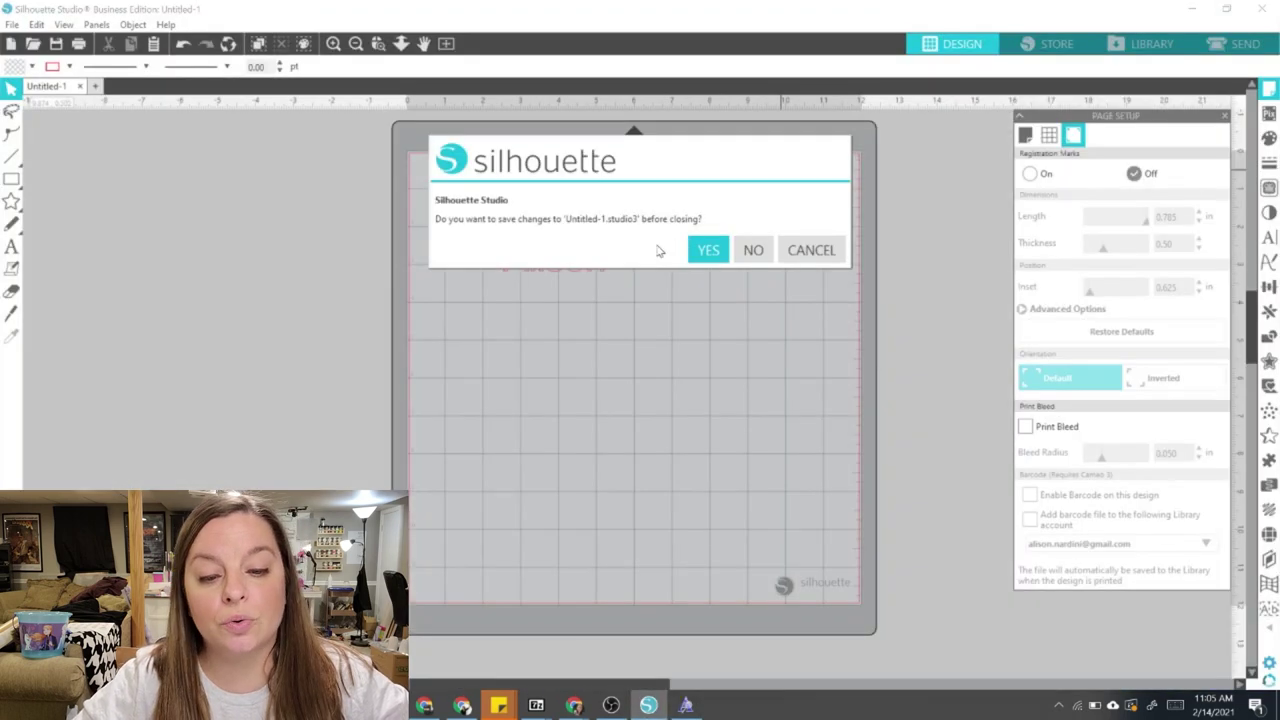
left_click(751, 252)
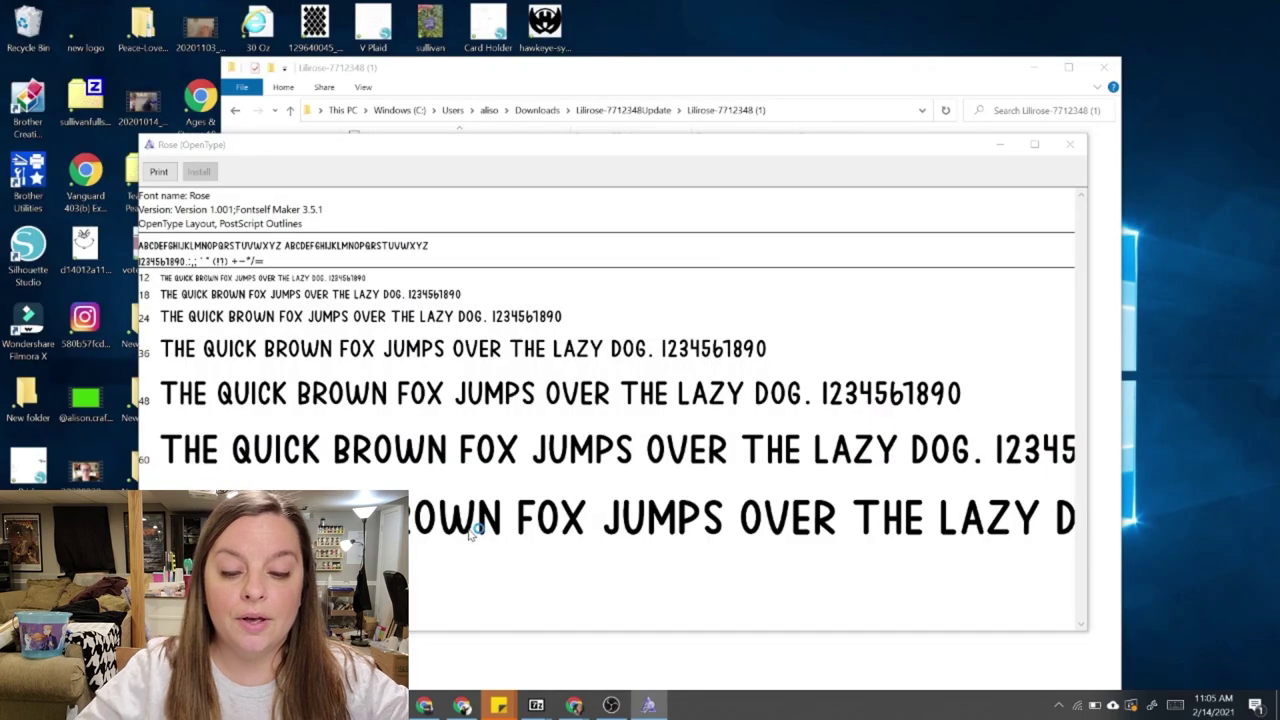
key("super")
type("silh")
key("Escape")
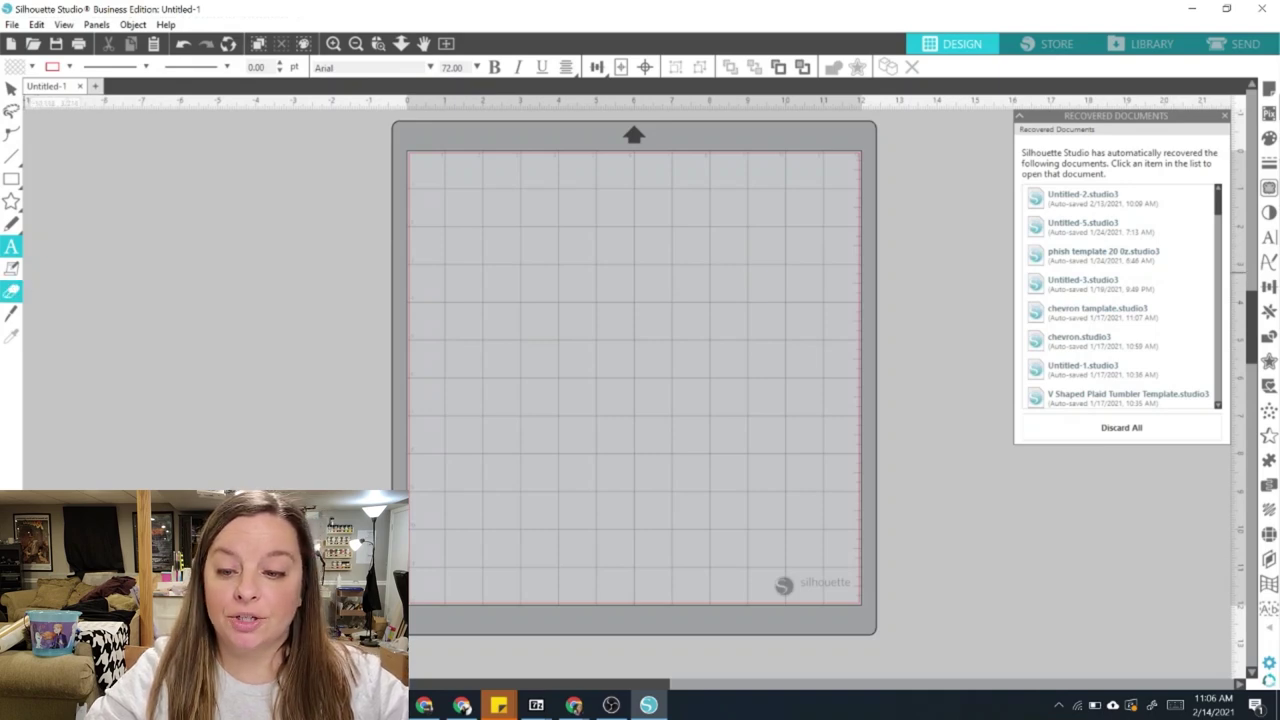
- Add a text object with a first name in 72 pt Arial and move it near the page's upper-left corner
left_click(410, 290)
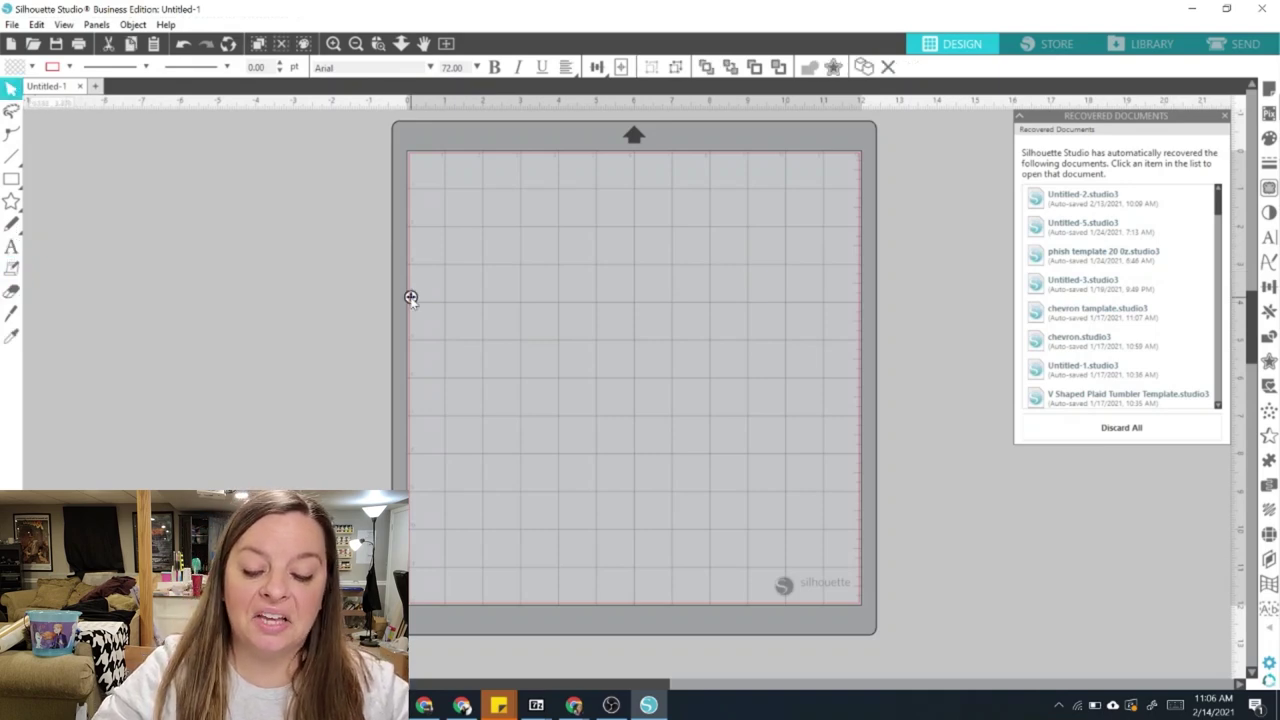
type("Alison")
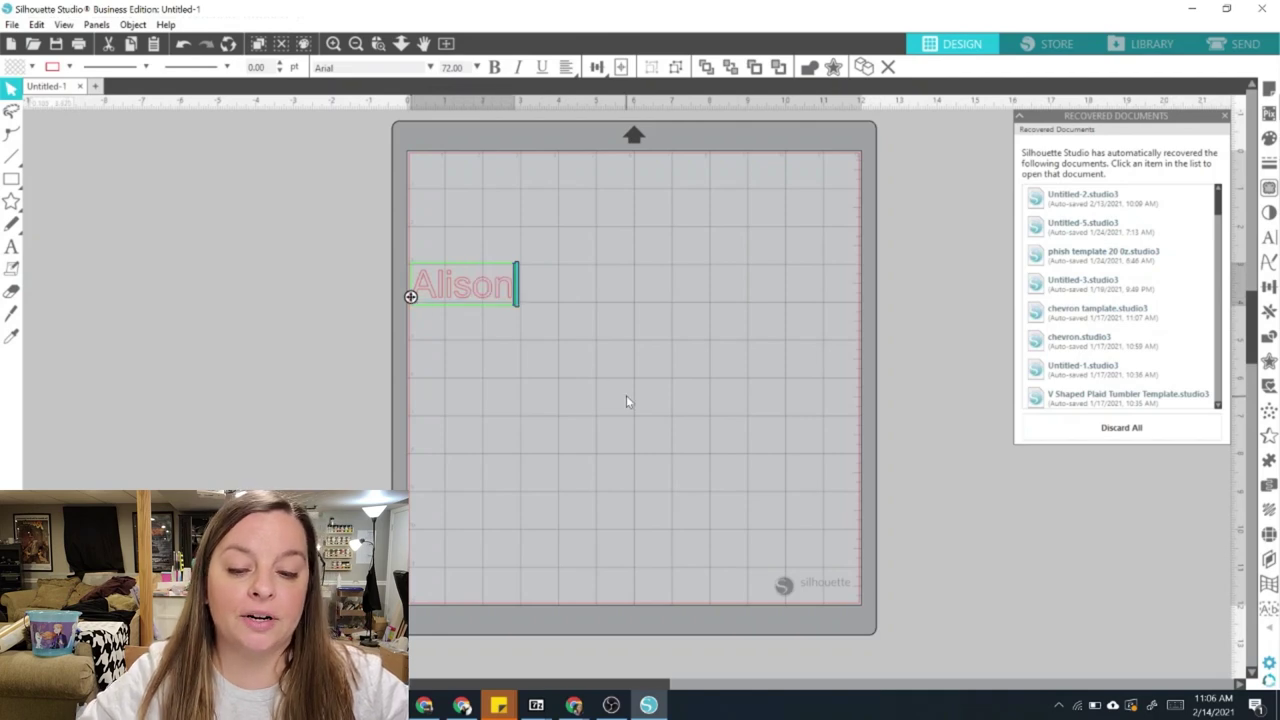
left_click(626, 396)
left_click_drag(448, 287, 468, 214)
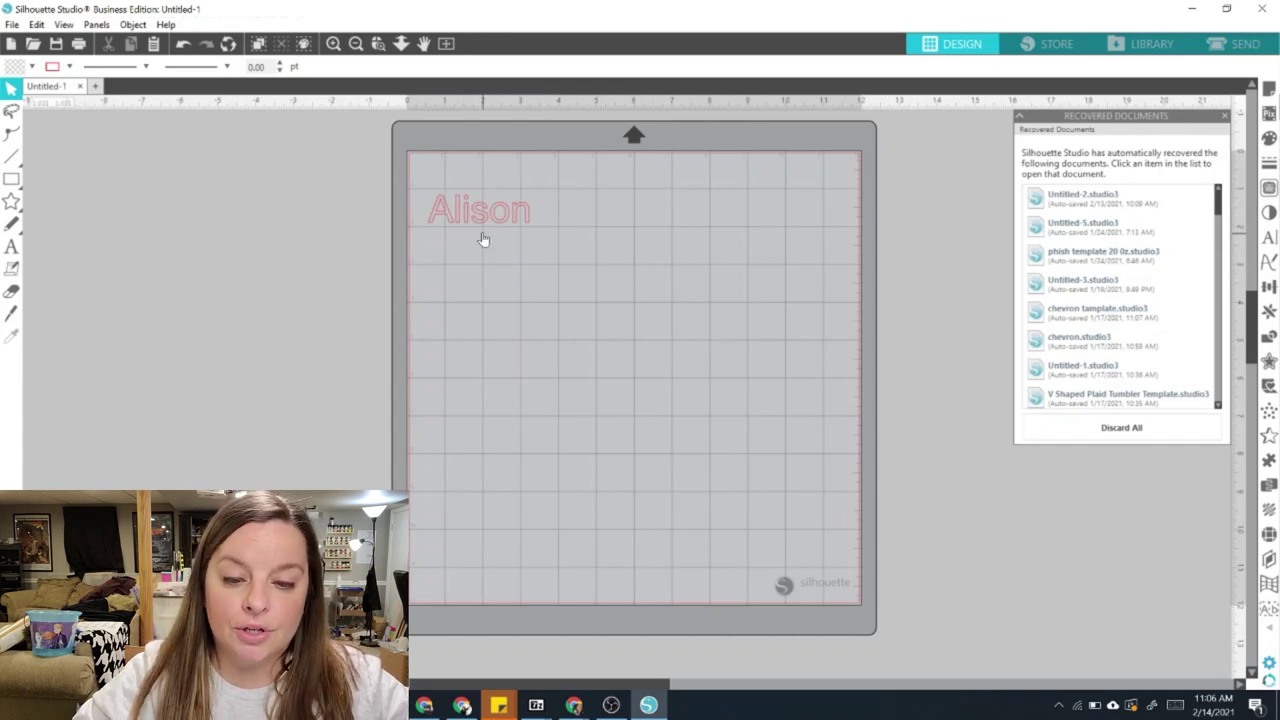
- Change the first-name text's font to Lilirose
left_click(484, 222)
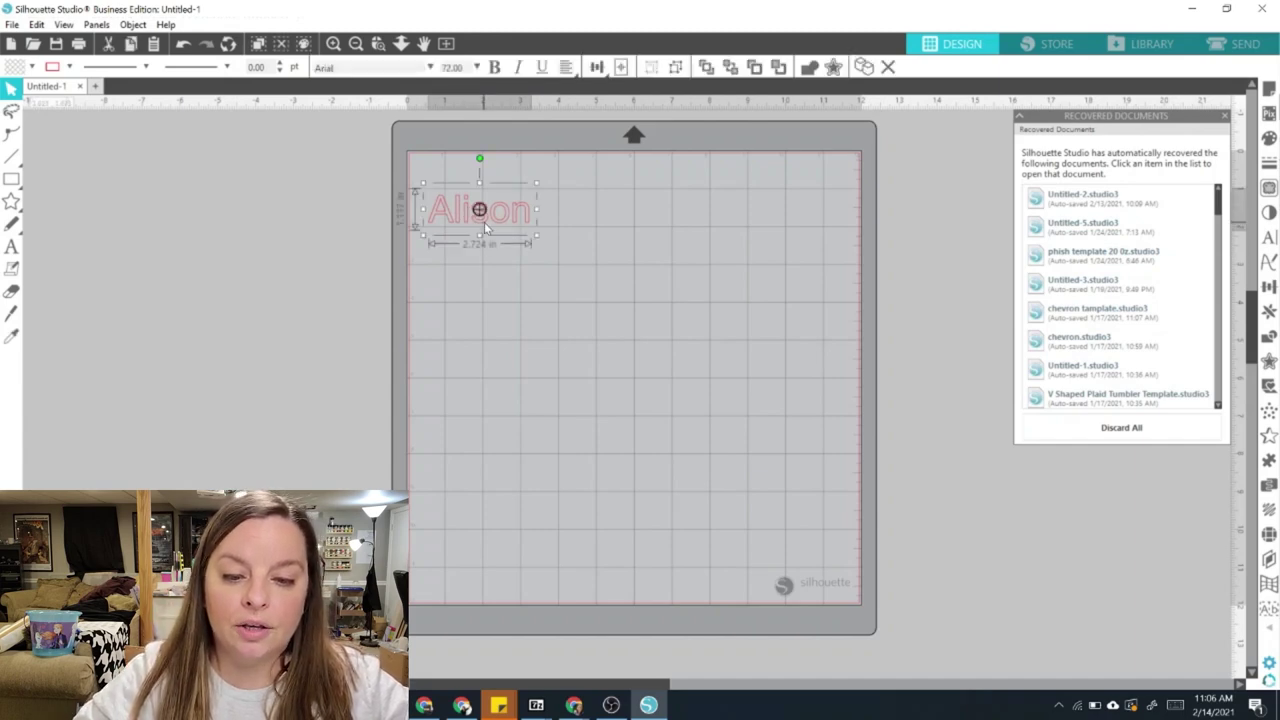
left_click(430, 67)
scroll(404, 188, "down", 1)
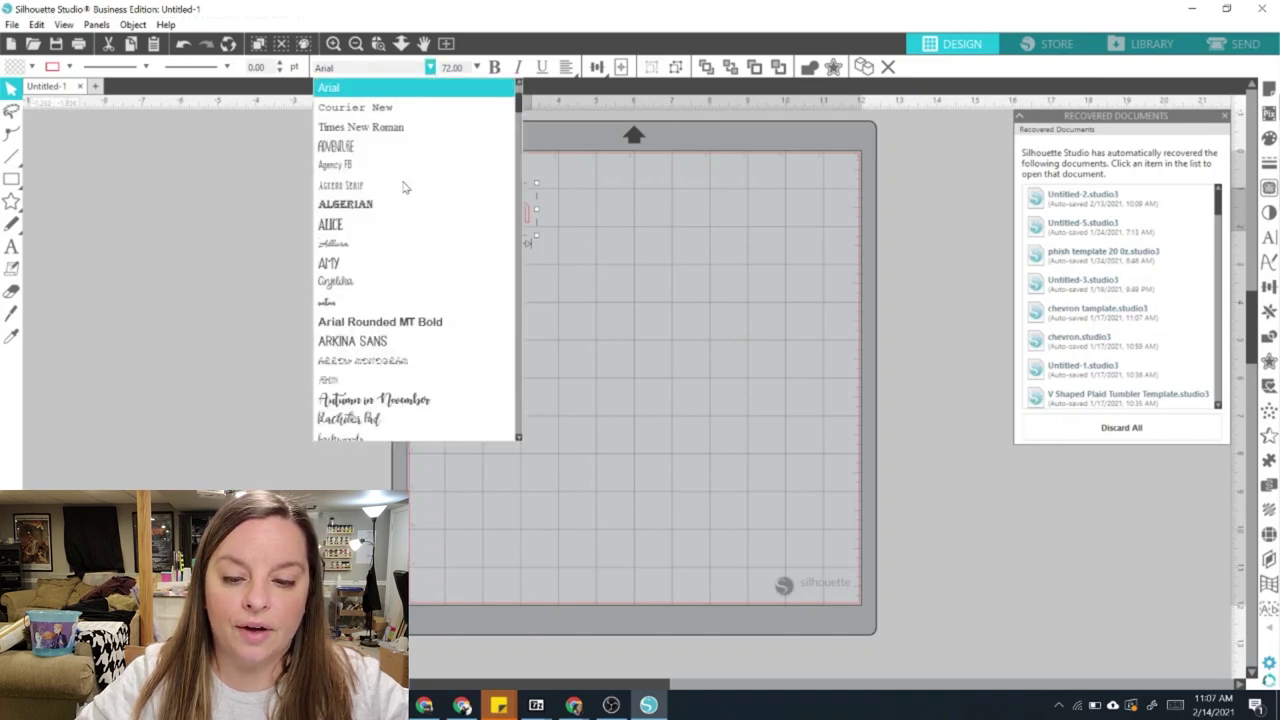
scroll(433, 283, "down", 6)
scroll(433, 283, "up", 6)
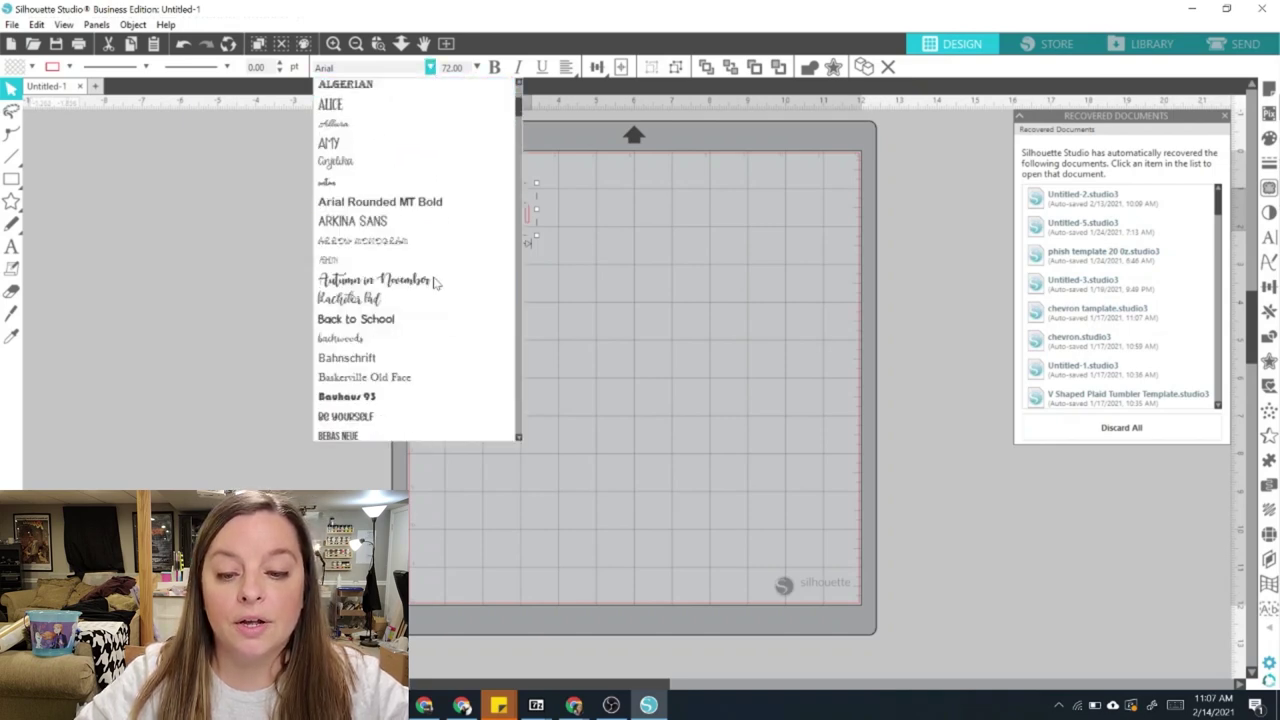
scroll(433, 283, "down", 12)
scroll(430, 278, "up", 10)
scroll(437, 280, "up", 1)
scroll(437, 280, "down", 1)
scroll(433, 278, "up", 2)
left_click_drag(519, 104, 521, 280)
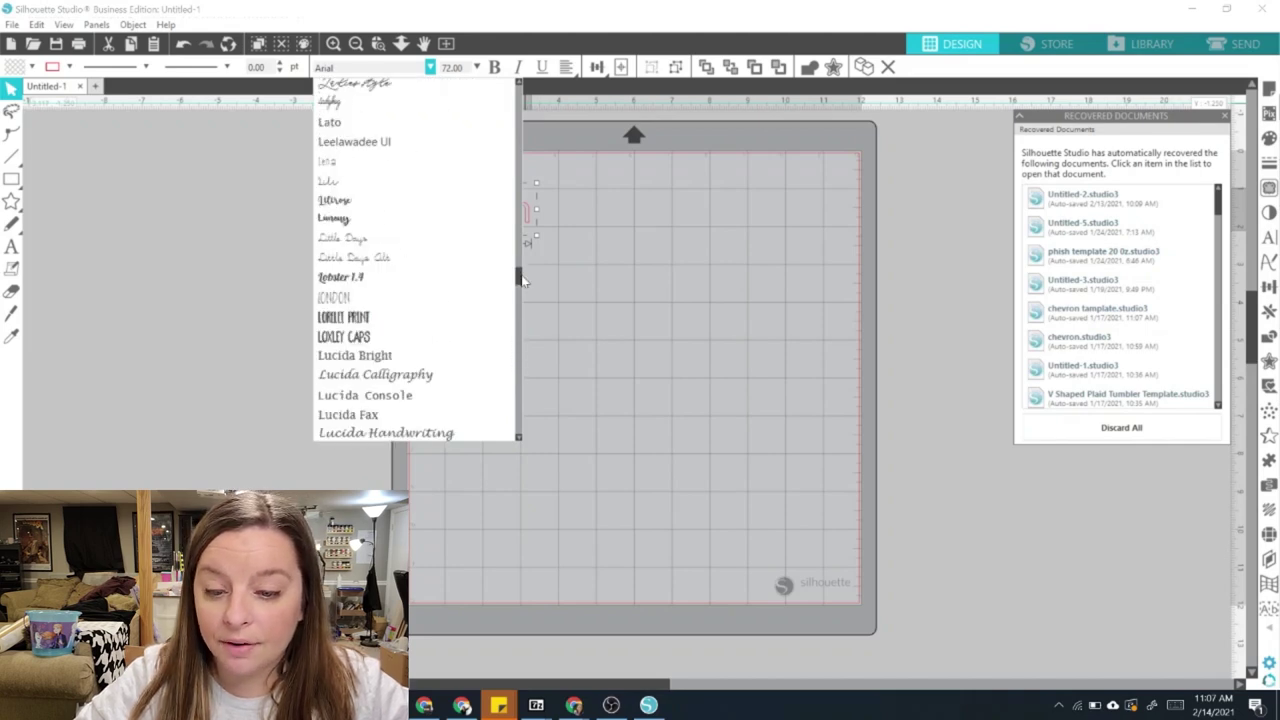
left_click(345, 200)
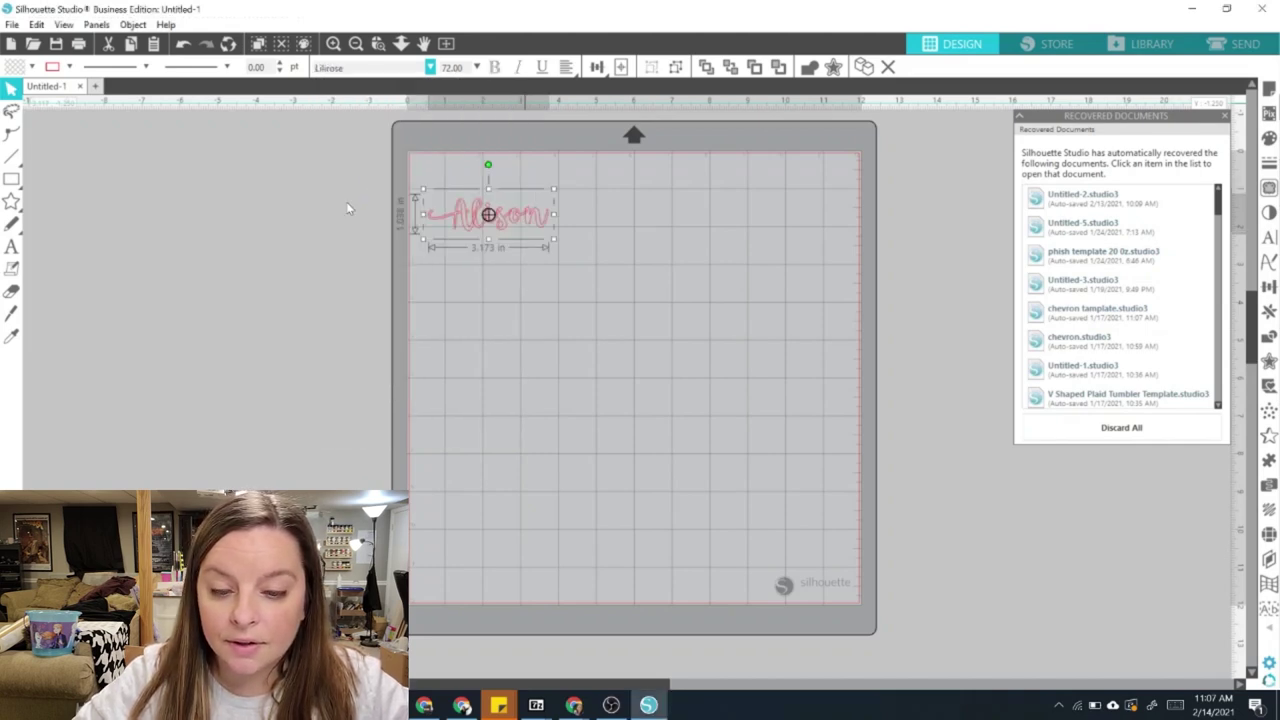
left_click(666, 266)
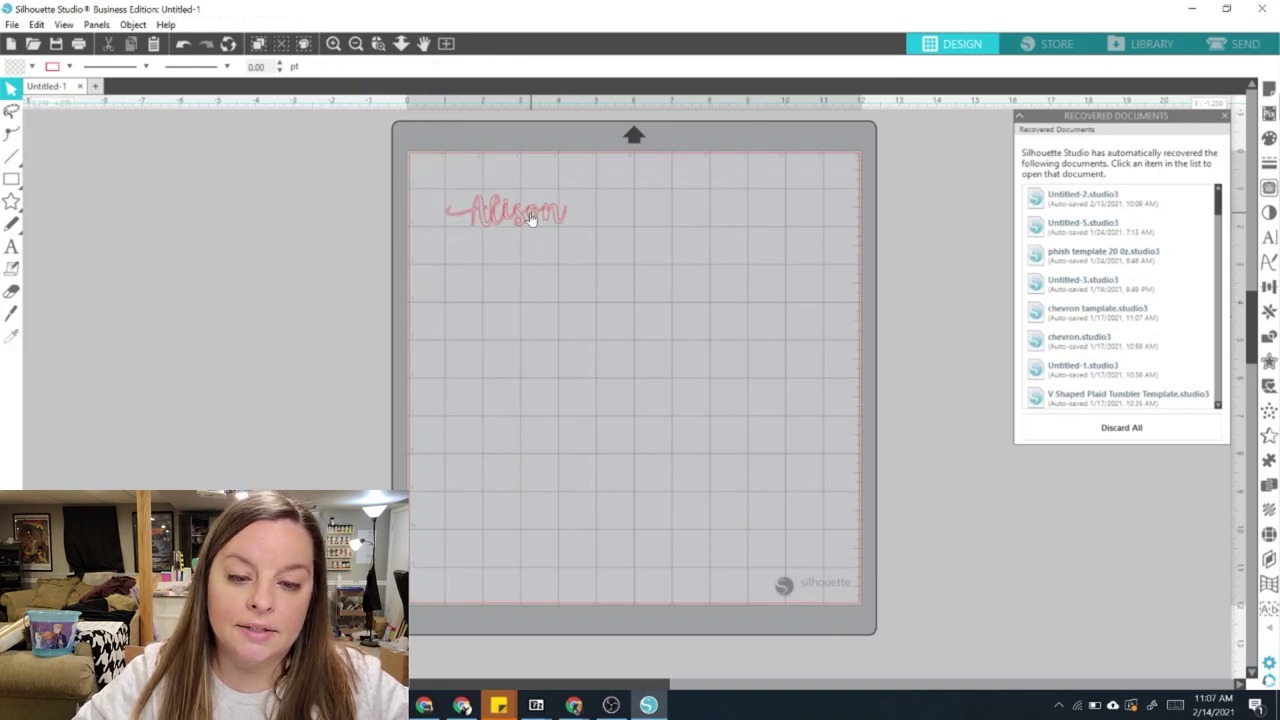
- Open the first-name text for editing with the cursor after its final letter
left_click(378, 43)
left_click_drag(403, 157, 631, 276)
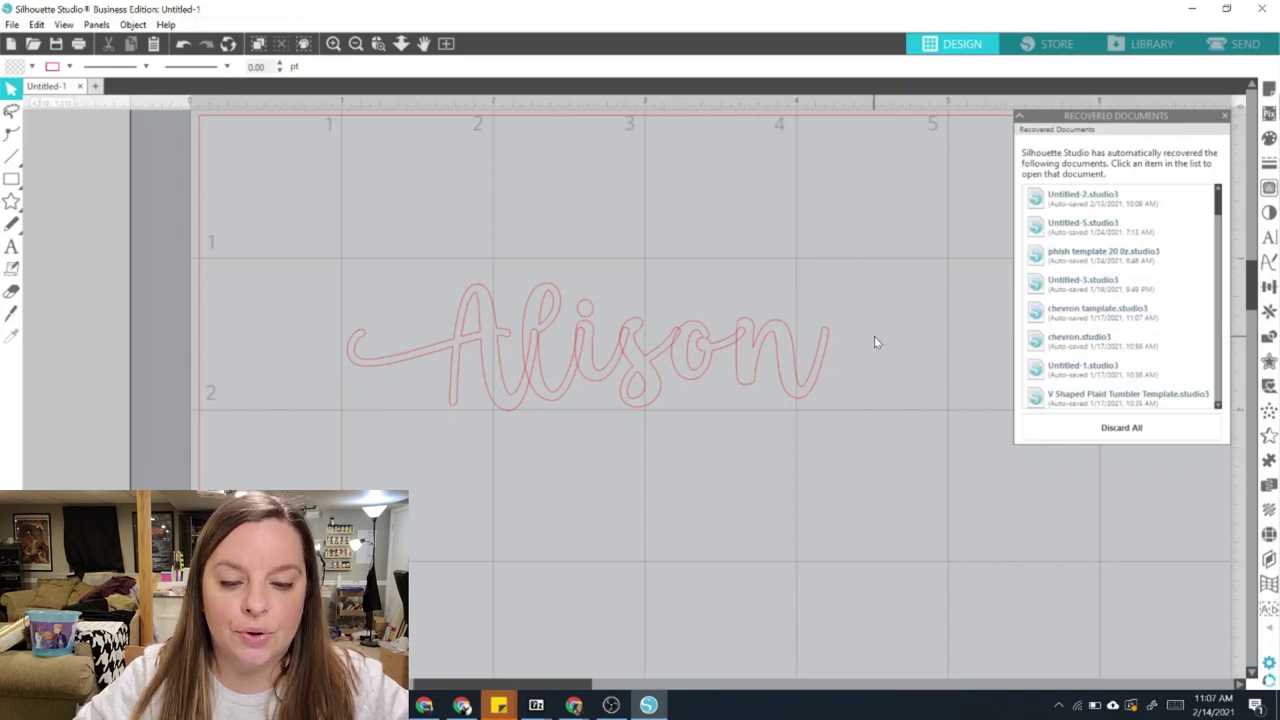
double_click(658, 370)
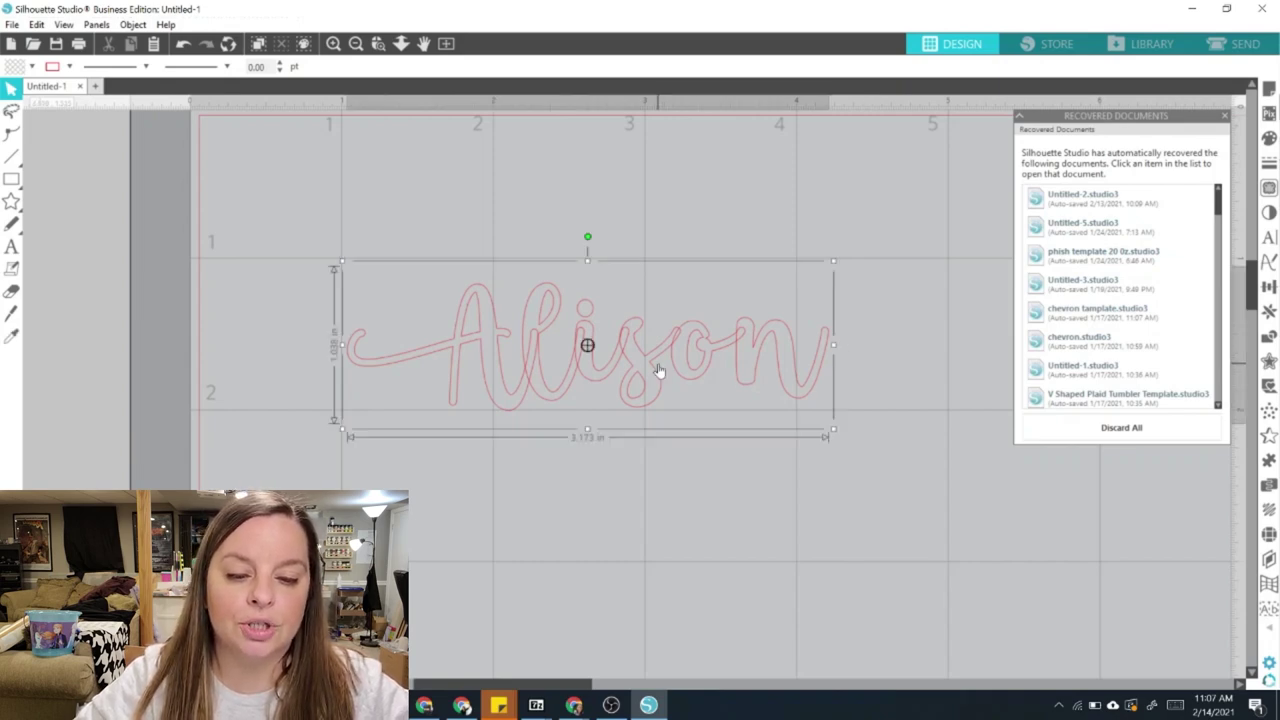
left_click(806, 373)
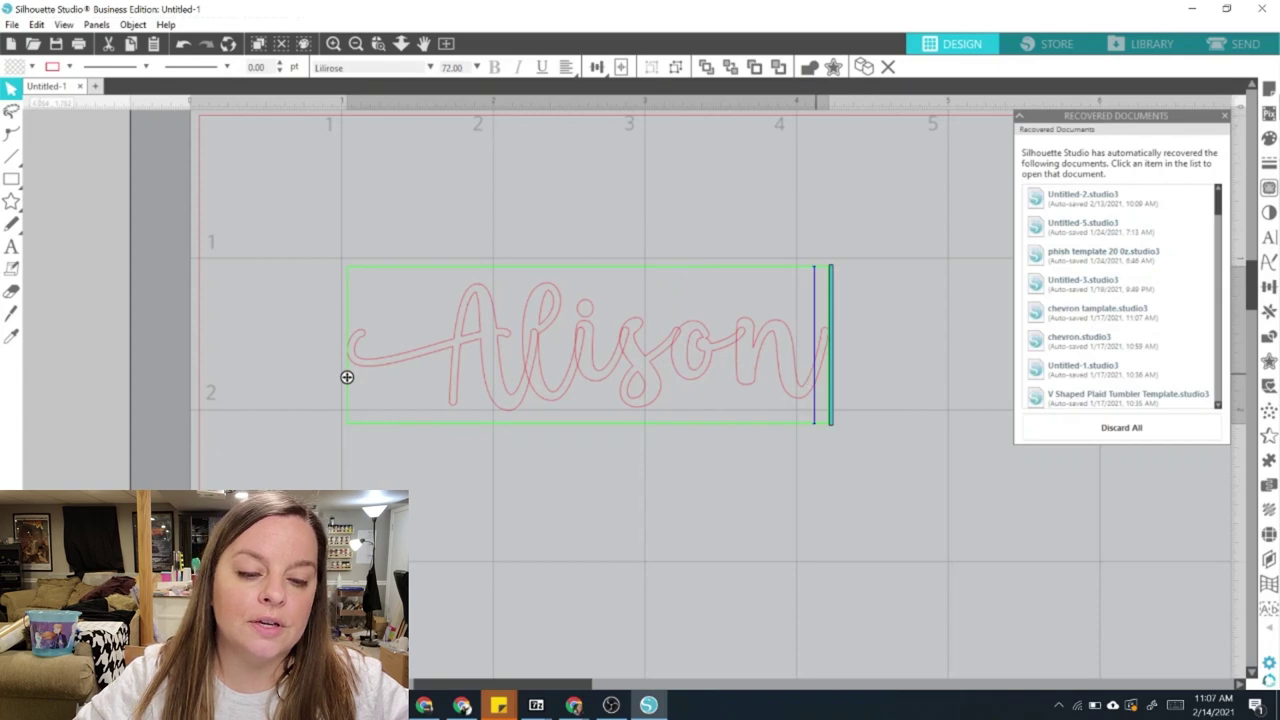
- Switch to Chrome to view the Lilirose product page on Creative Fabrica, and return to Silhouette Studio
mouse_move(573, 705)
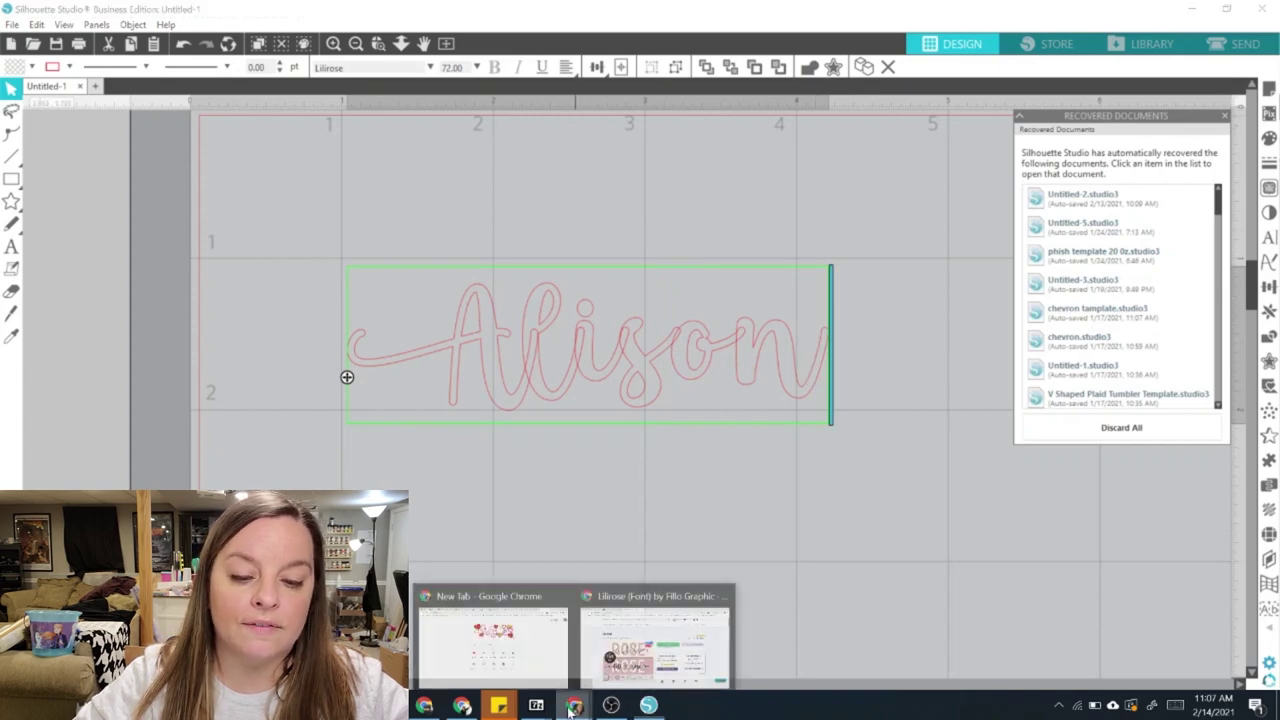
left_click(601, 661)
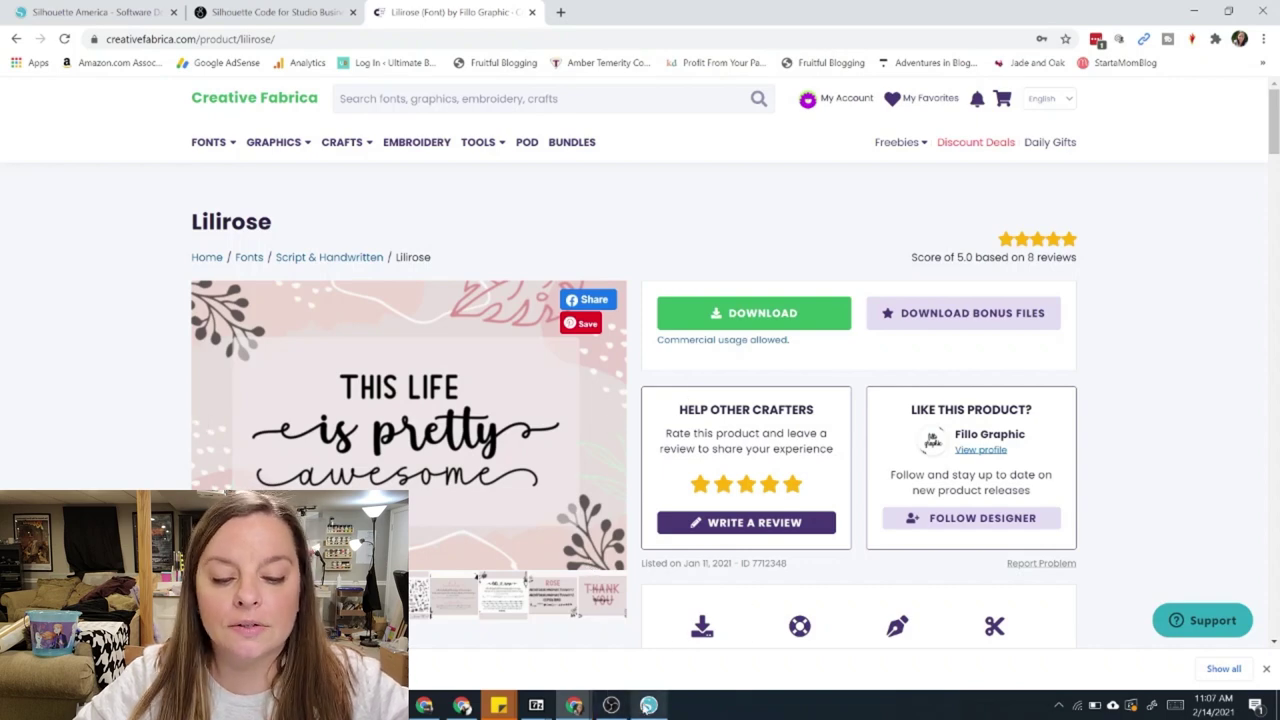
left_click(648, 706)
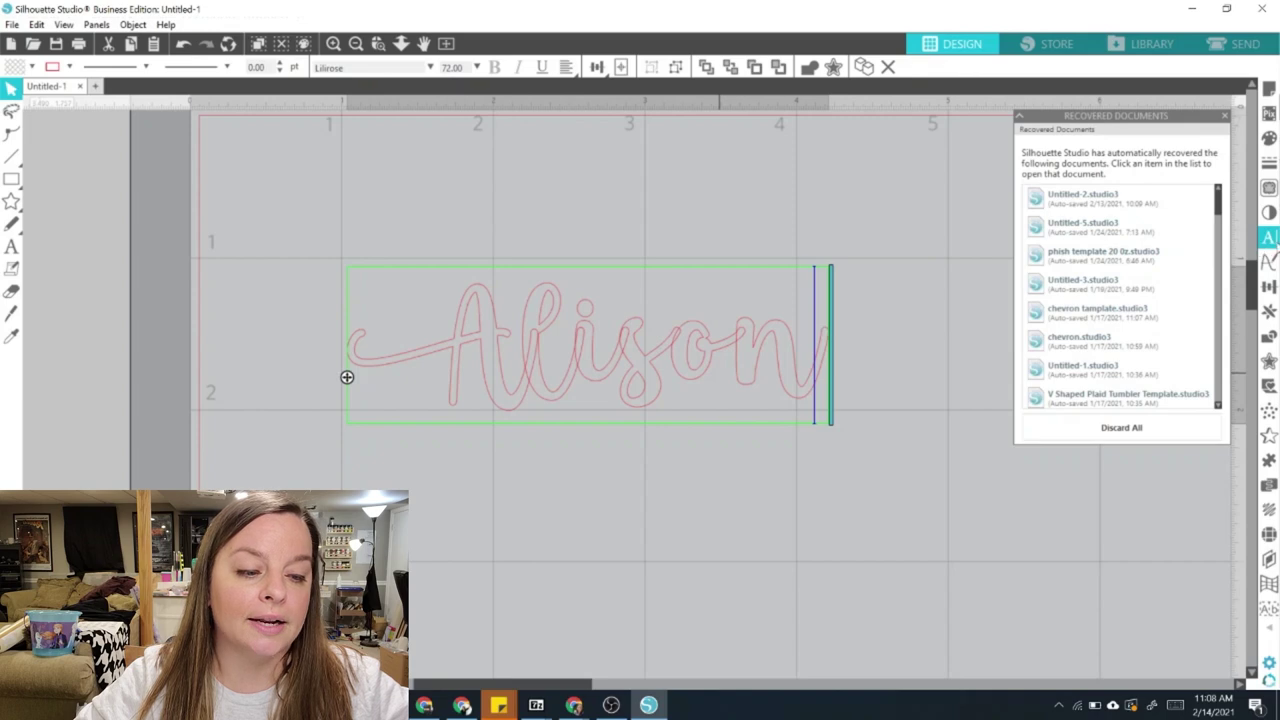
- Insert the Lilirose glyph of n with a trailing swash at the name's end and delete the plain n before it
left_click(1270, 238)
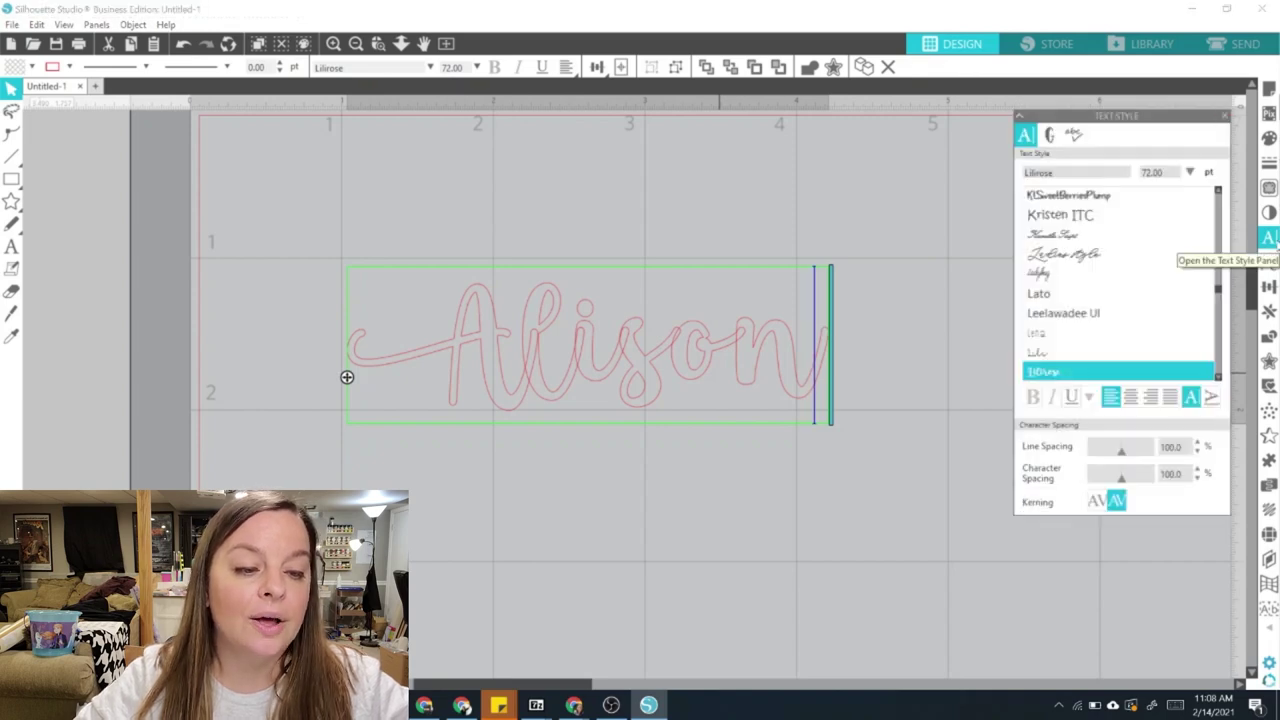
left_click(1050, 140)
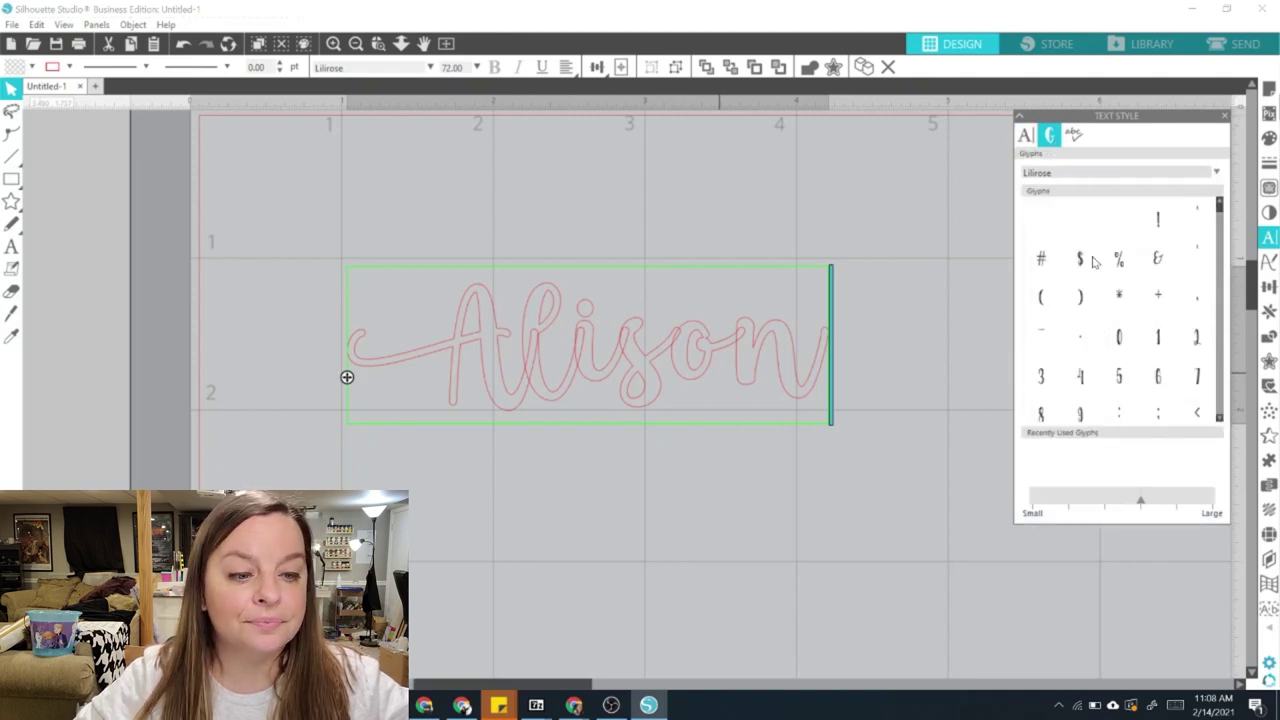
scroll(1130, 305, "down", 3)
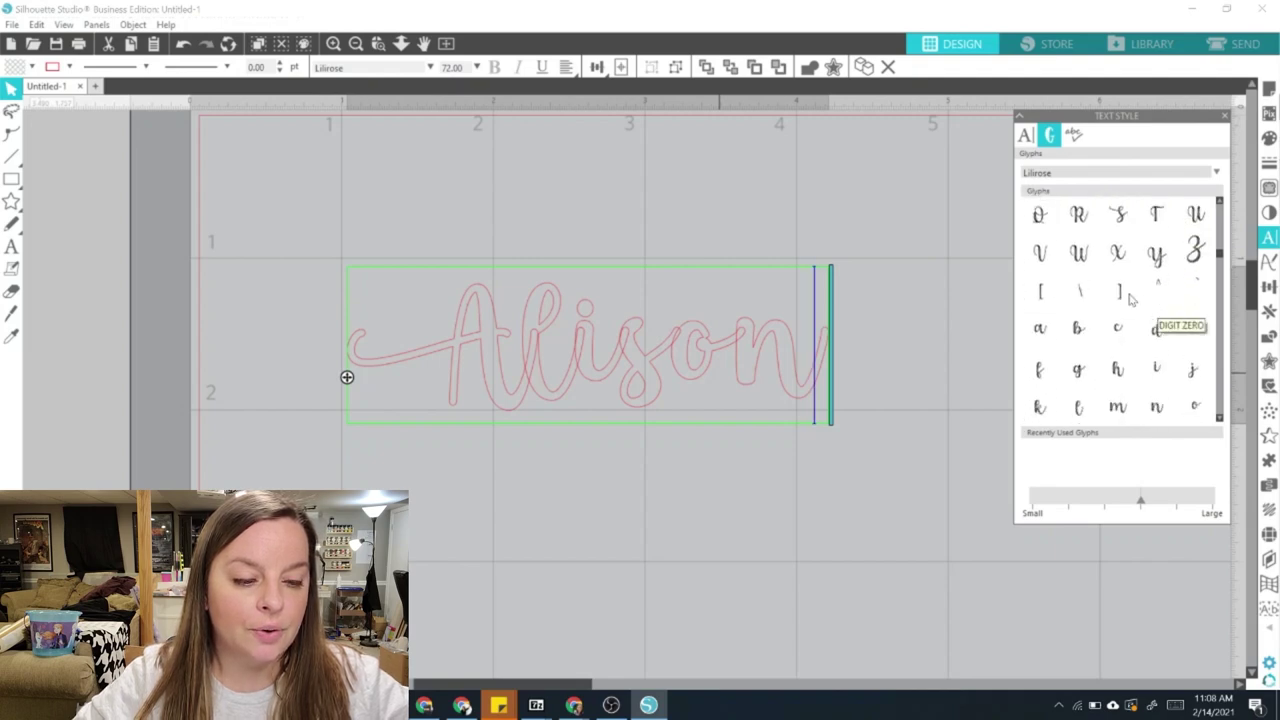
scroll(1122, 350, "down", 3)
scroll(1120, 370, "down", 5)
scroll(1170, 310, "down", 5)
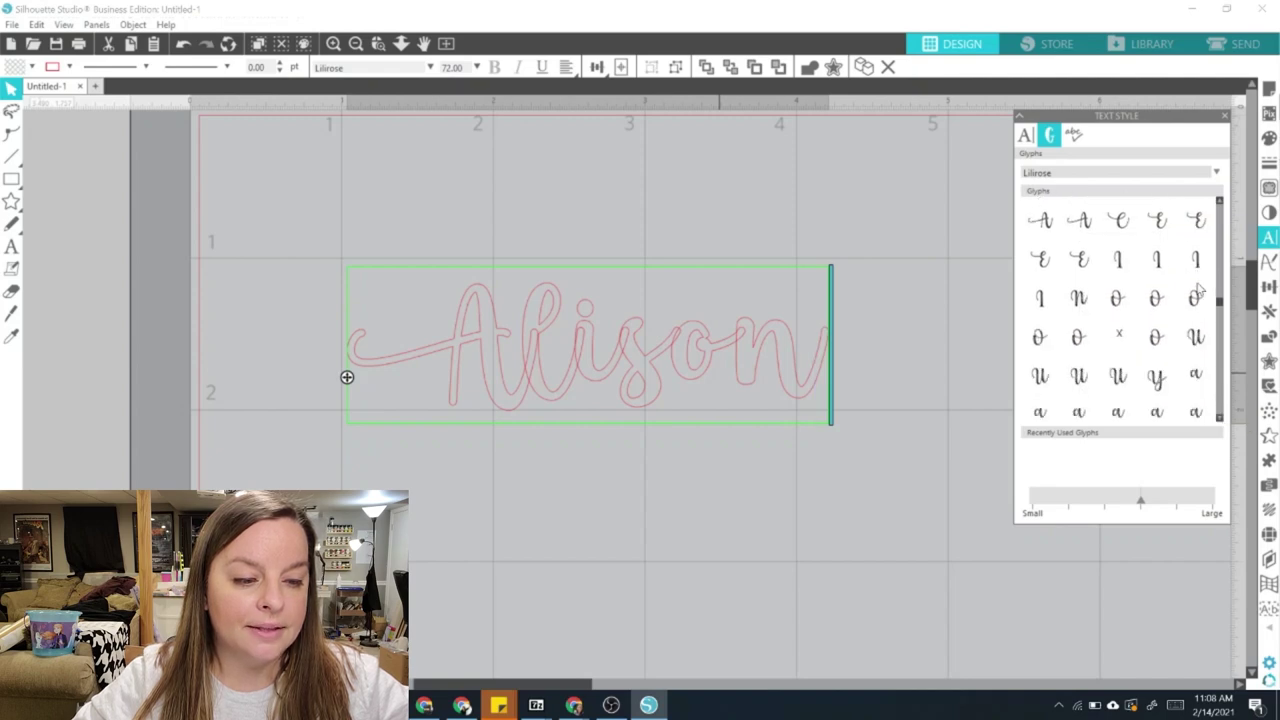
scroll(1147, 343, "down", 5)
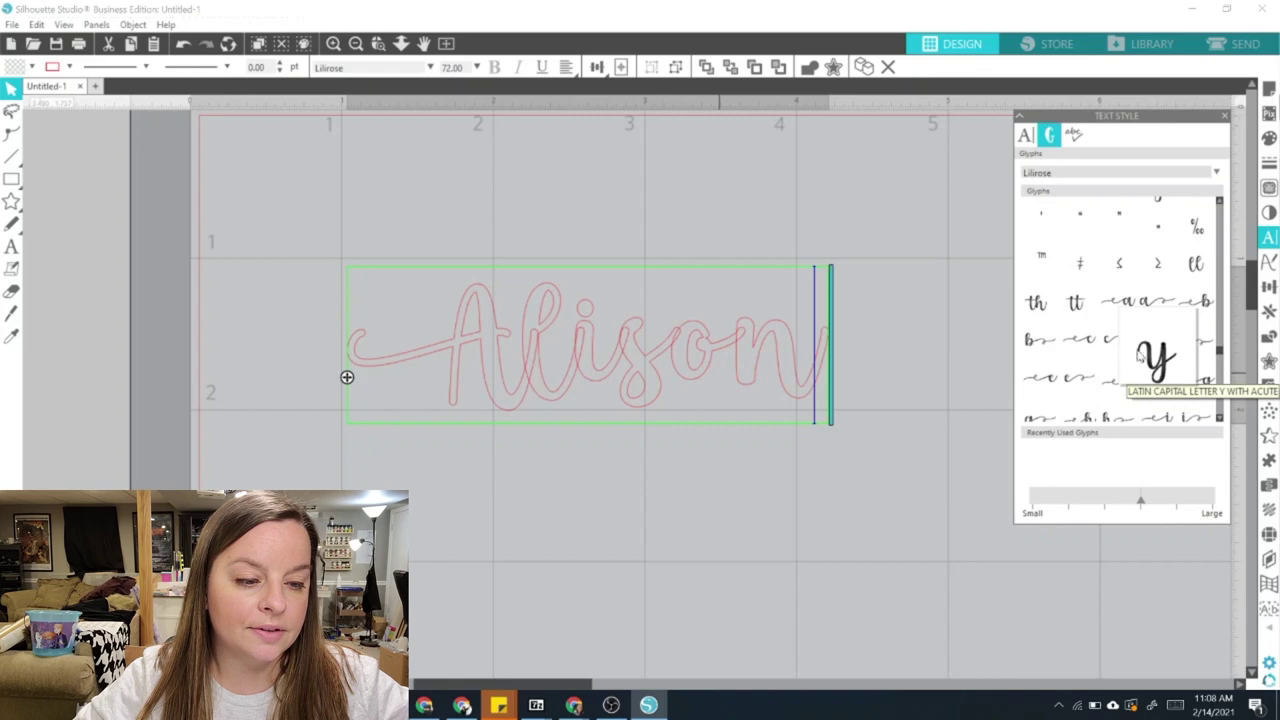
scroll(1115, 370, "down", 2)
scroll(1113, 372, "down", 1)
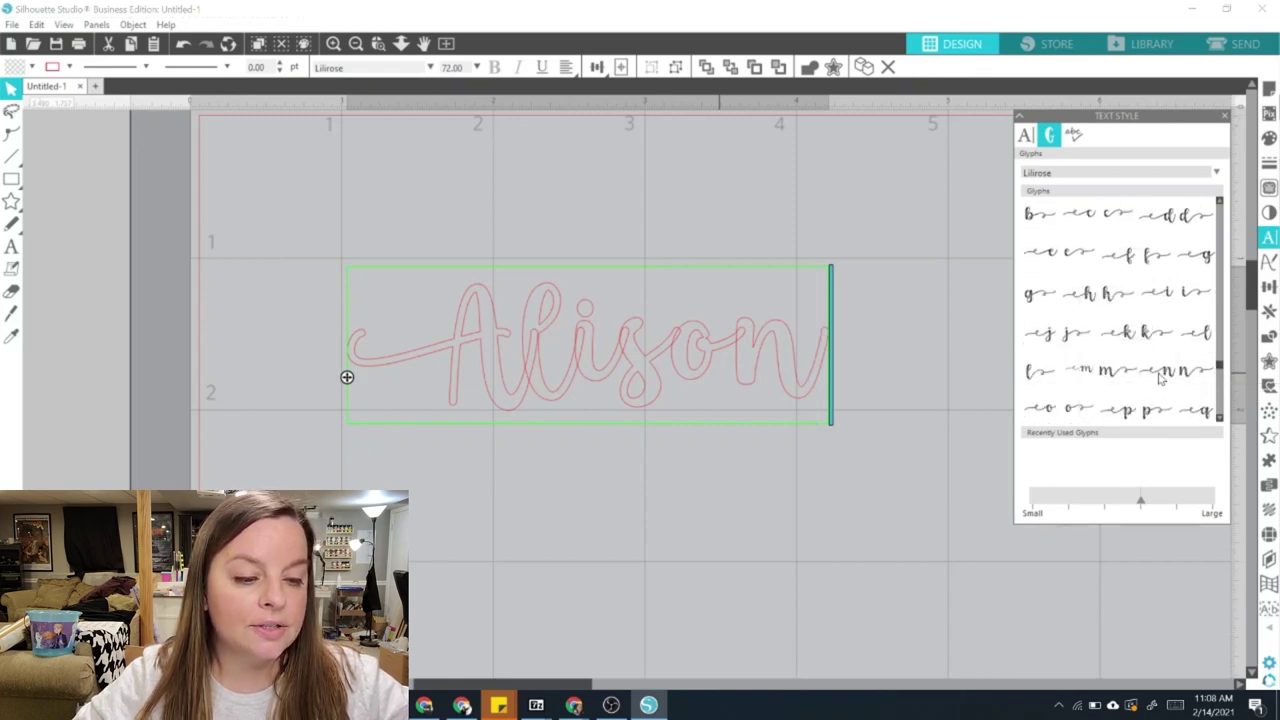
mouse_move(1162, 376)
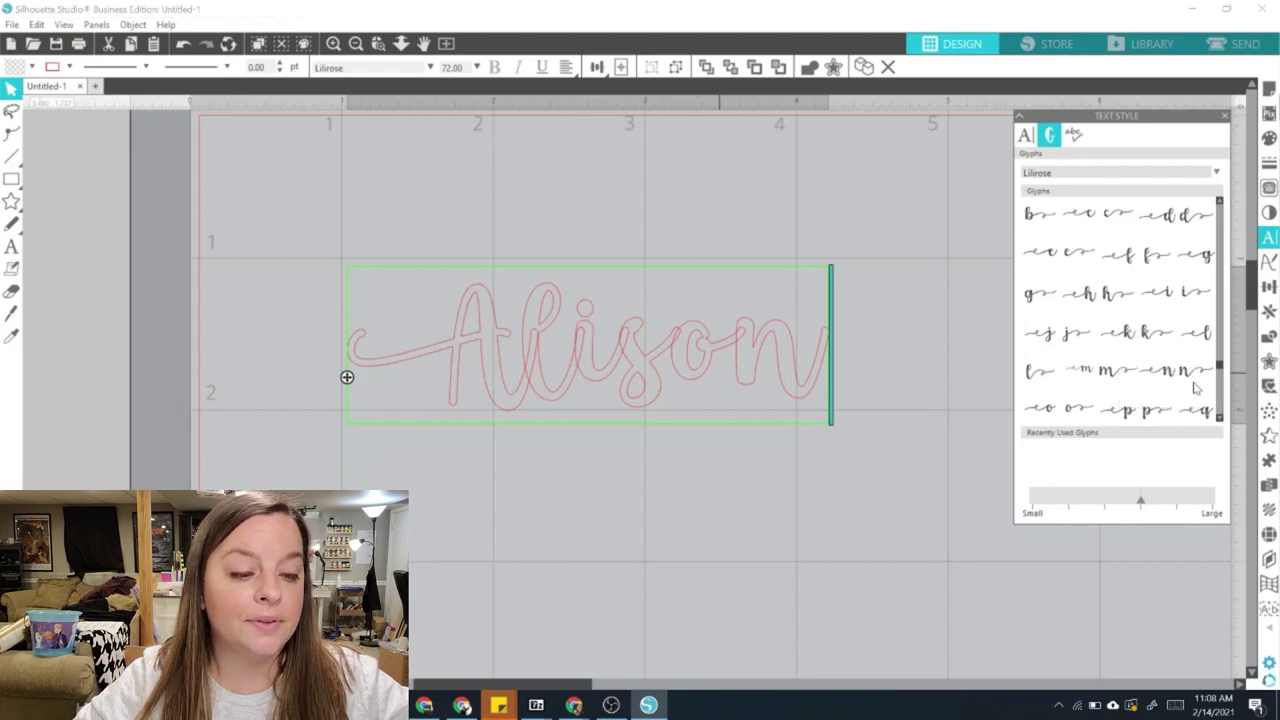
left_click(1197, 372)
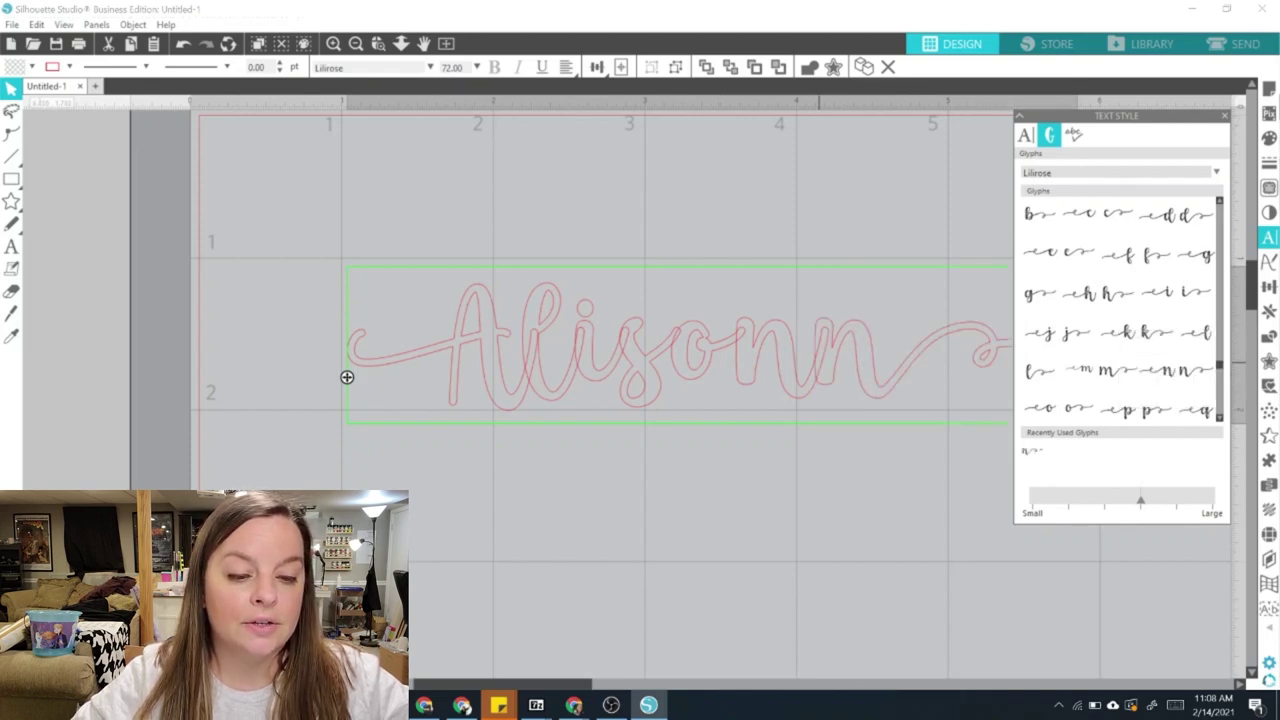
left_click(813, 362)
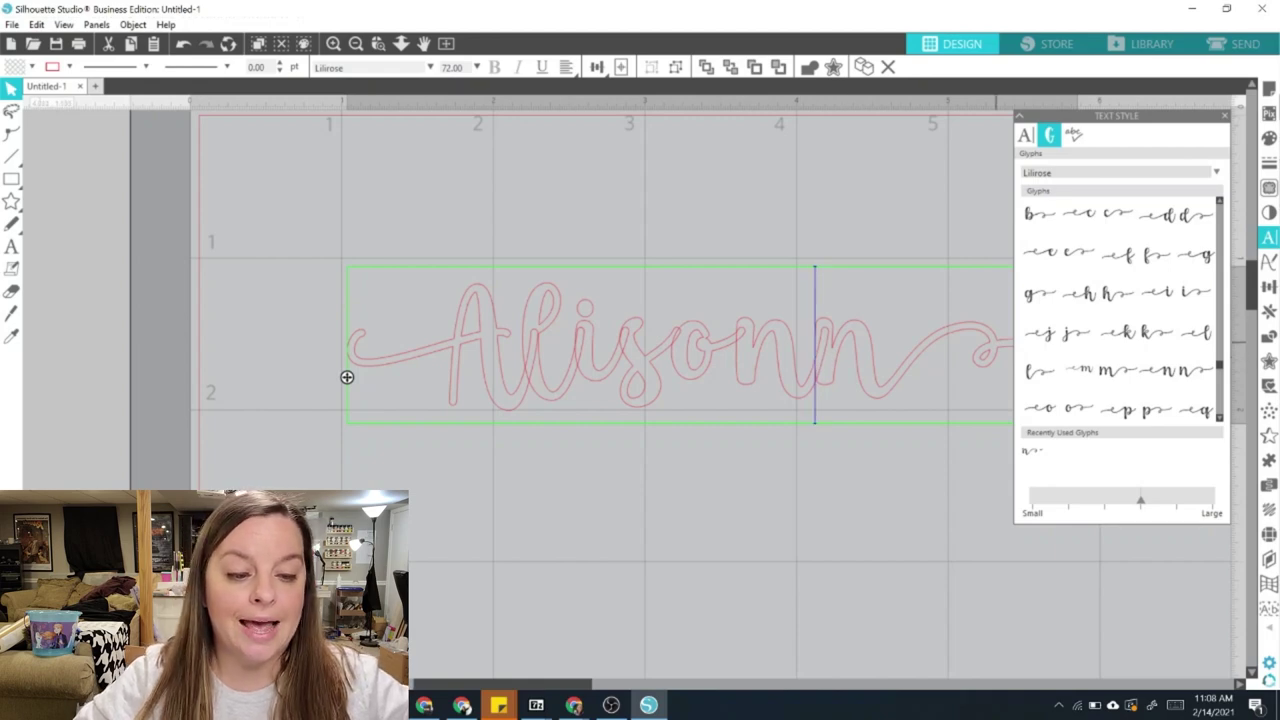
key("BackSpace")
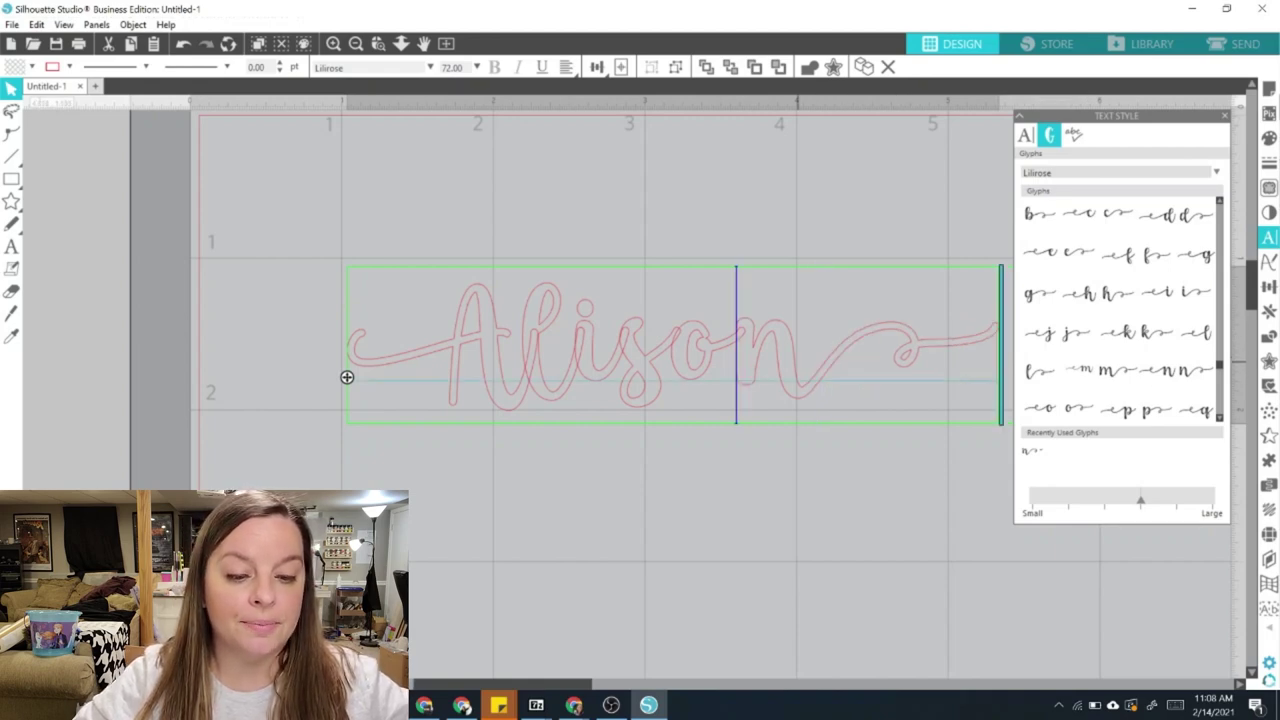
- Try the lowercase a glyph with a leading swash after the name's capital A, and remove it again
left_click(505, 371)
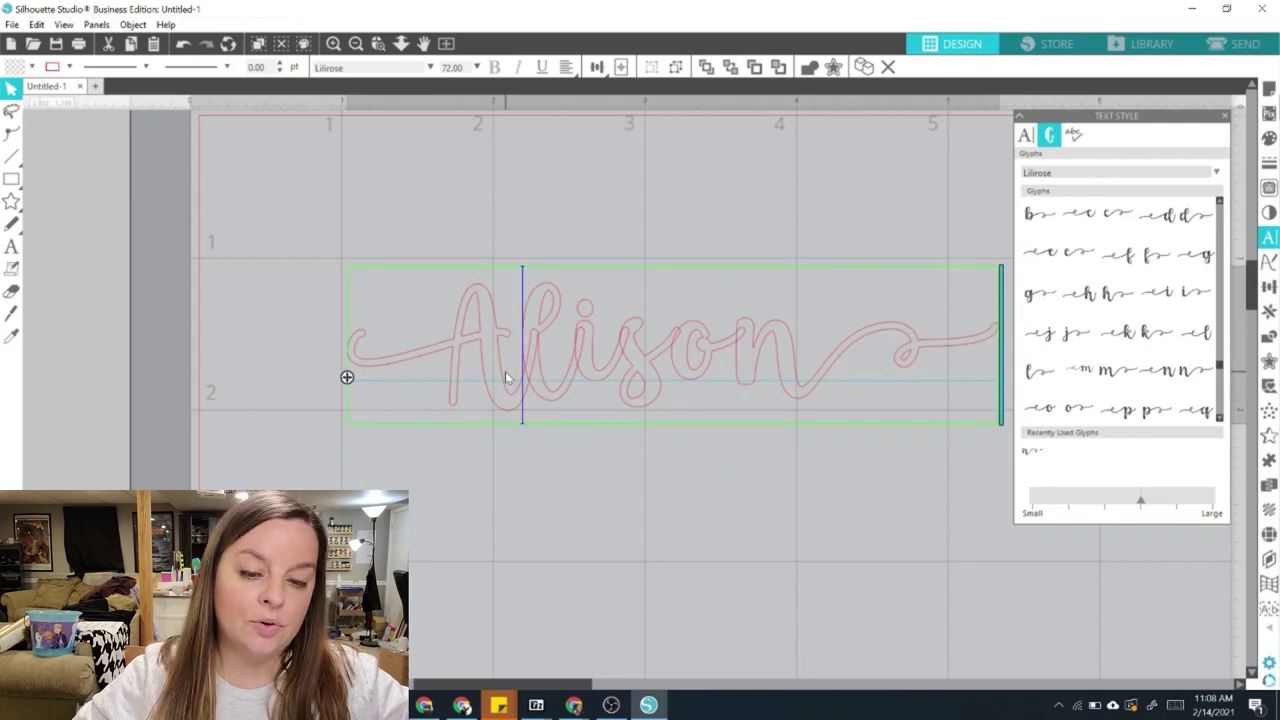
scroll(1108, 343, "up", 1)
scroll(1110, 340, "up", 4)
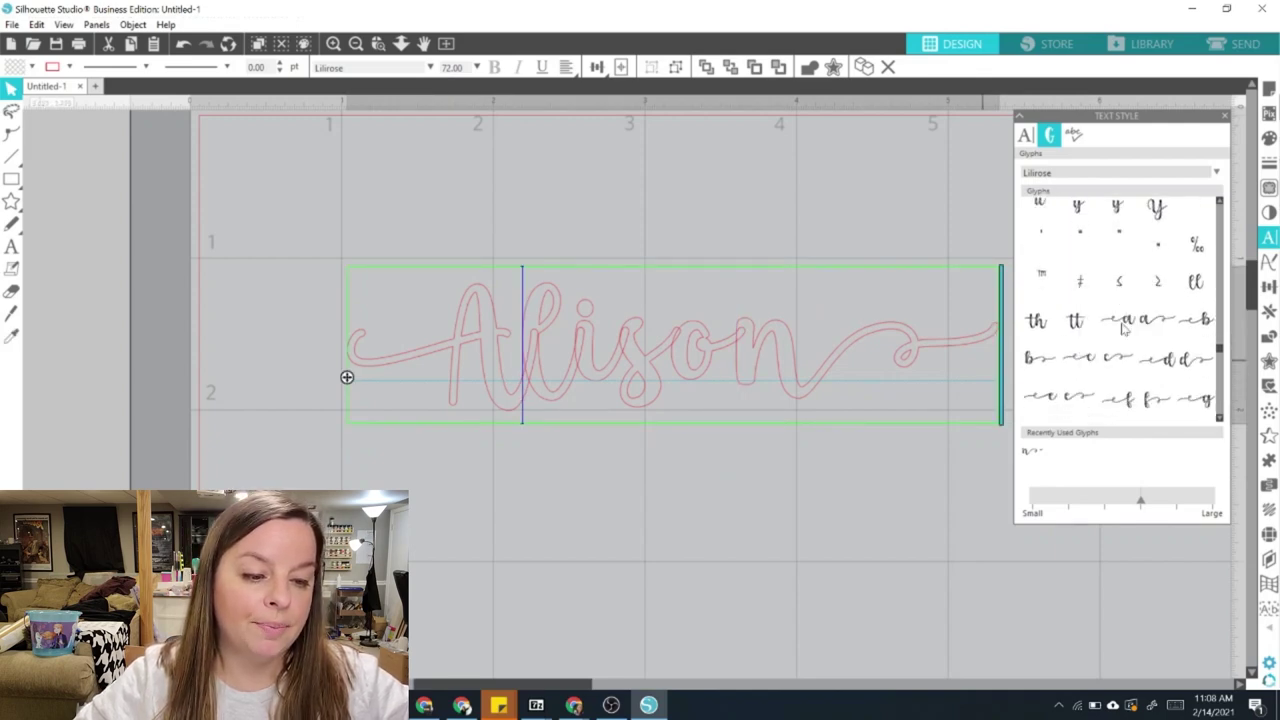
left_click(1124, 328)
left_click(611, 506)
left_click_drag(785, 358, 533, 313)
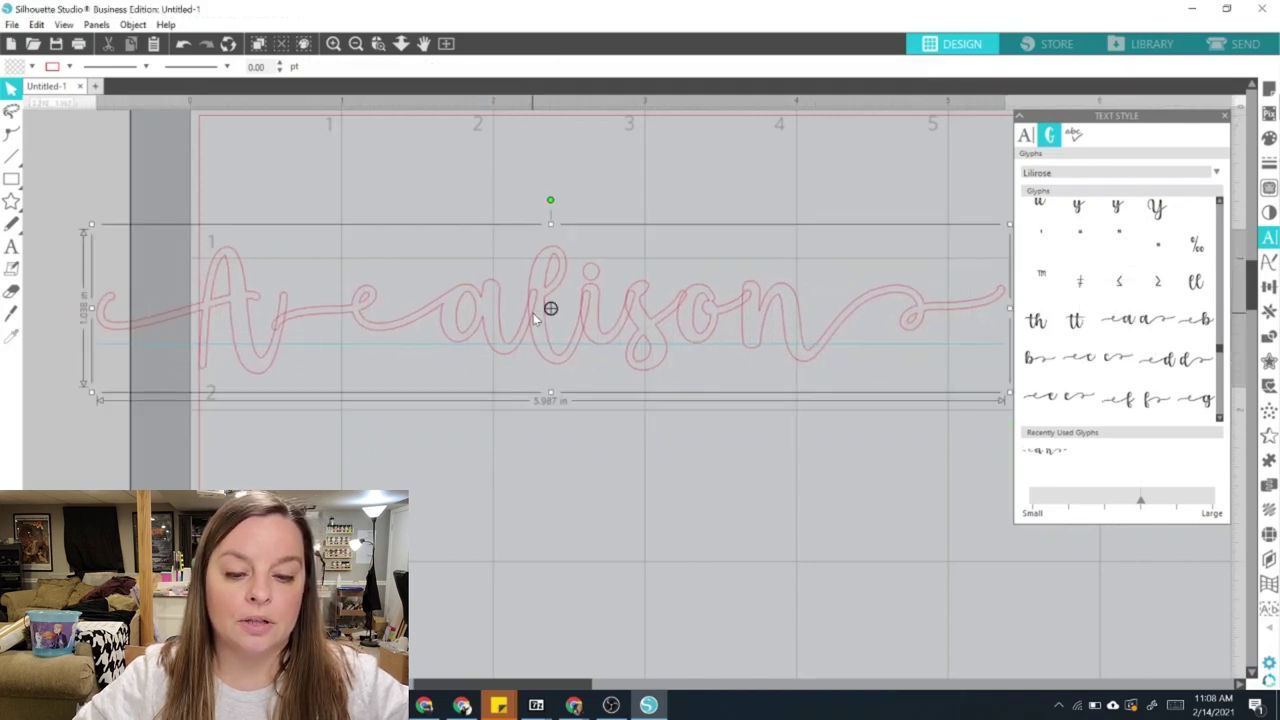
double_click(533, 313)
key("BackSpace")
left_click(523, 412)
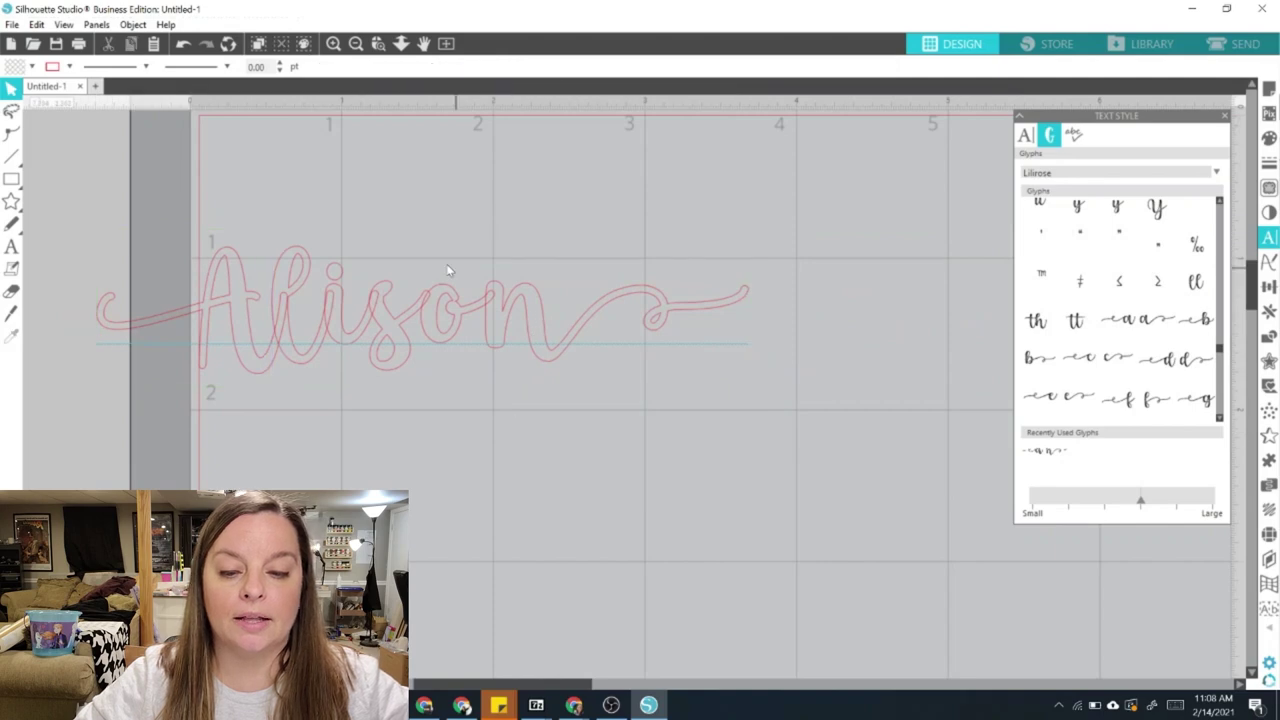
- Move the name right and slightly up so it lies fully inside the page's upper-left area
left_click(504, 345)
left_click_drag(594, 309, 715, 282)
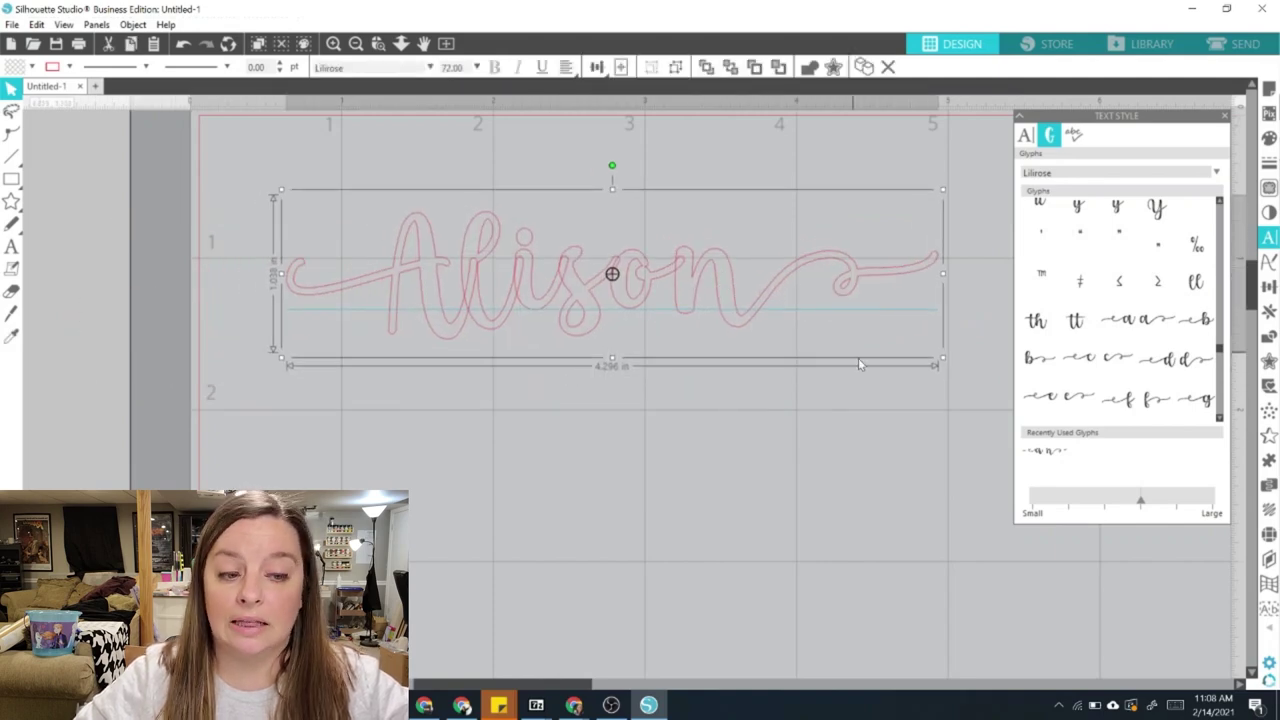
left_click(393, 303)
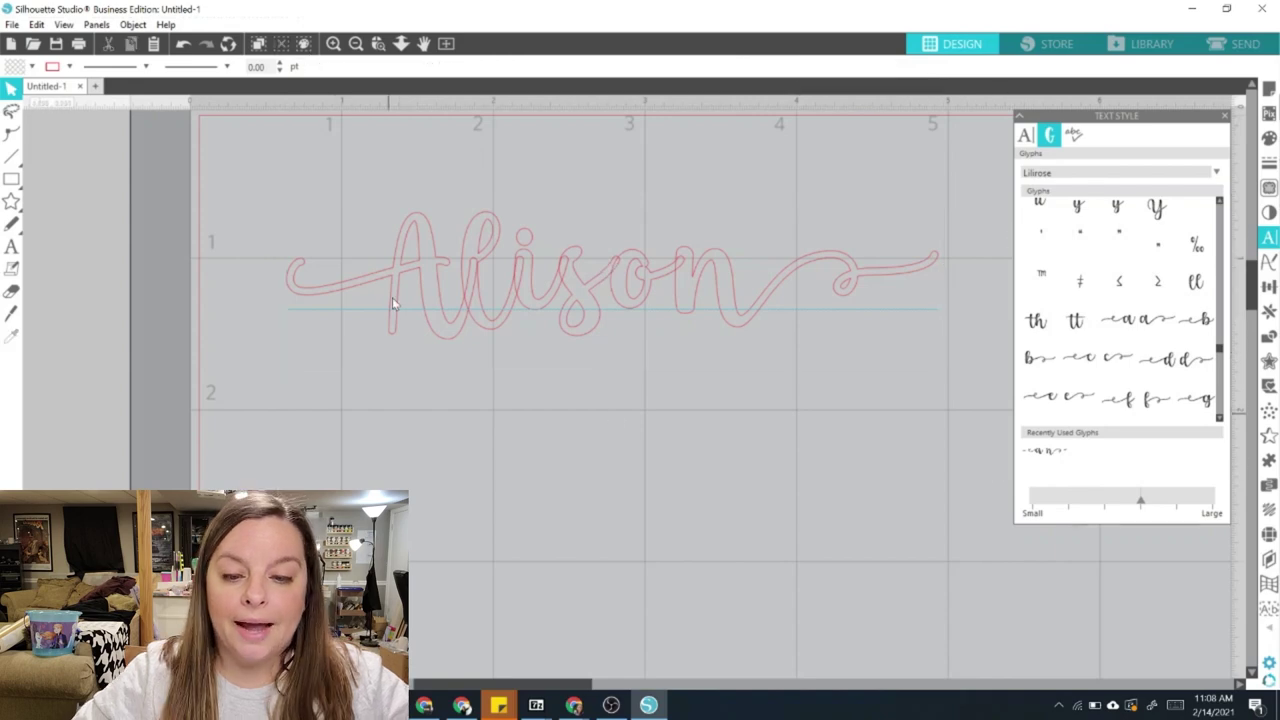
- Scale the name to about 4.45 in wide by 1.075 in high and shift it slightly up and left
left_click(686, 330)
left_click_drag(946, 362, 926, 417)
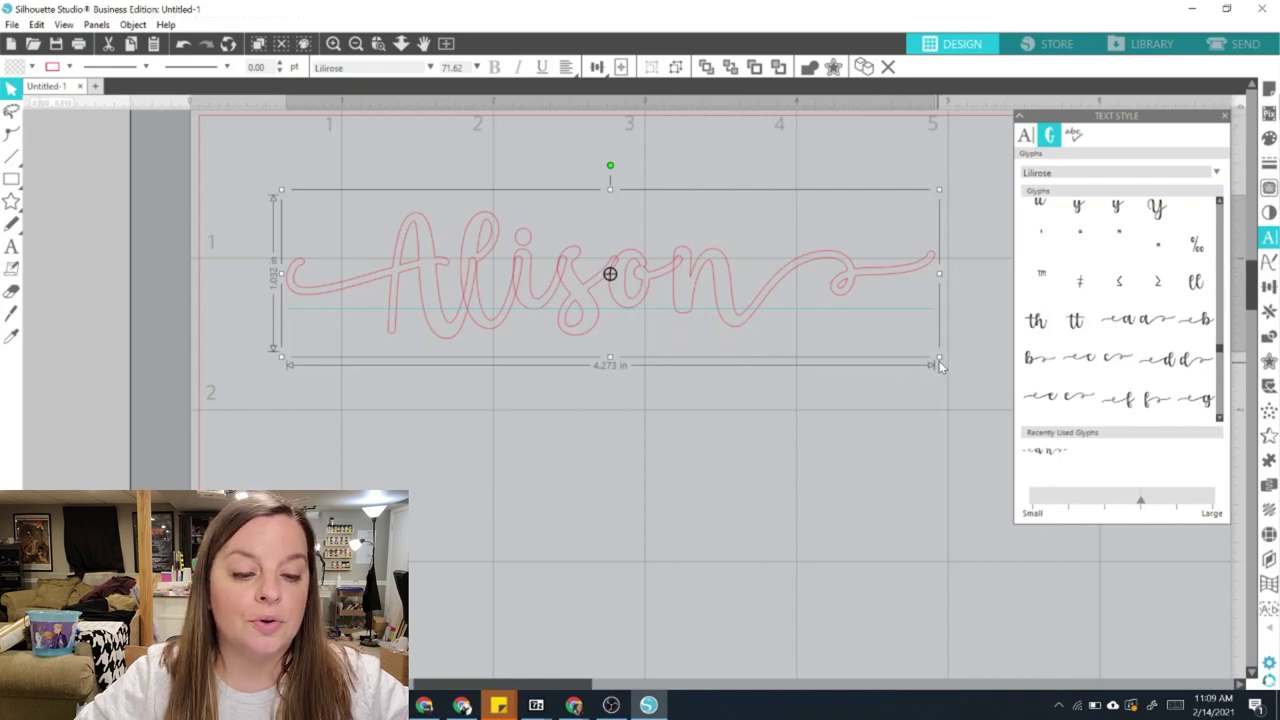
left_click_drag(940, 358, 989, 399)
left_click(723, 314)
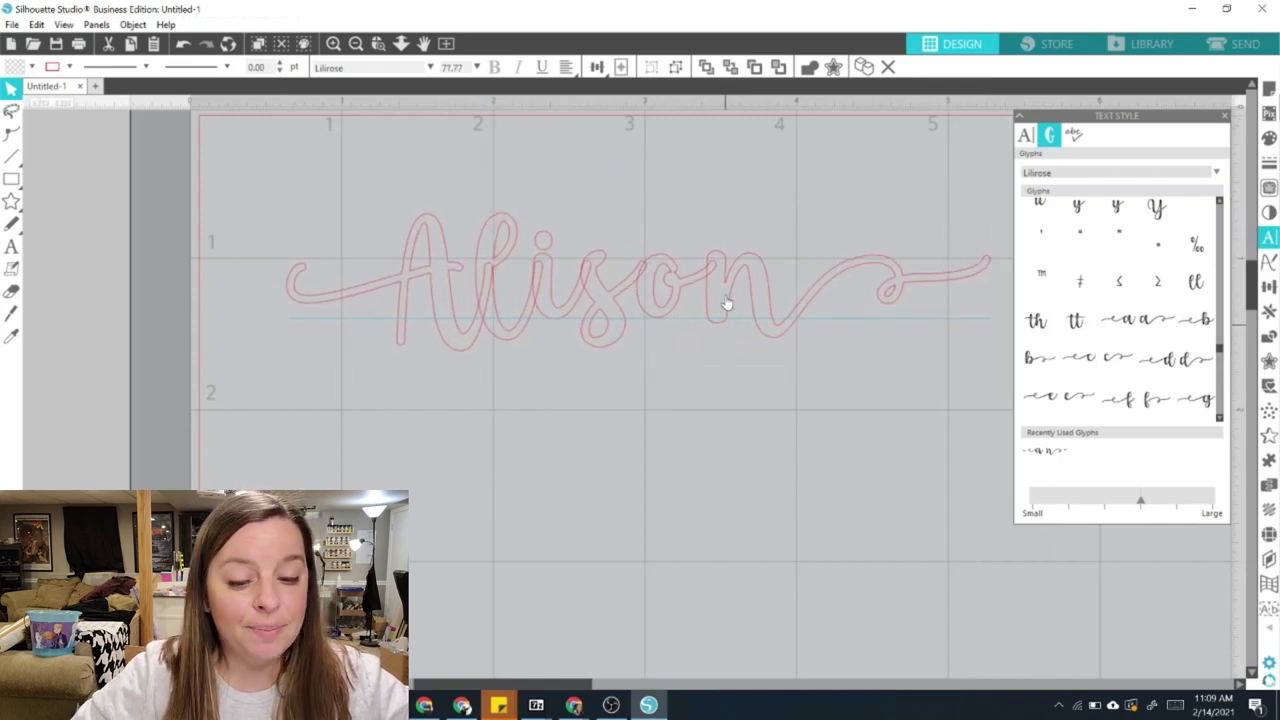
left_click_drag(691, 304, 671, 254)
left_click_drag(940, 340, 917, 320)
left_click(917, 320)
left_click_drag(482, 270, 523, 272)
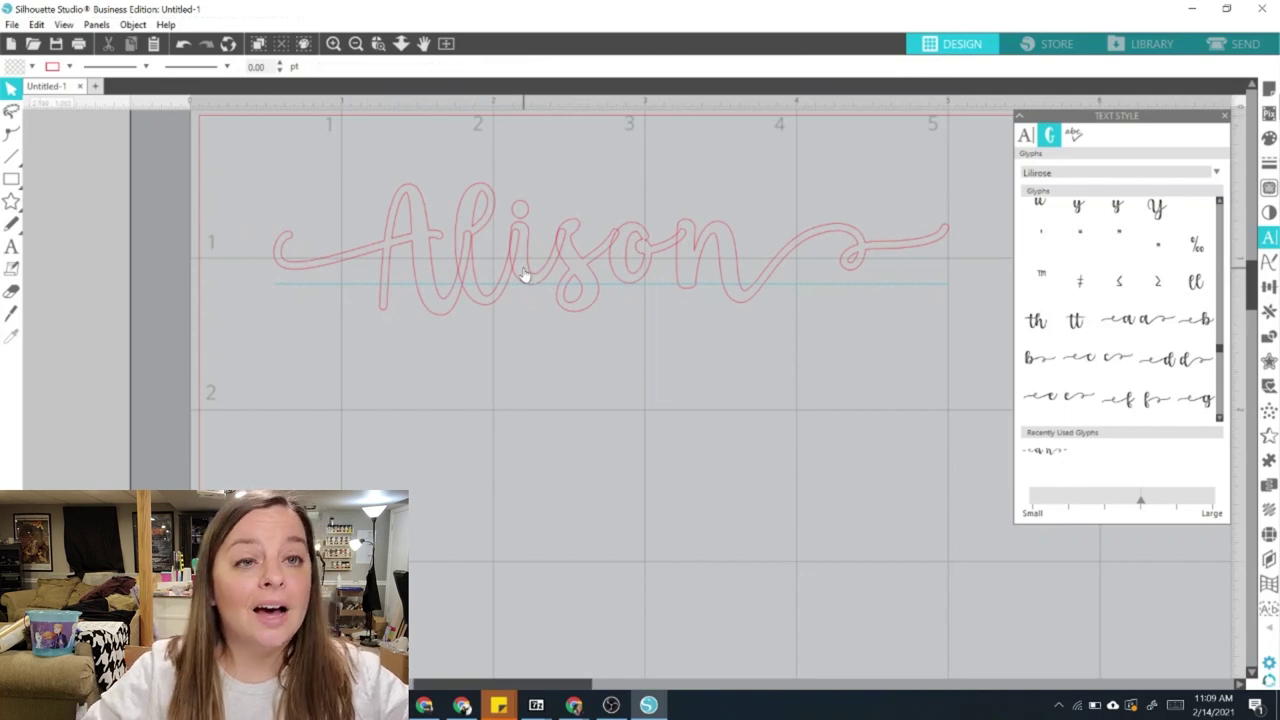
left_click_drag(523, 270, 523, 270)
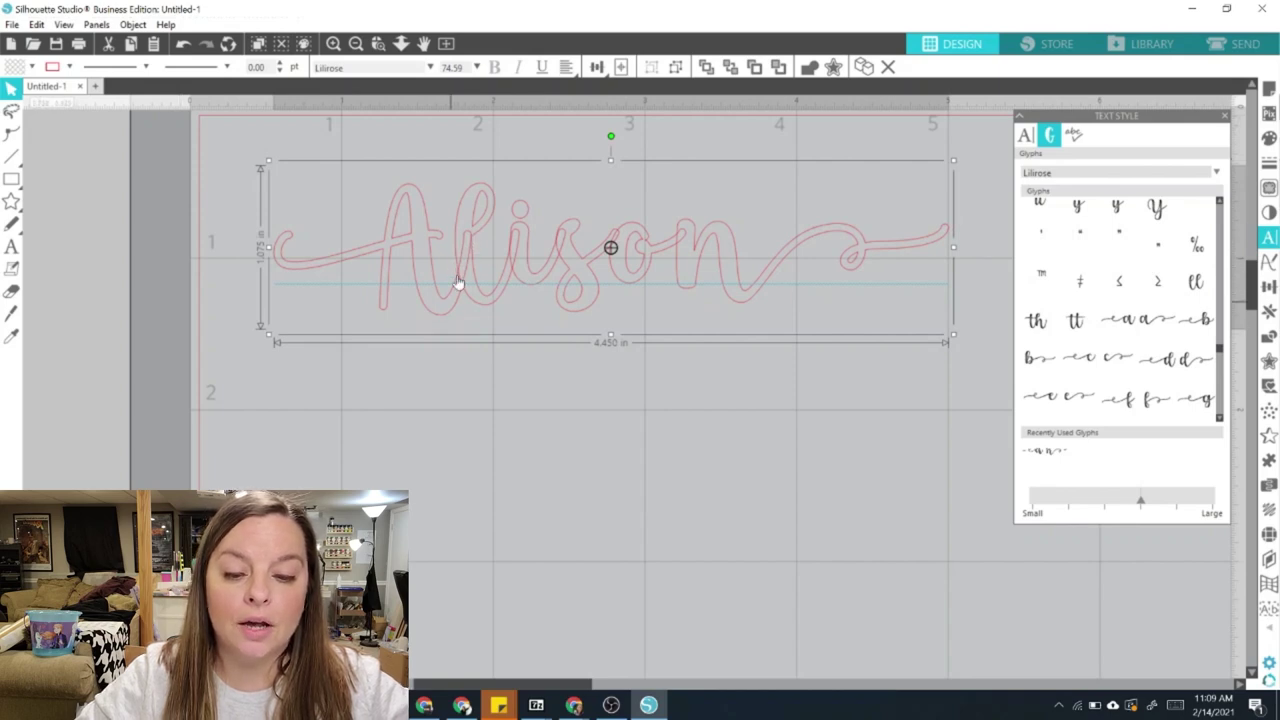
- Examine the overlapping outlines where the name's first letters join
left_click(378, 43)
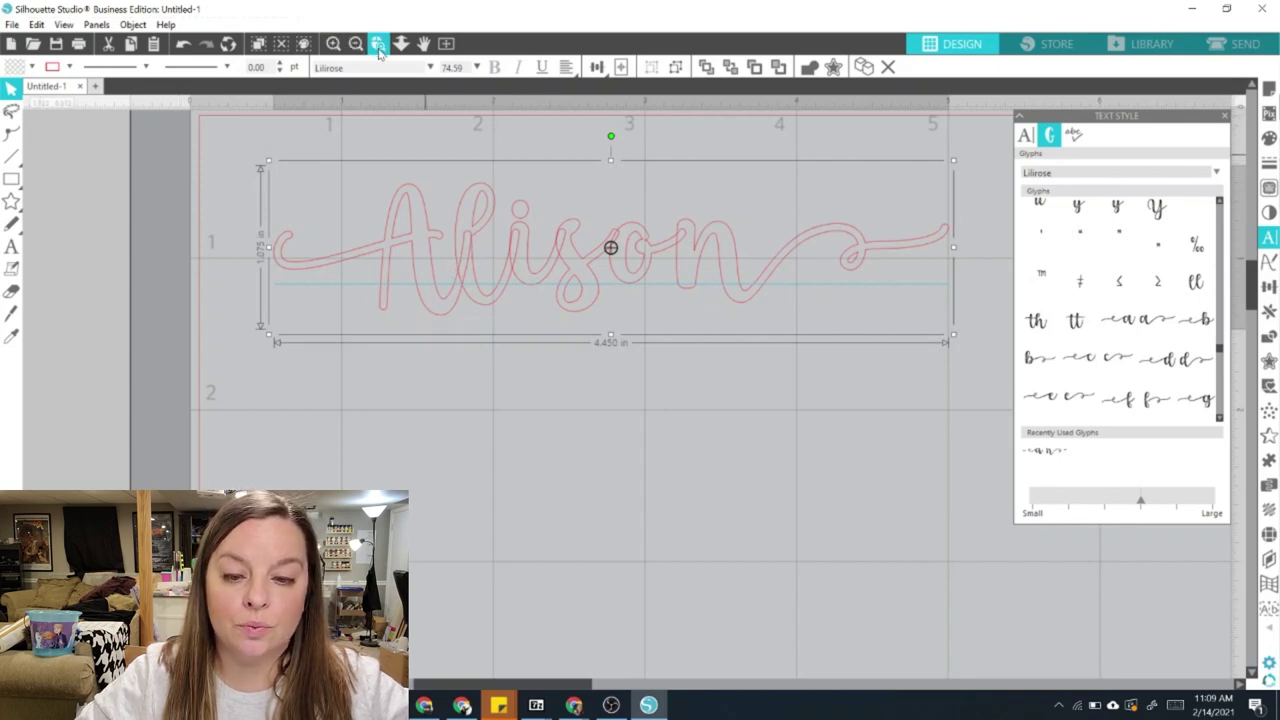
left_click_drag(397, 140, 556, 359)
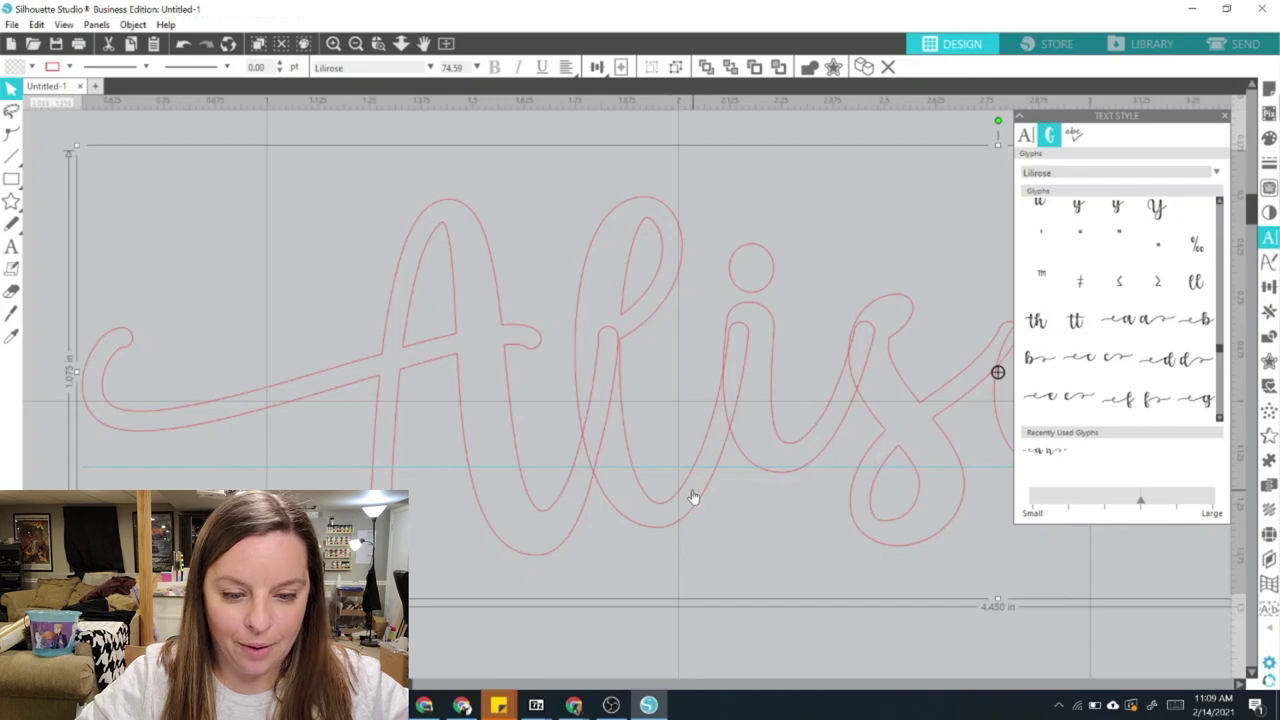
left_click(355, 43)
left_click_drag(600, 358, 503, 313)
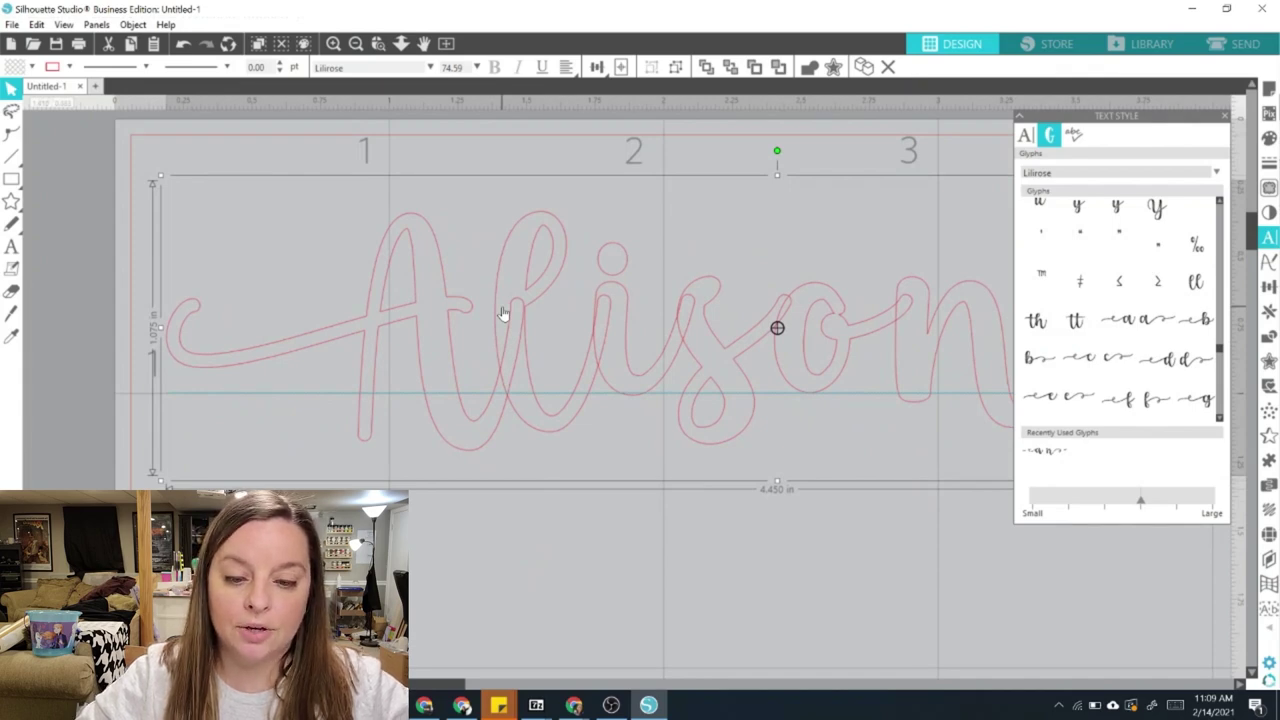
- Weld the overlapping letters of the name into one continuous outline
right_click(503, 313)
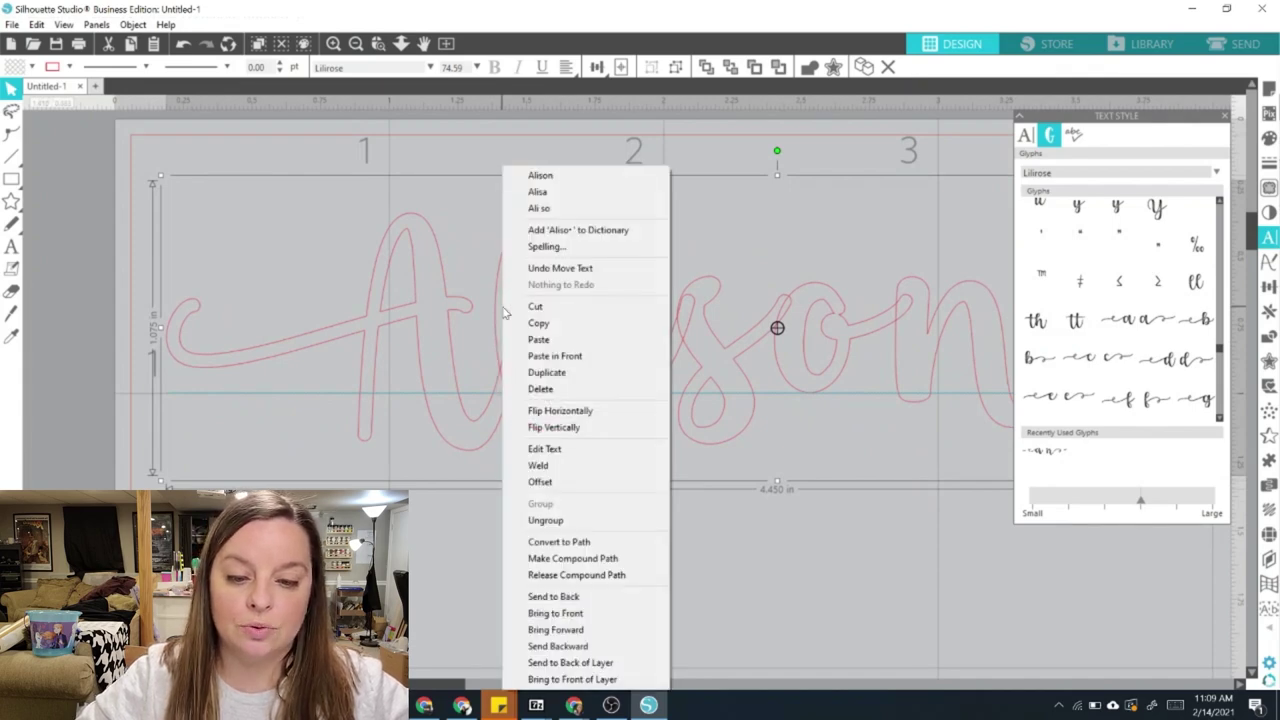
left_click(583, 465)
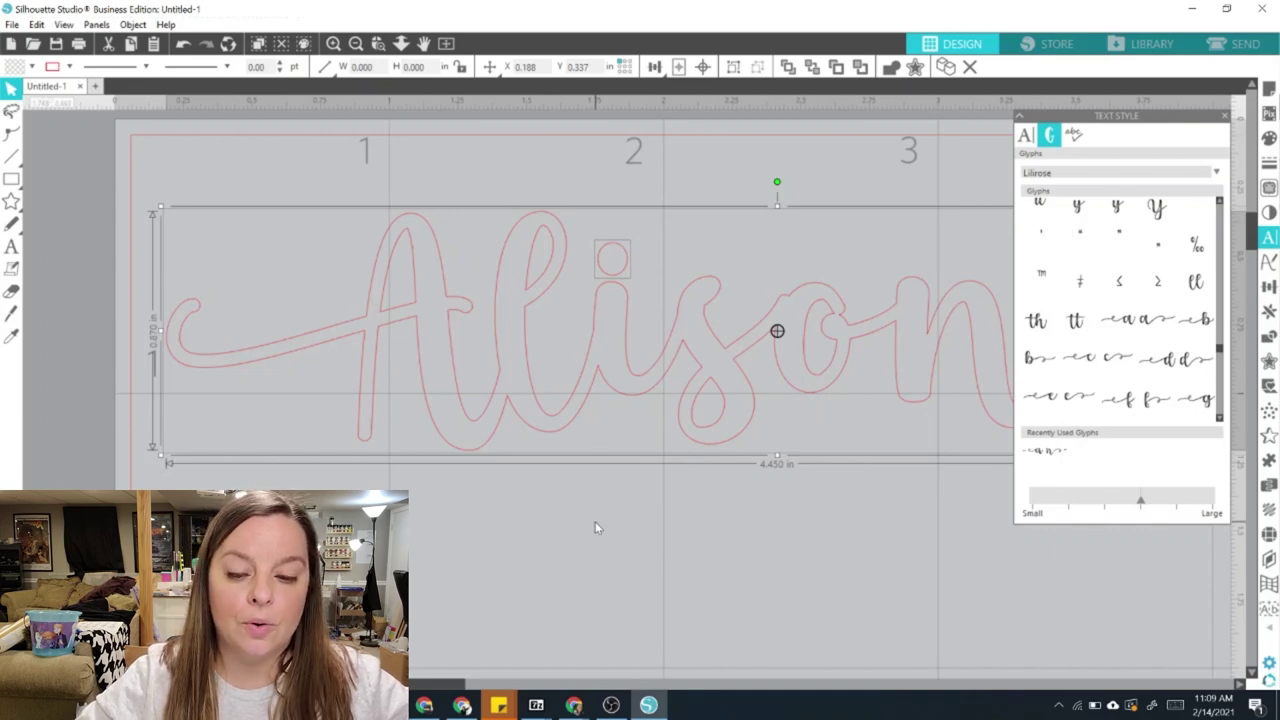
left_click_drag(600, 383, 597, 414)
left_click_drag(492, 496, 638, 229)
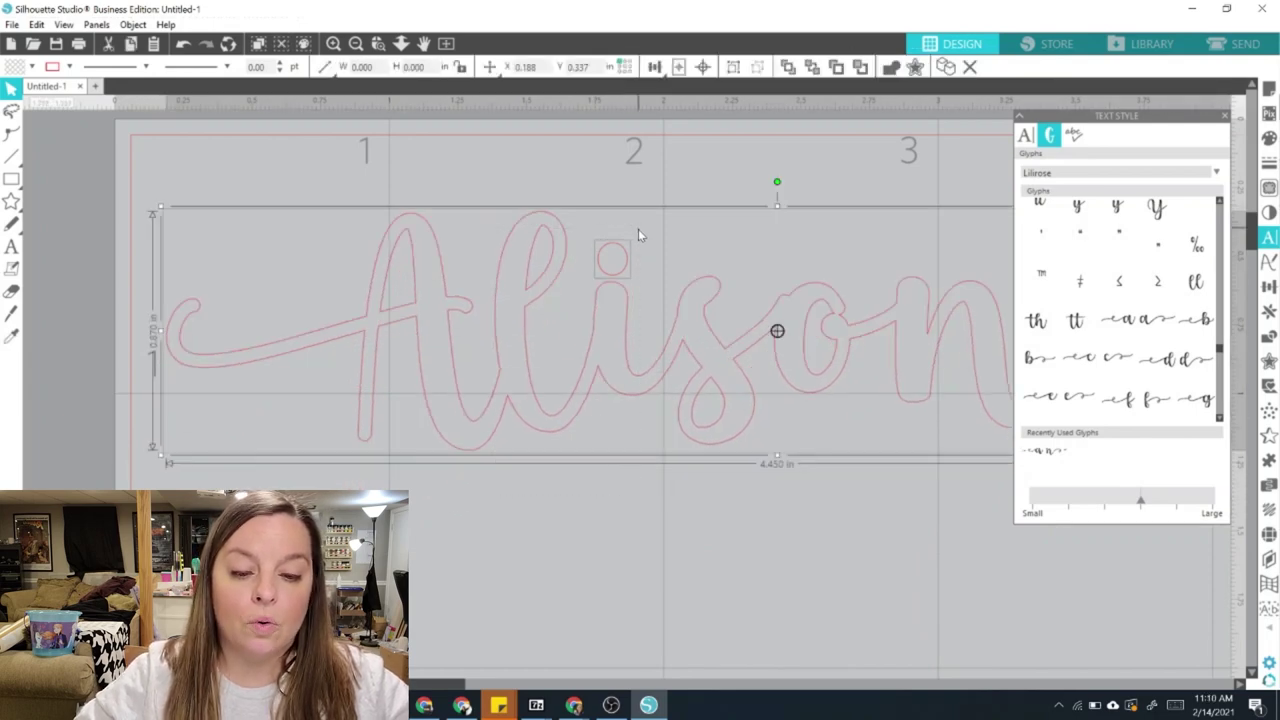
- Group the welded name with the dot of its i and shift it slightly up and left
right_click(571, 356)
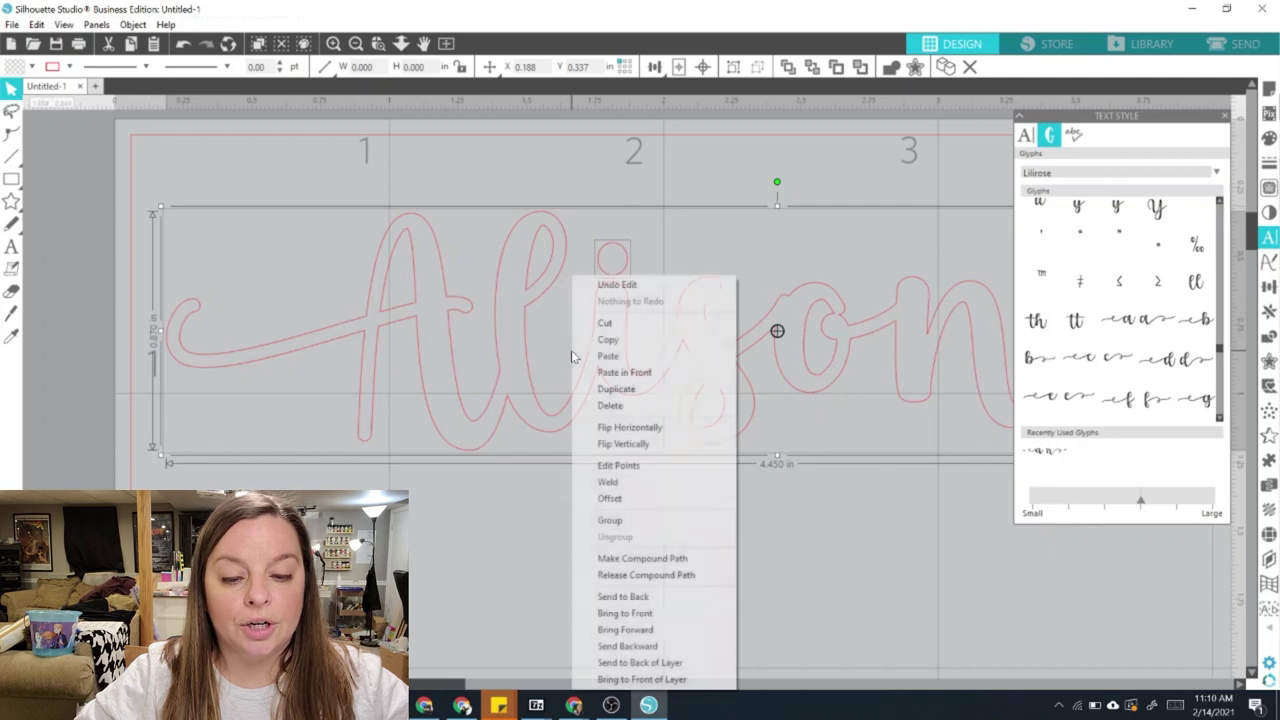
left_click(632, 521)
left_click_drag(689, 417, 768, 303)
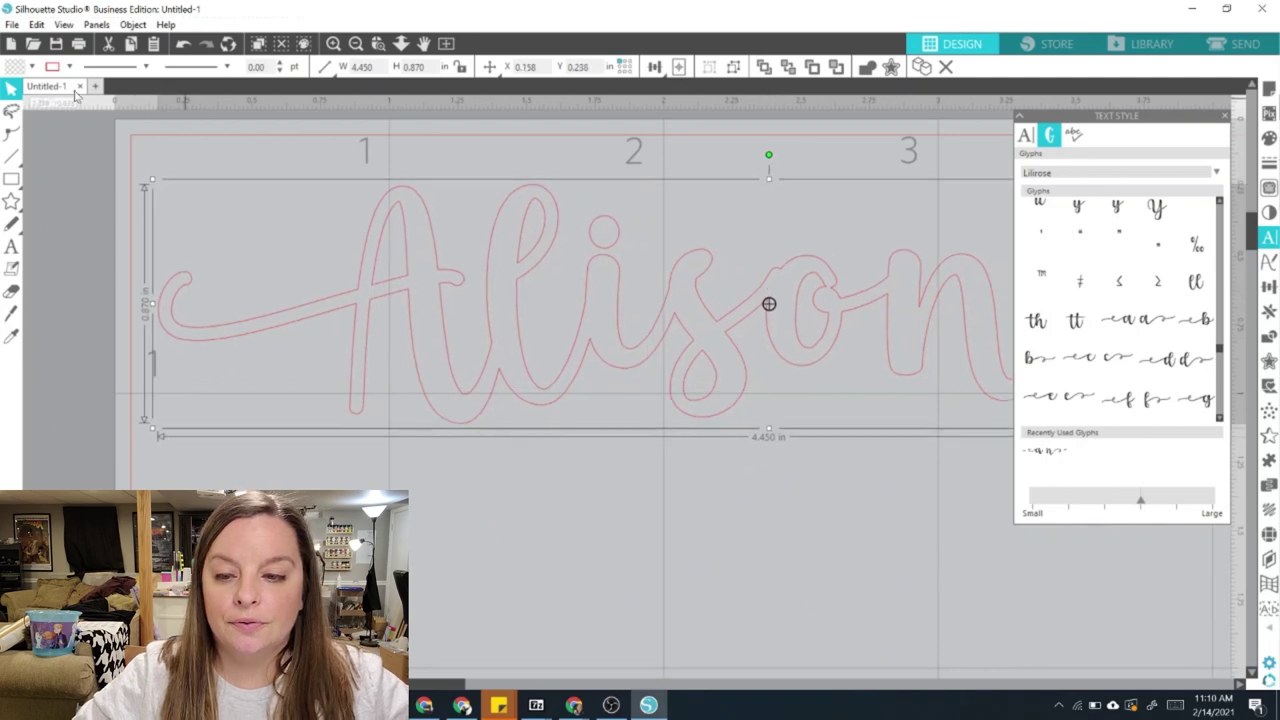
- Scale the grouped name to about 3.57 in wide by 0.7 in high and shift it left
left_click(31, 66)
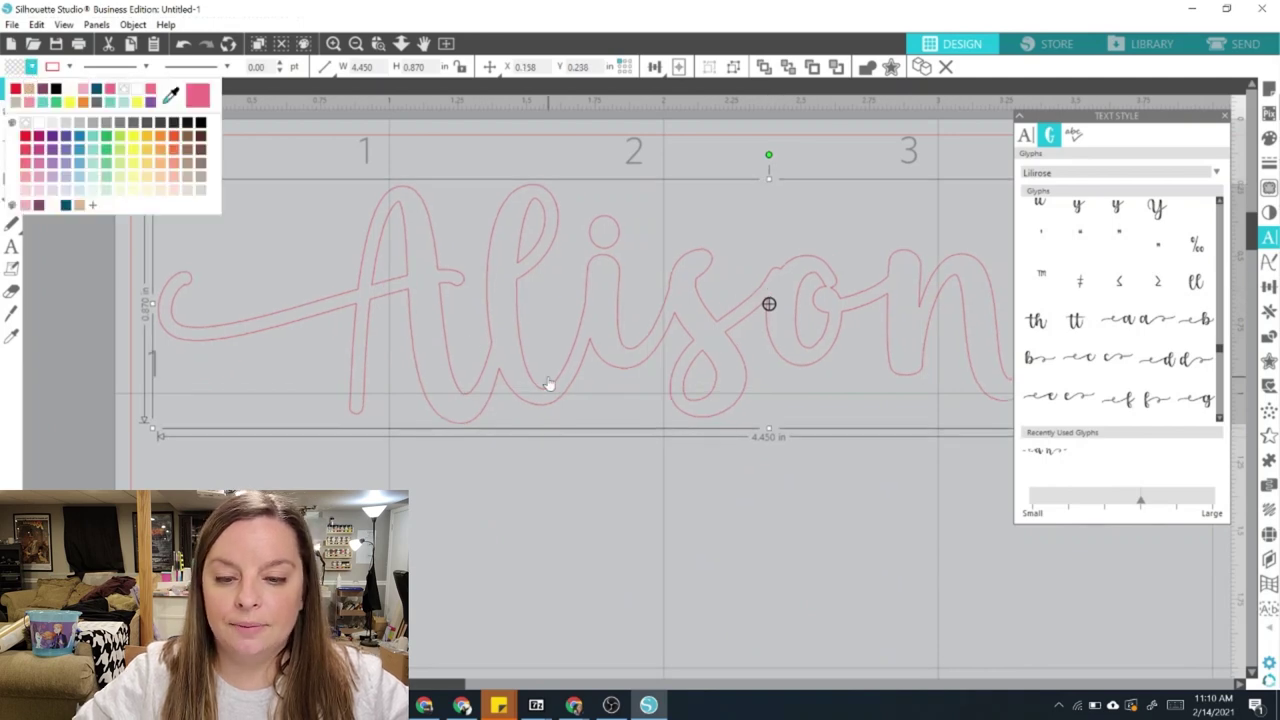
left_click_drag(156, 182, 390, 229)
left_click_drag(574, 290, 491, 309)
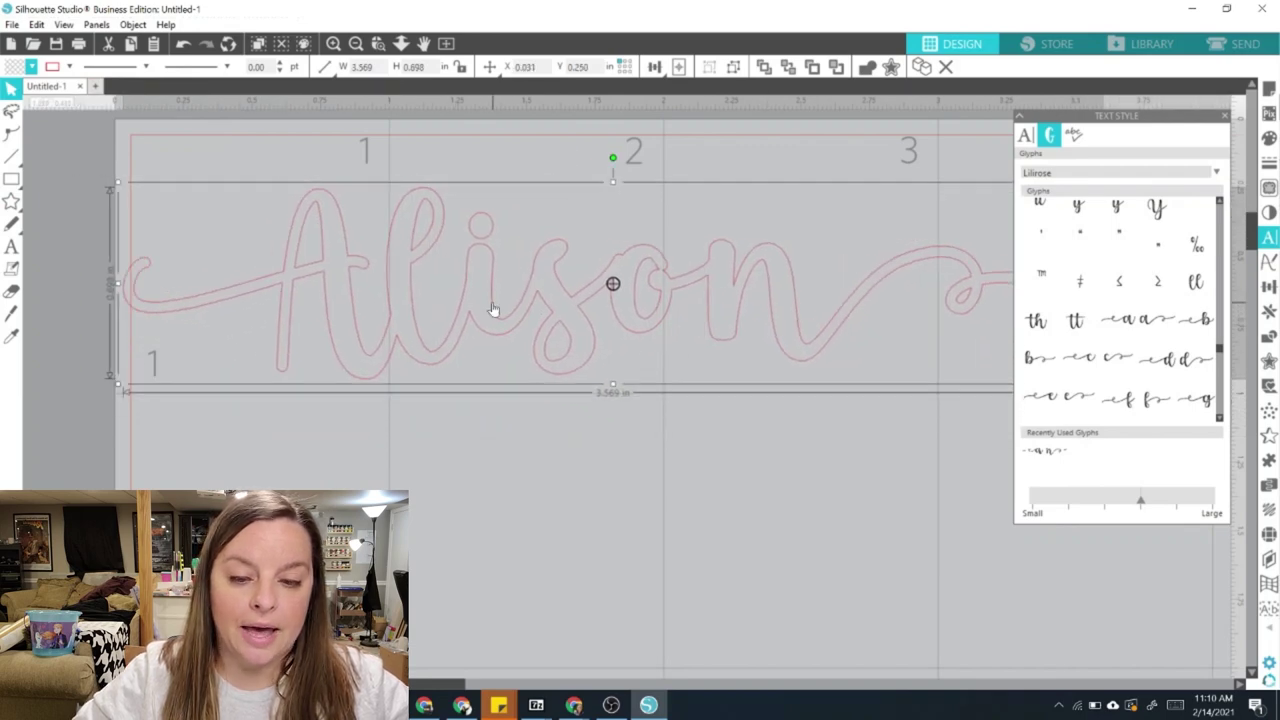
left_click(357, 44)
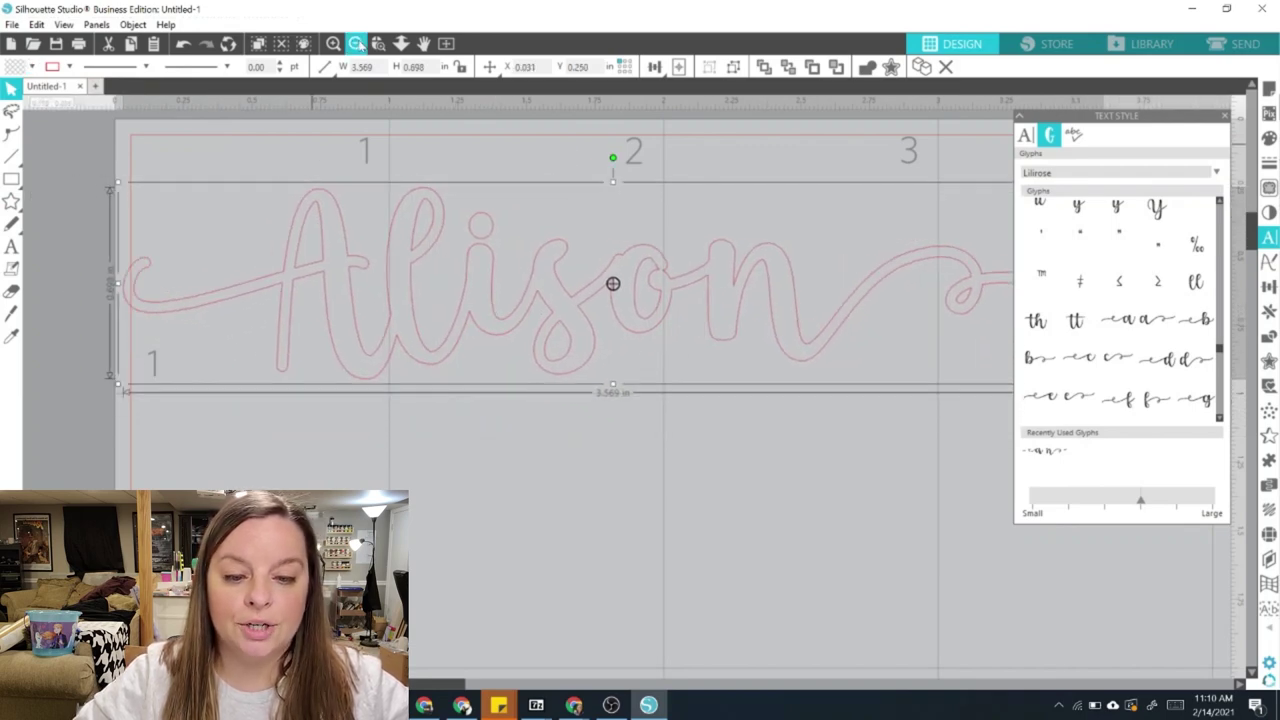
left_click(563, 434)
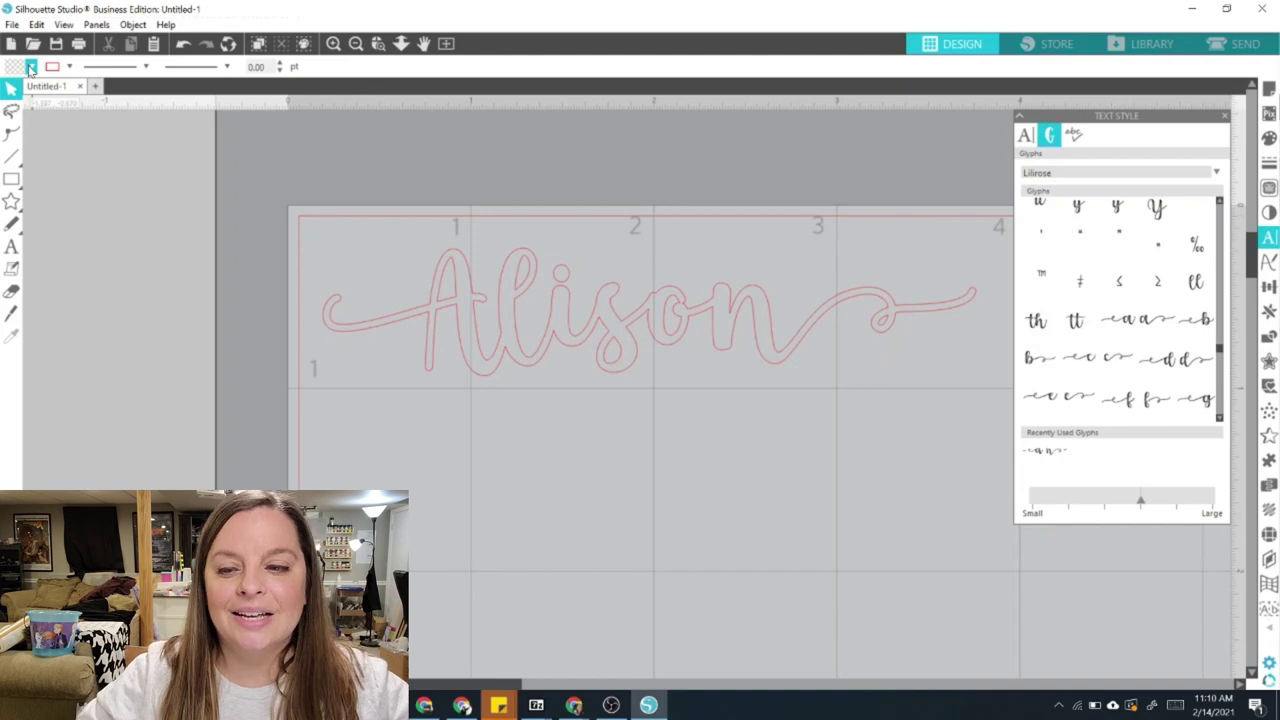
- Fill the name with turquoise
left_click(31, 67)
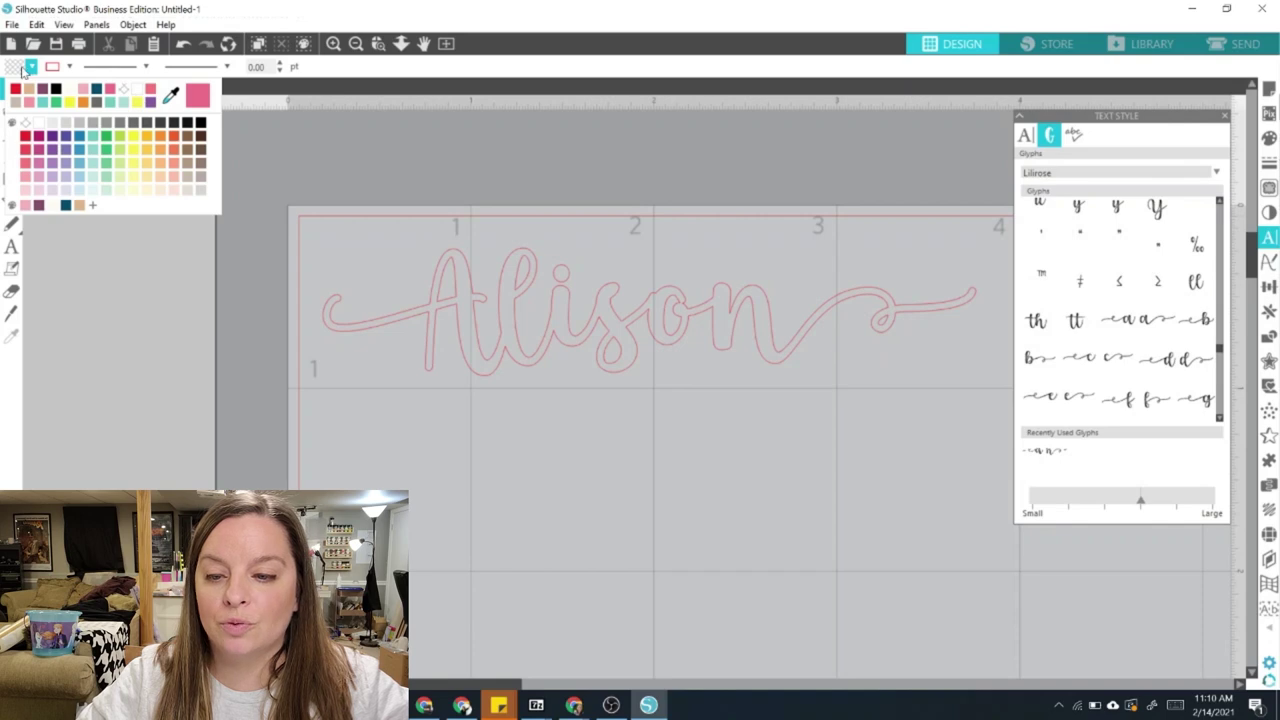
left_click(43, 103)
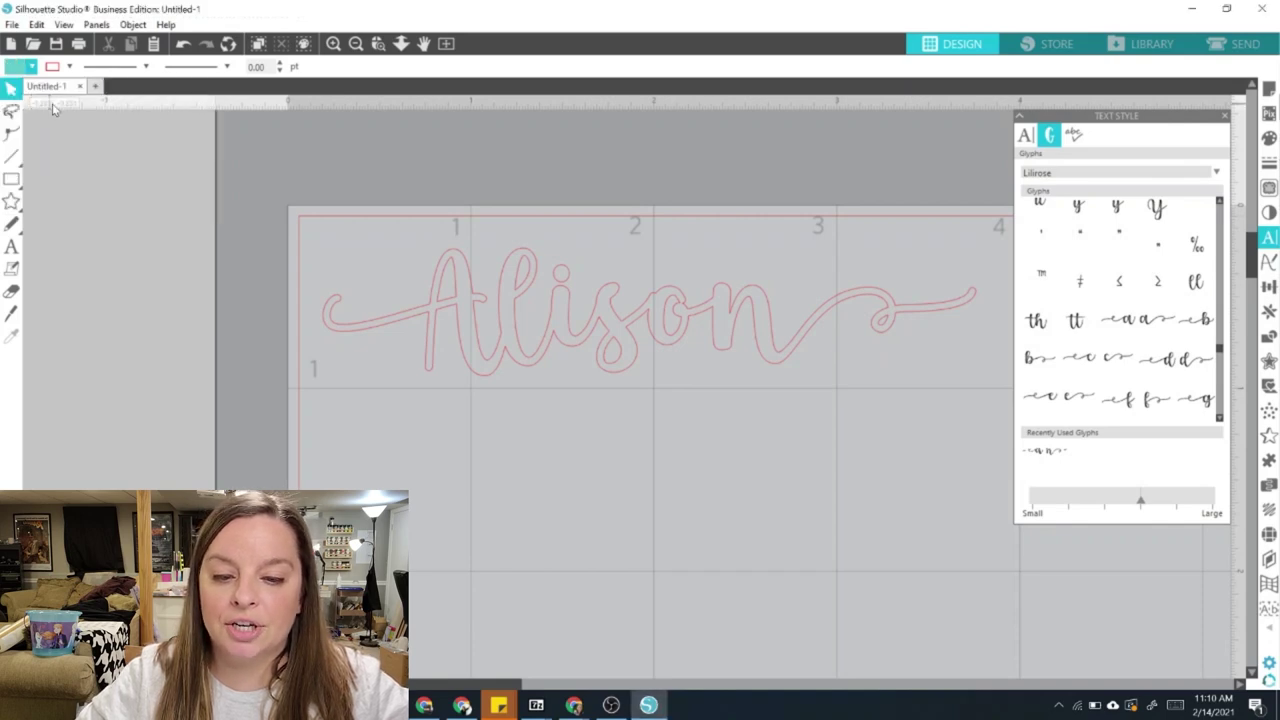
left_click(429, 320)
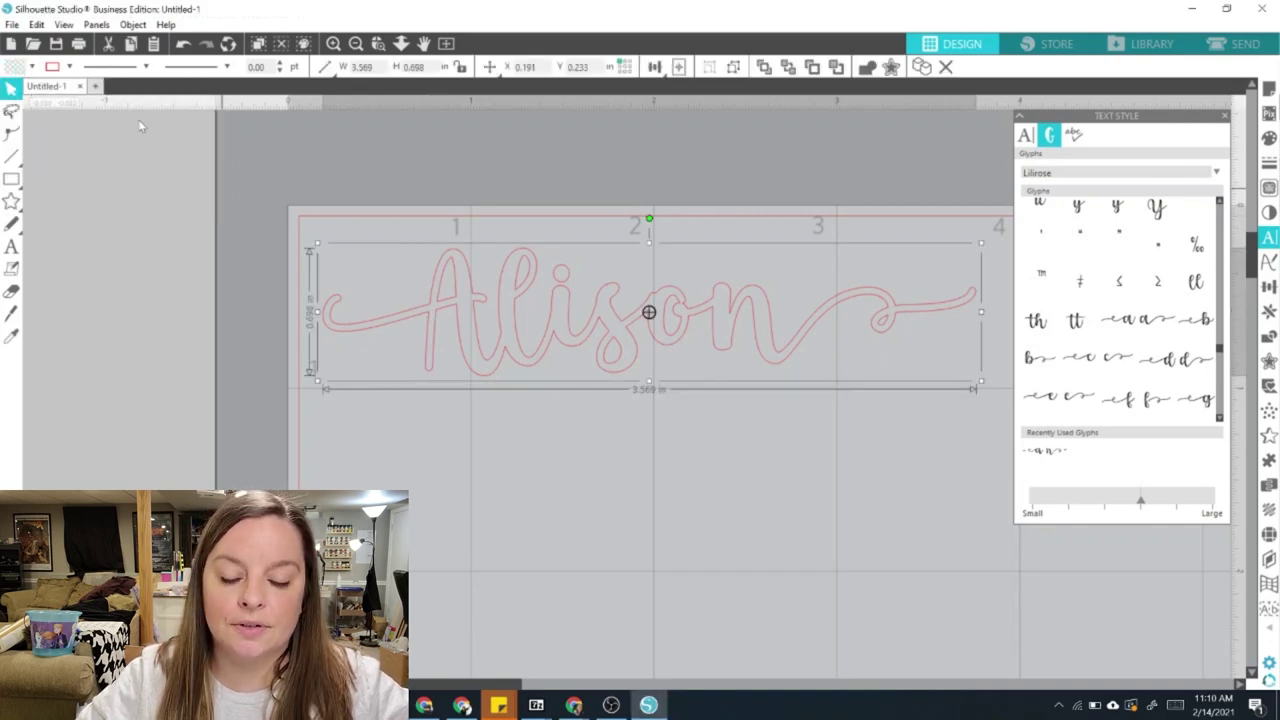
left_click(31, 66)
left_click(18, 92)
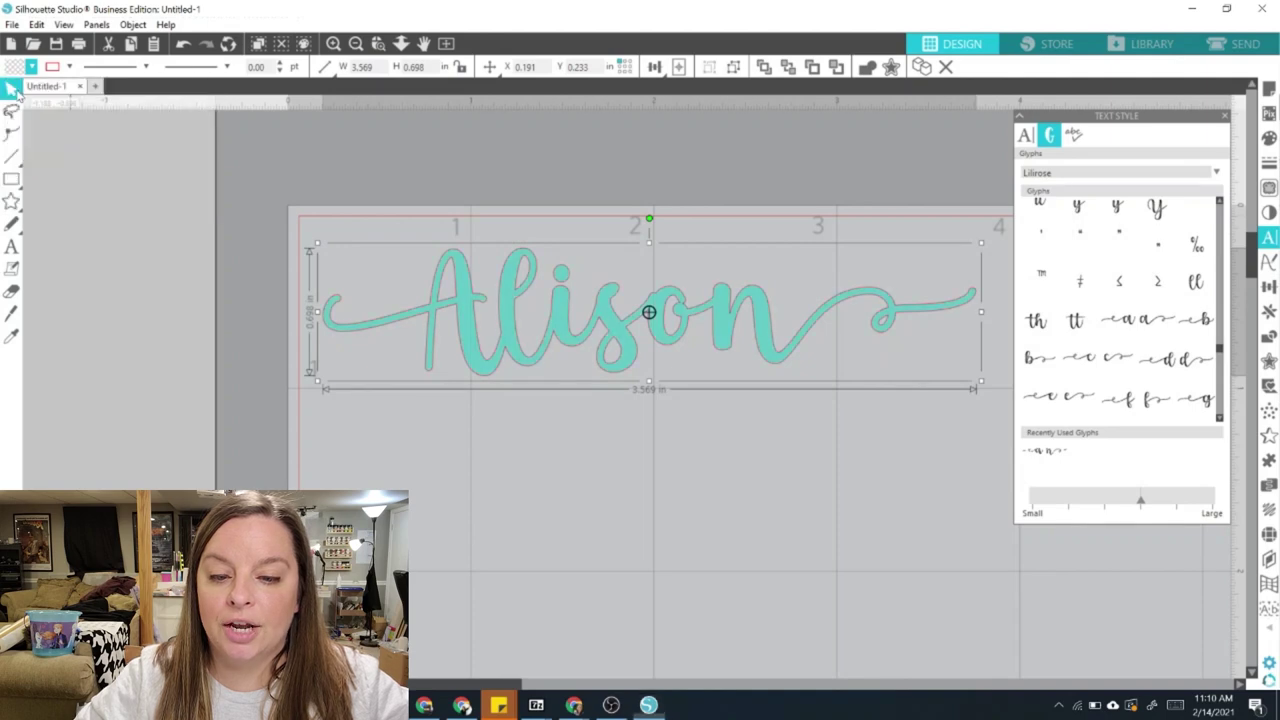
left_click(593, 422)
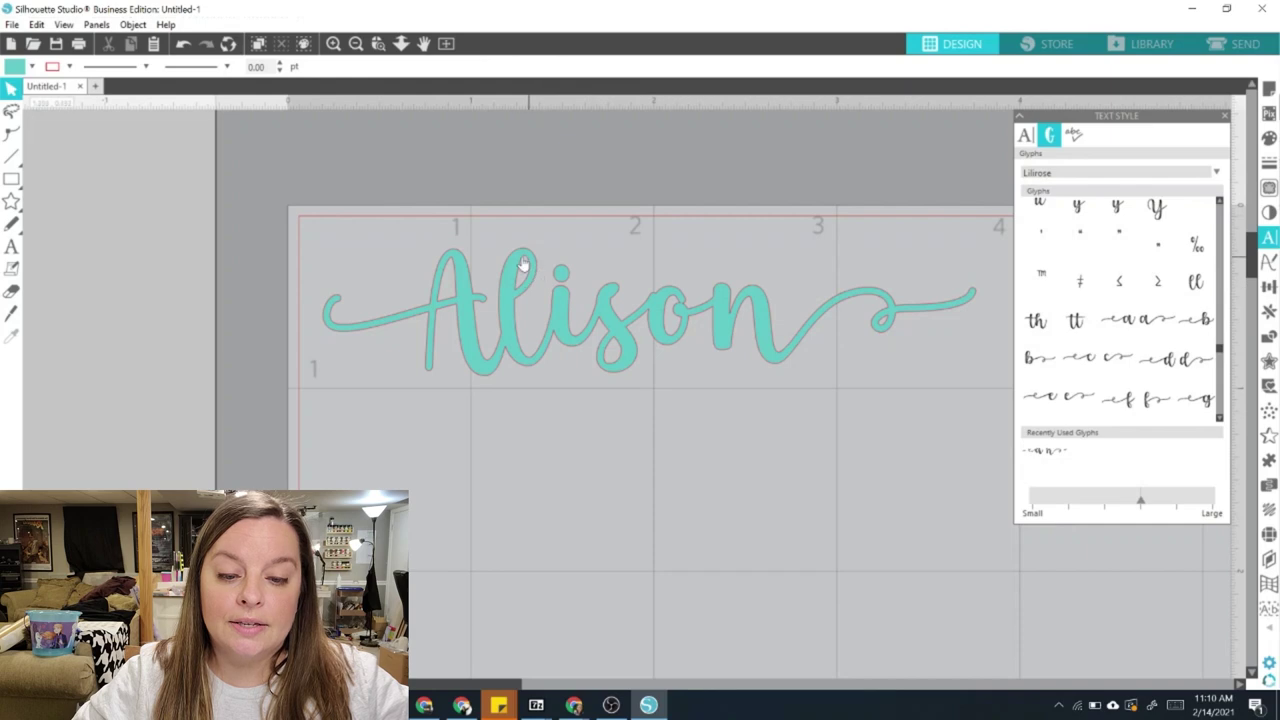
- Move the turquoise name slightly right and down within the page
left_click(466, 290)
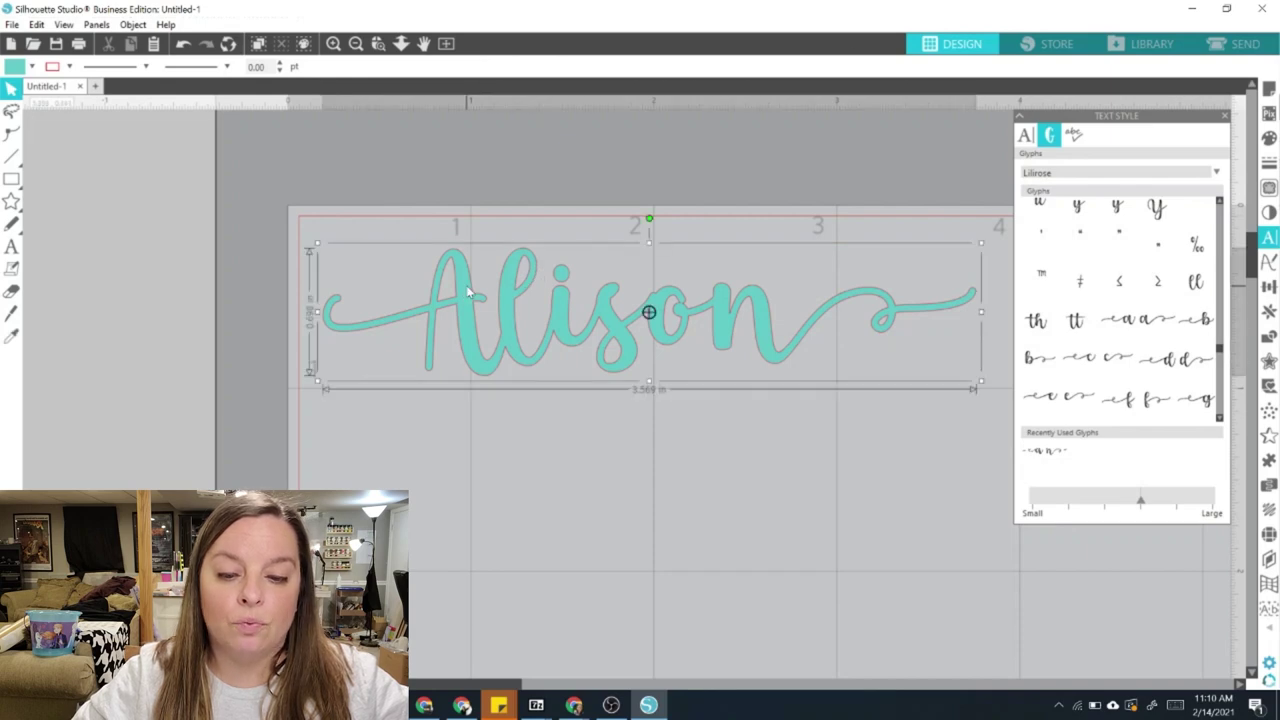
left_click(68, 67)
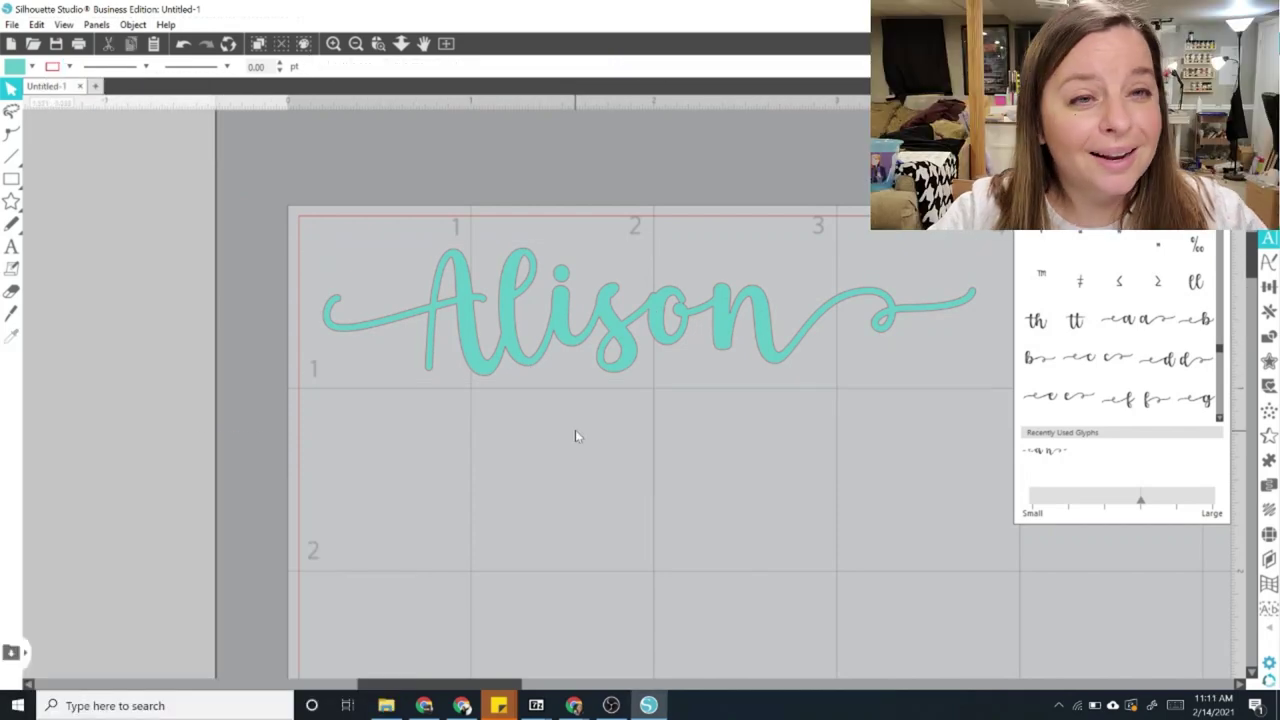
left_click(592, 352)
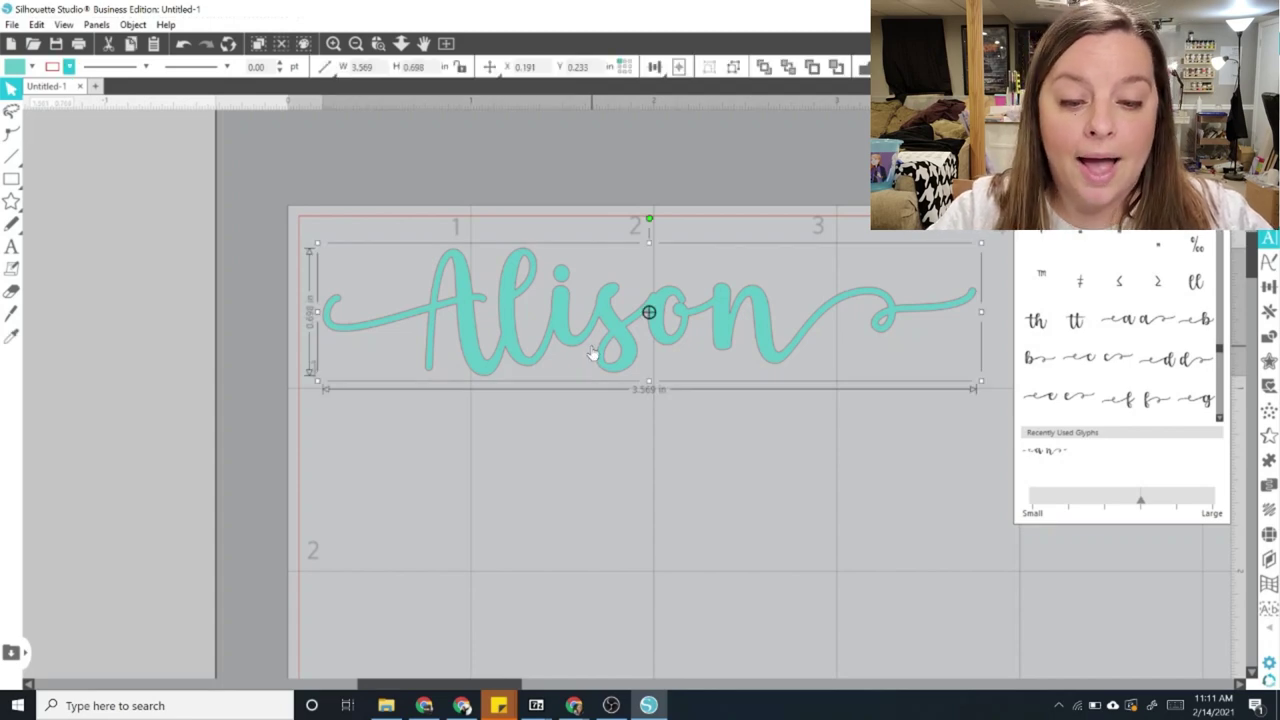
left_click_drag(592, 352, 592, 340)
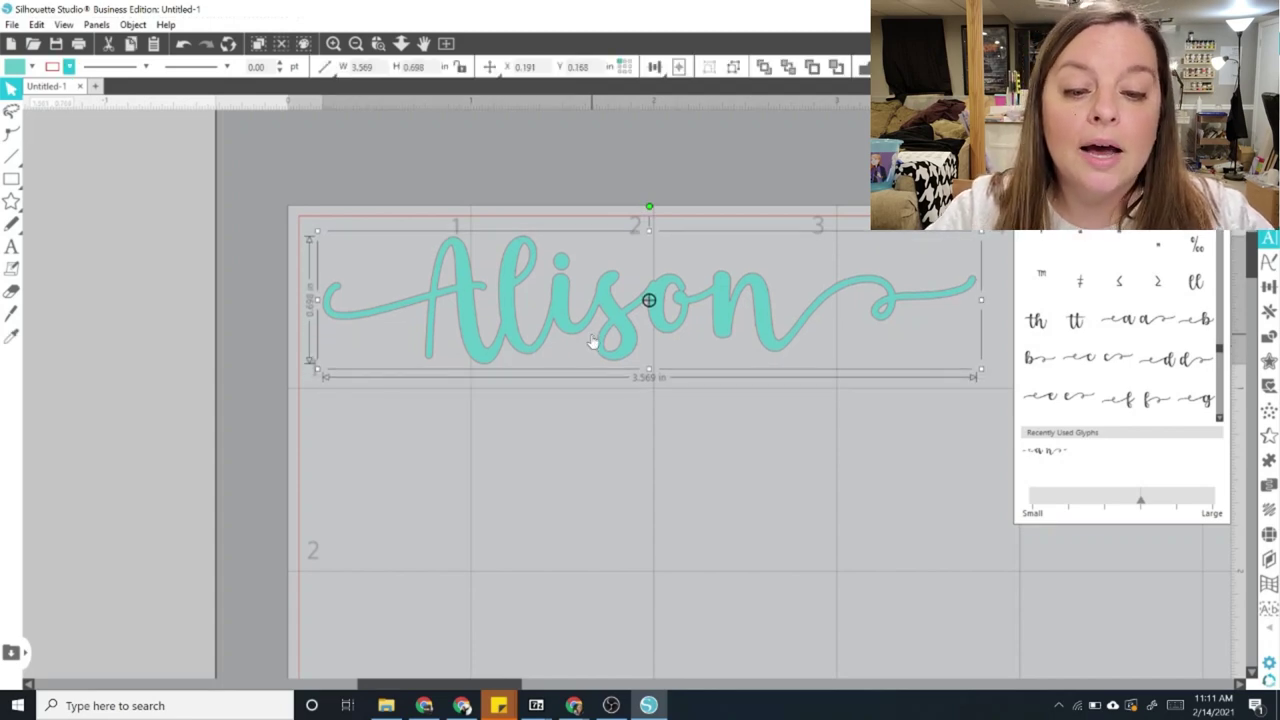
left_click(703, 432)
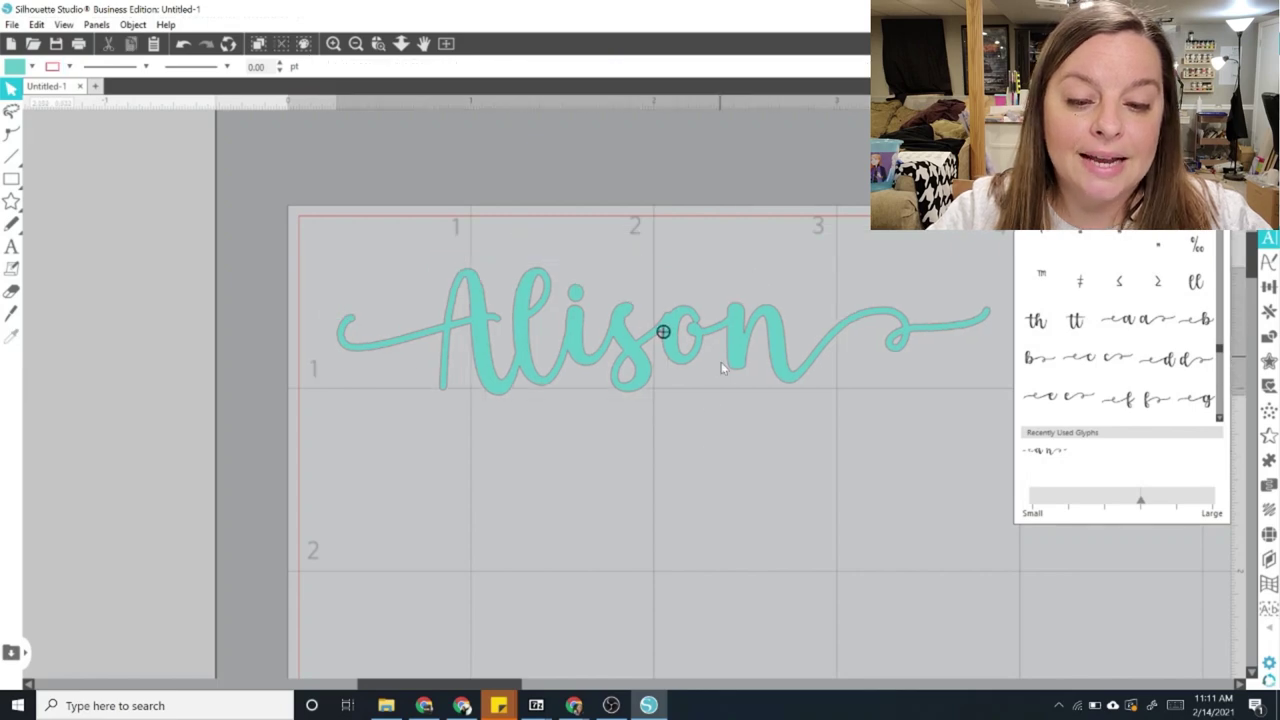
- Scale the name up to about 5.33 in wide by 1.04 in high
left_click(358, 48)
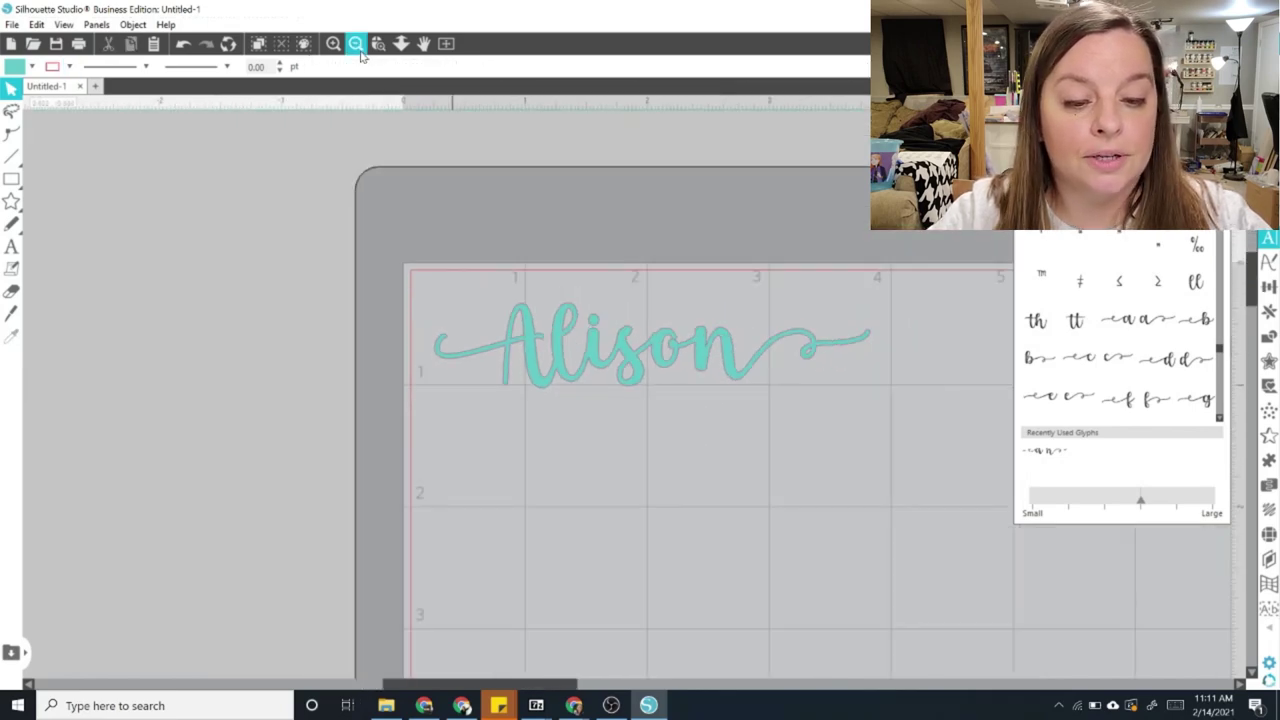
left_click(358, 48)
left_click(636, 359)
left_click(648, 545)
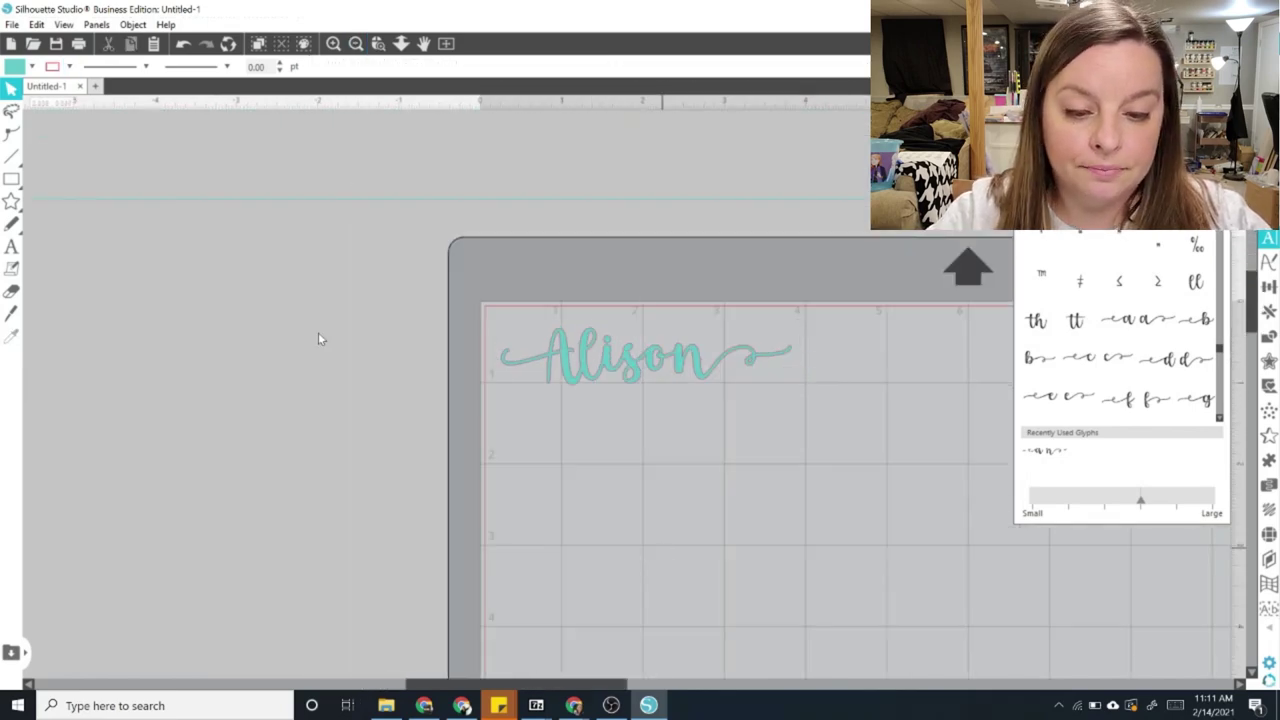
left_click(12, 24)
left_click(623, 271)
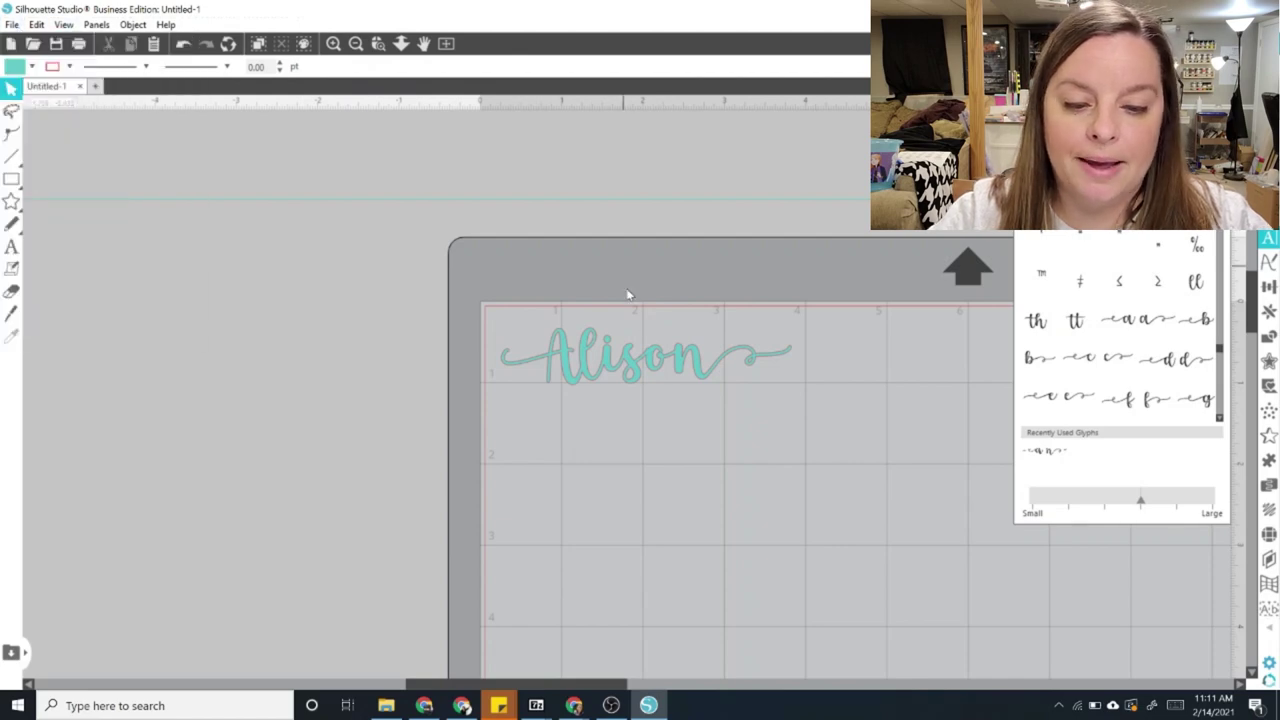
left_click(640, 355)
left_click(802, 398)
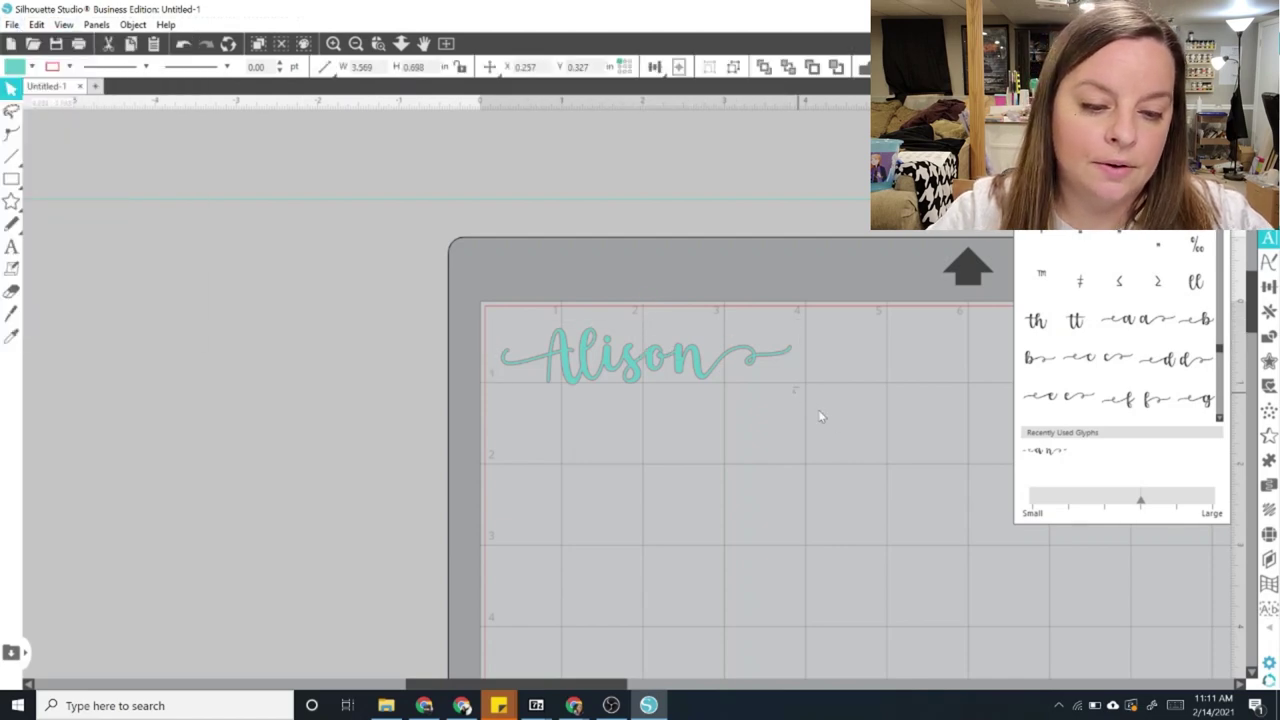
left_click(782, 376)
left_click_drag(796, 388, 923, 510)
left_click(924, 513)
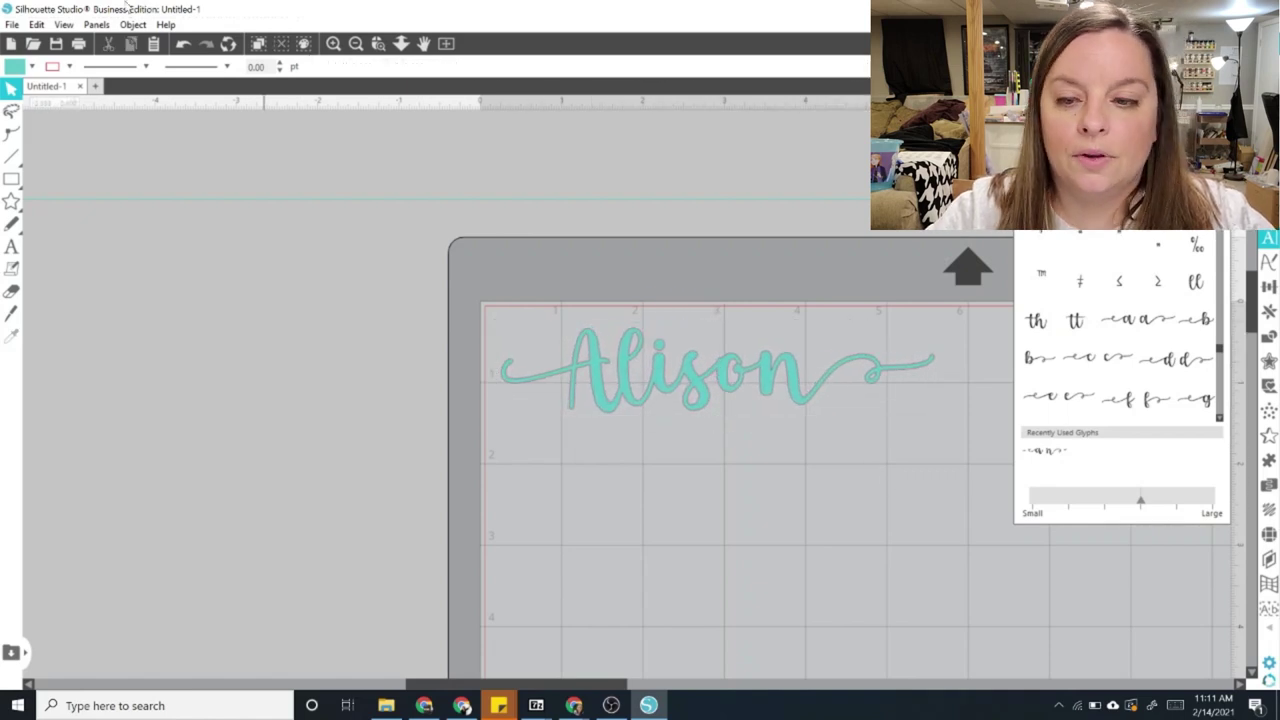
- Save the design to the hard drive in the Cut Files folder as Silhouette Studio V3, with the designed name as file name
left_click(12, 24)
mouse_move(60, 162)
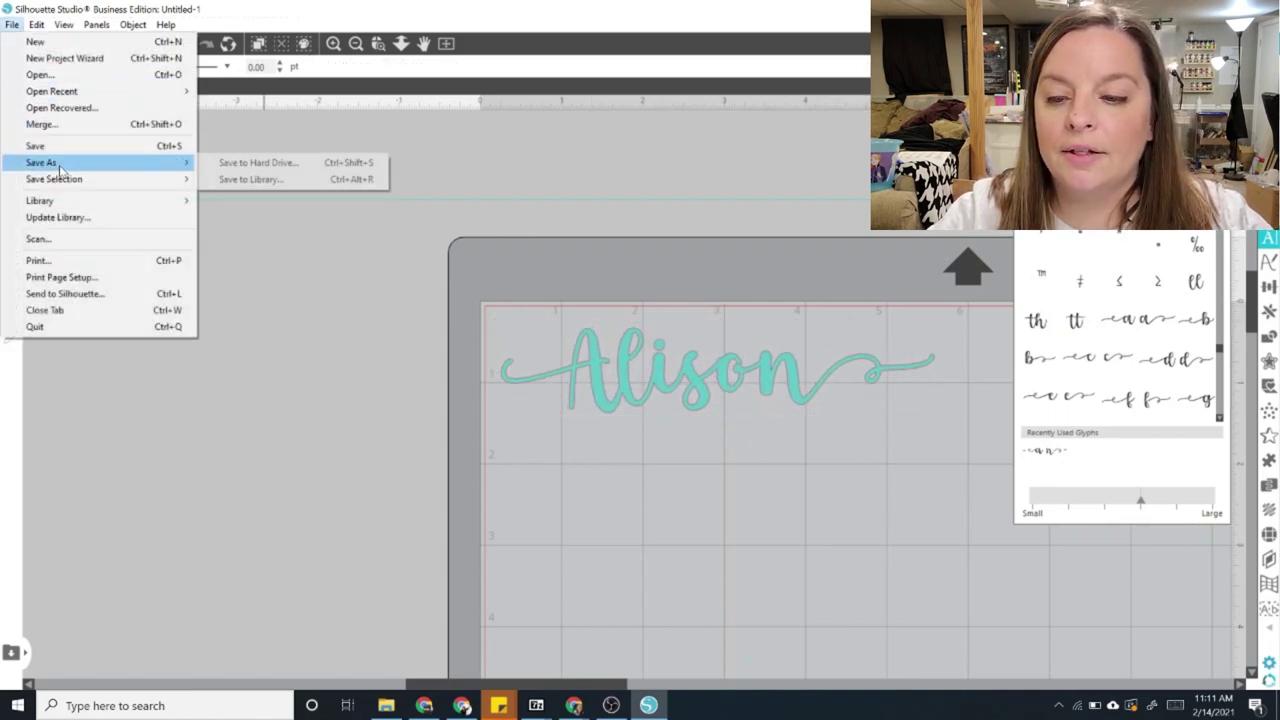
left_click(285, 164)
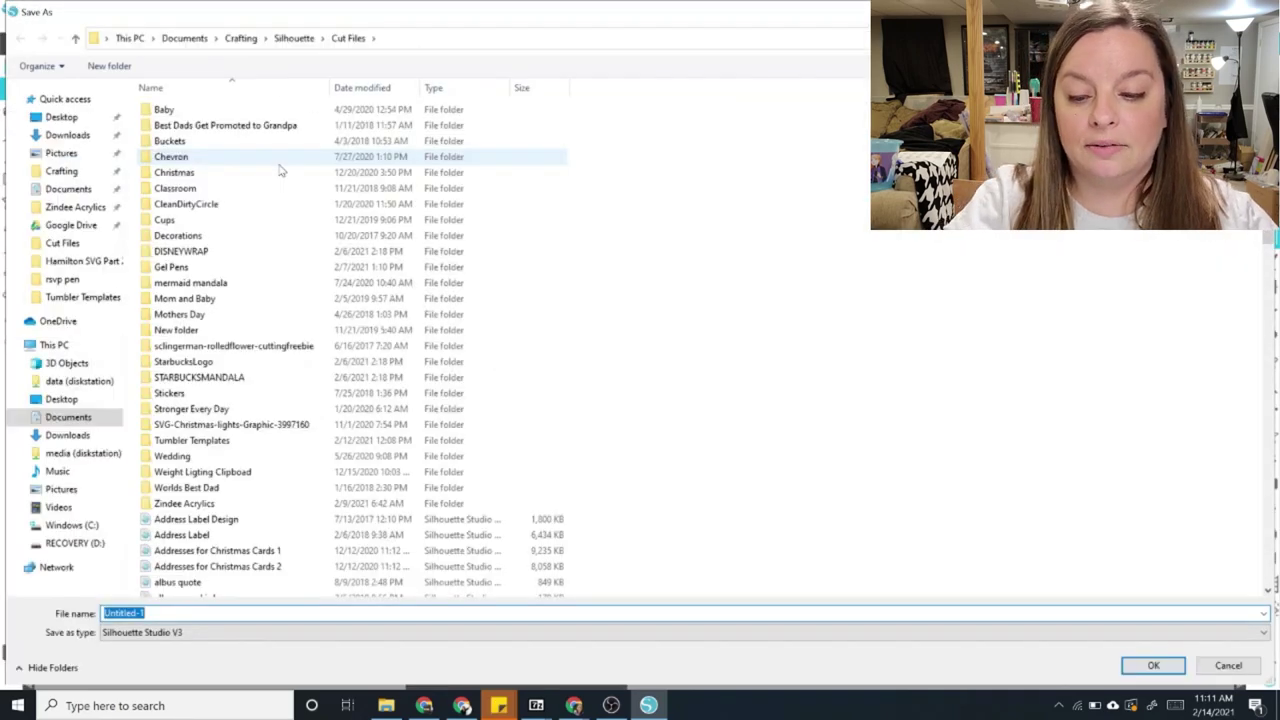
type("Alison")
key("Return")
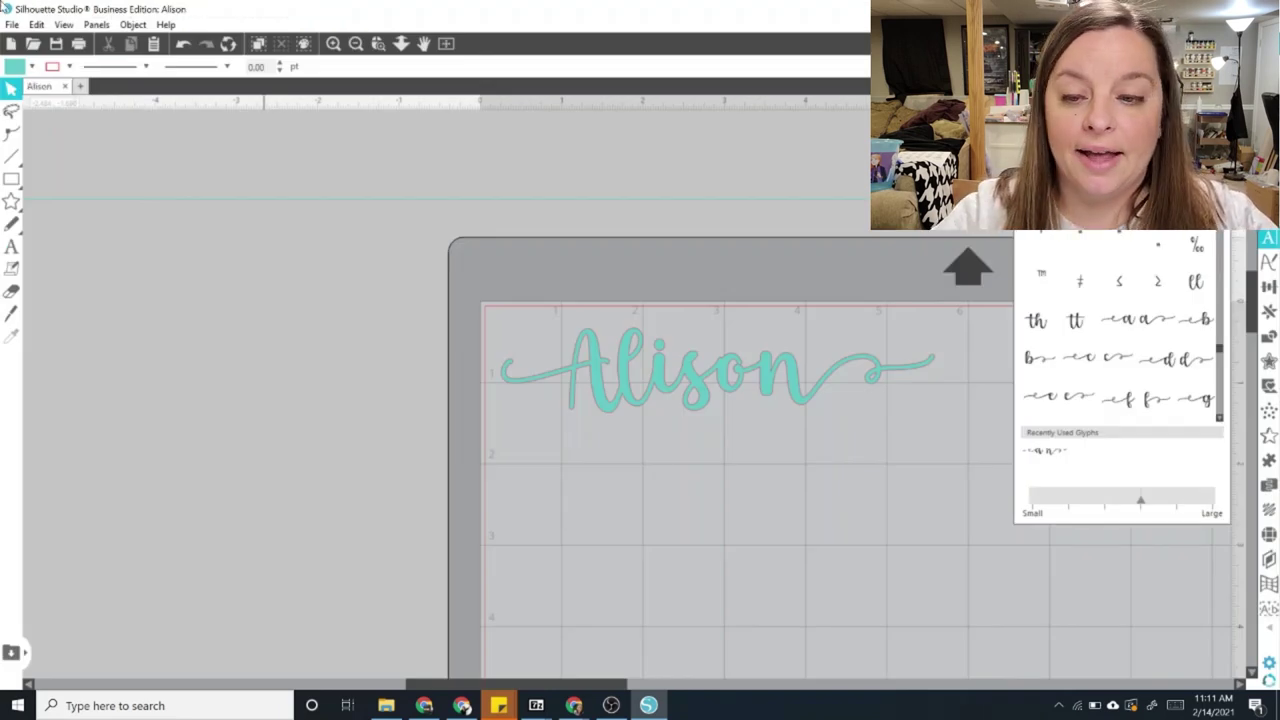
- Save a copy of the design in the Cut Files folder as SVG under the same file name
left_click(12, 24)
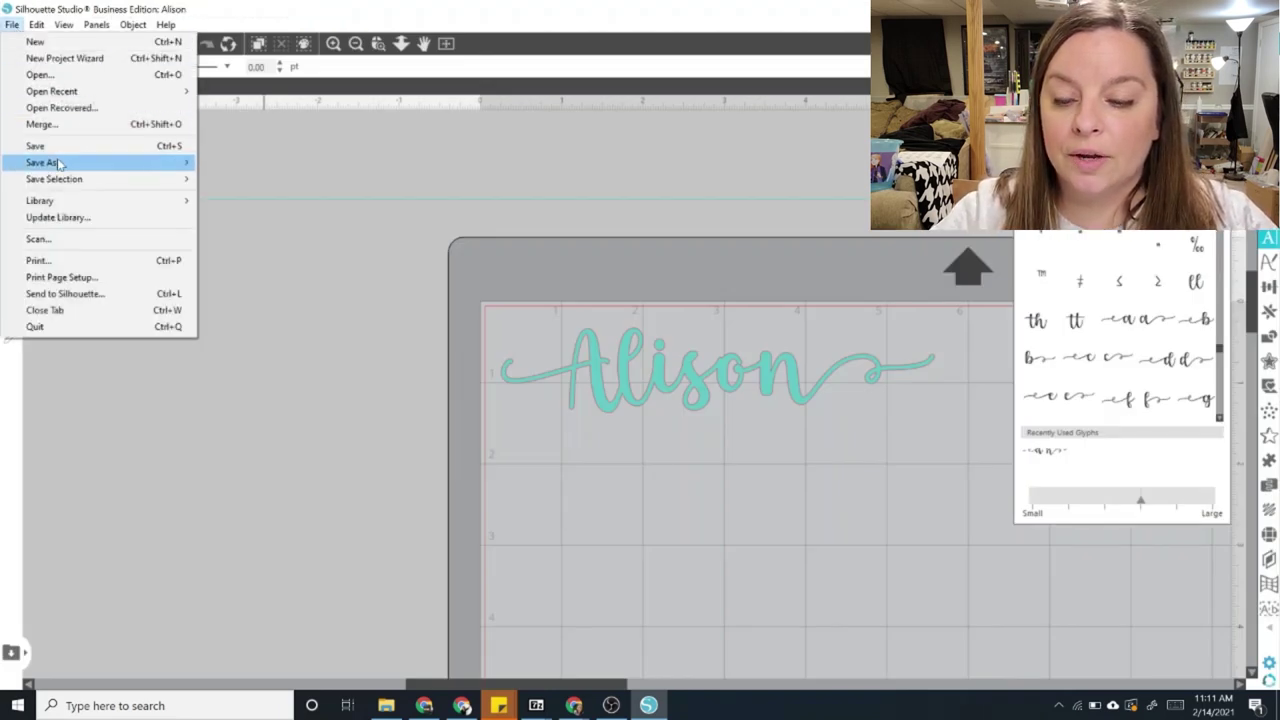
mouse_move(60, 162)
left_click(217, 168)
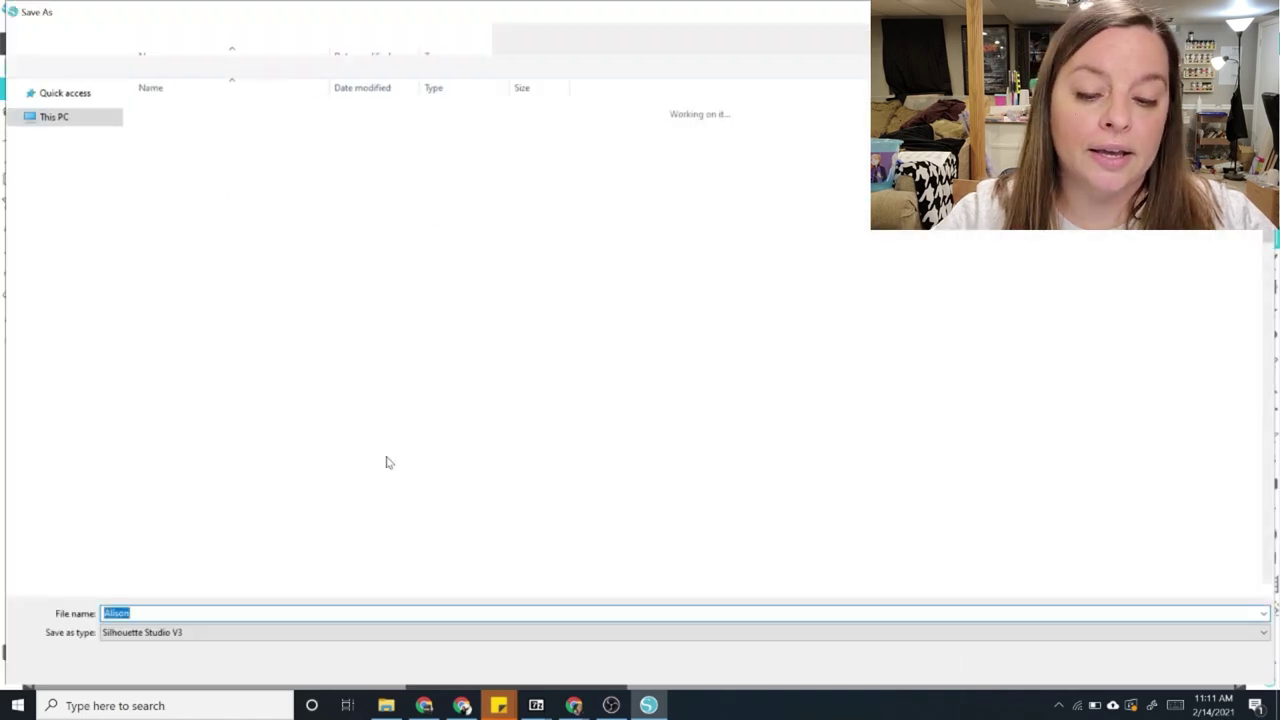
left_click(350, 634)
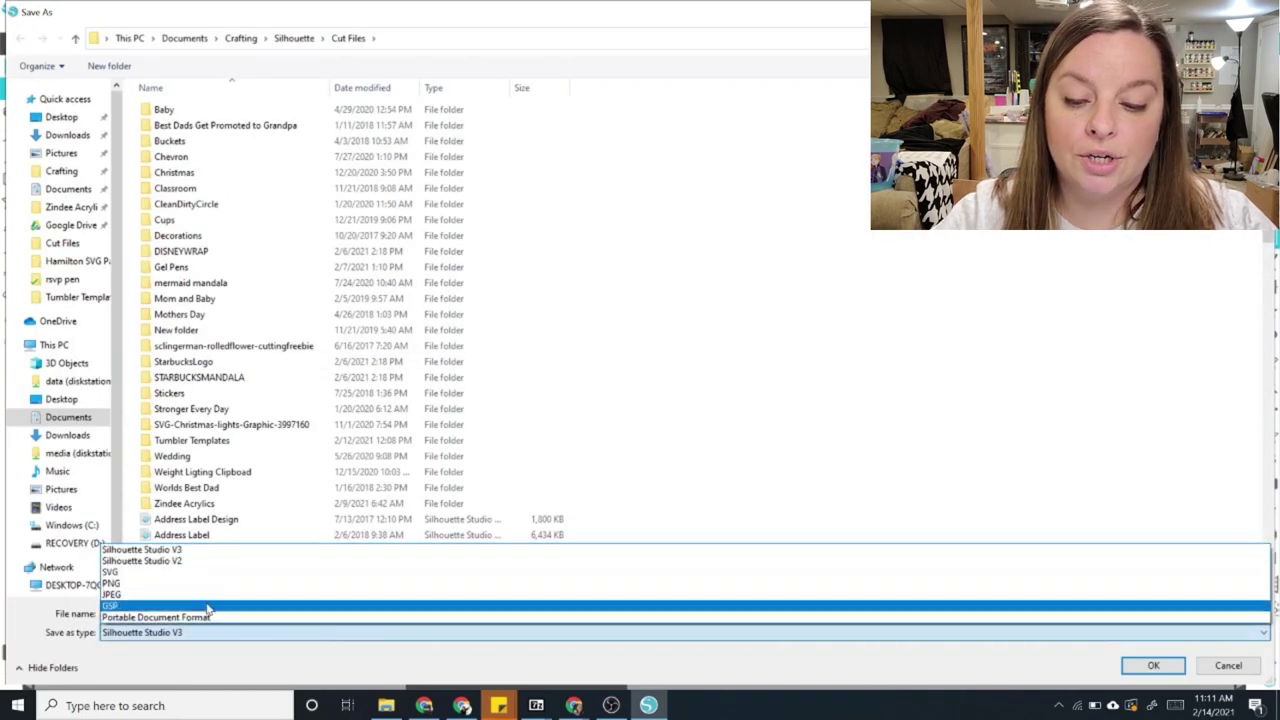
left_click(155, 571)
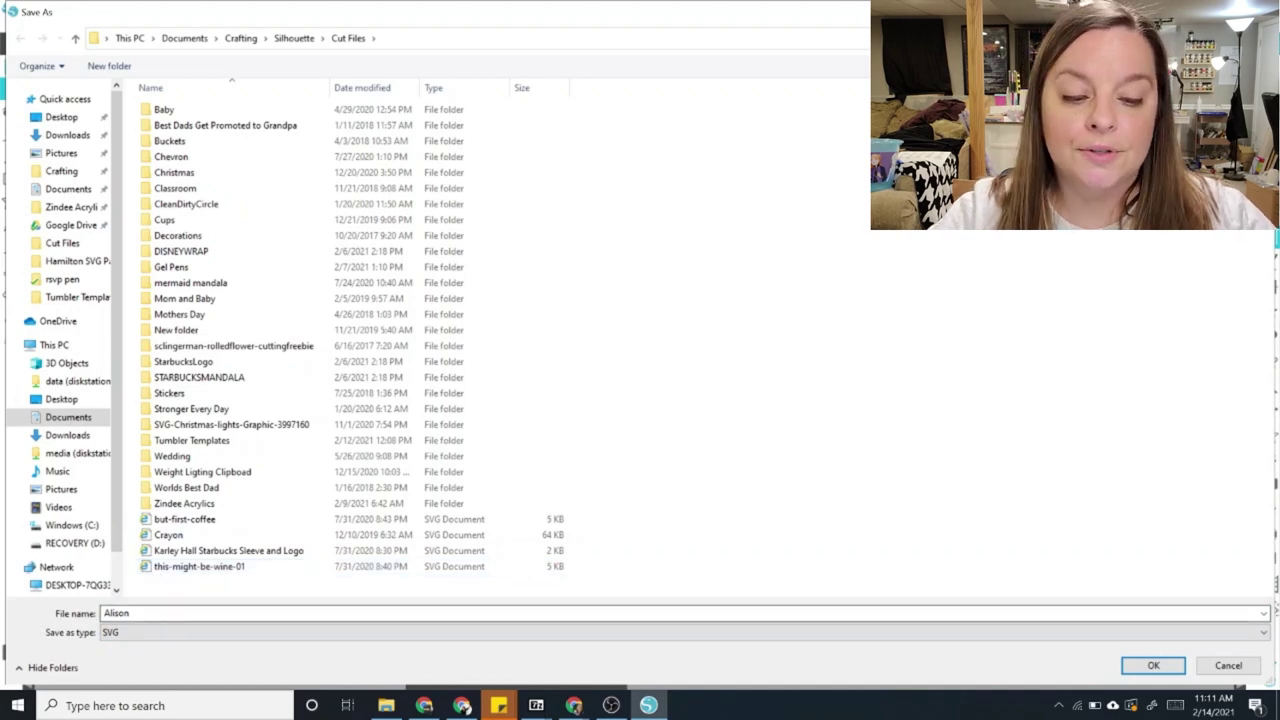
left_click(1152, 666)
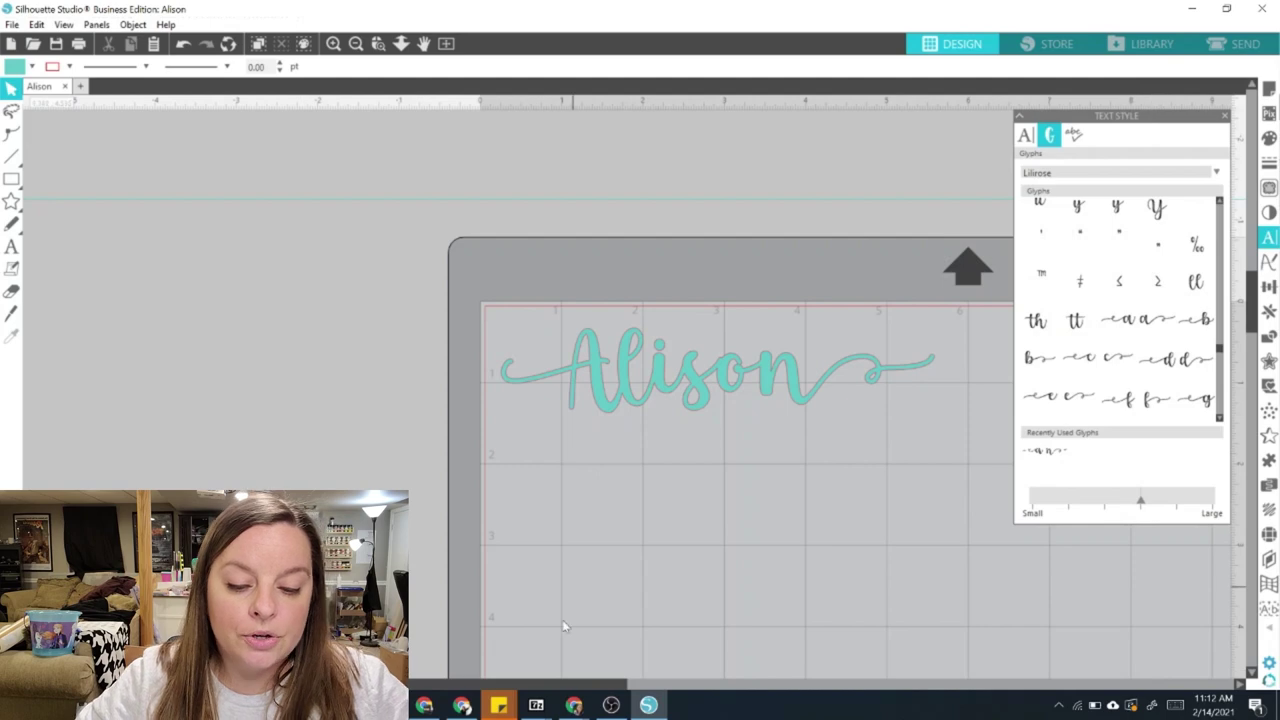
- Move the upper copy of the name slightly right and down to about X 0.34, Y 0.447 in
left_click_drag(570, 686, 687, 700)
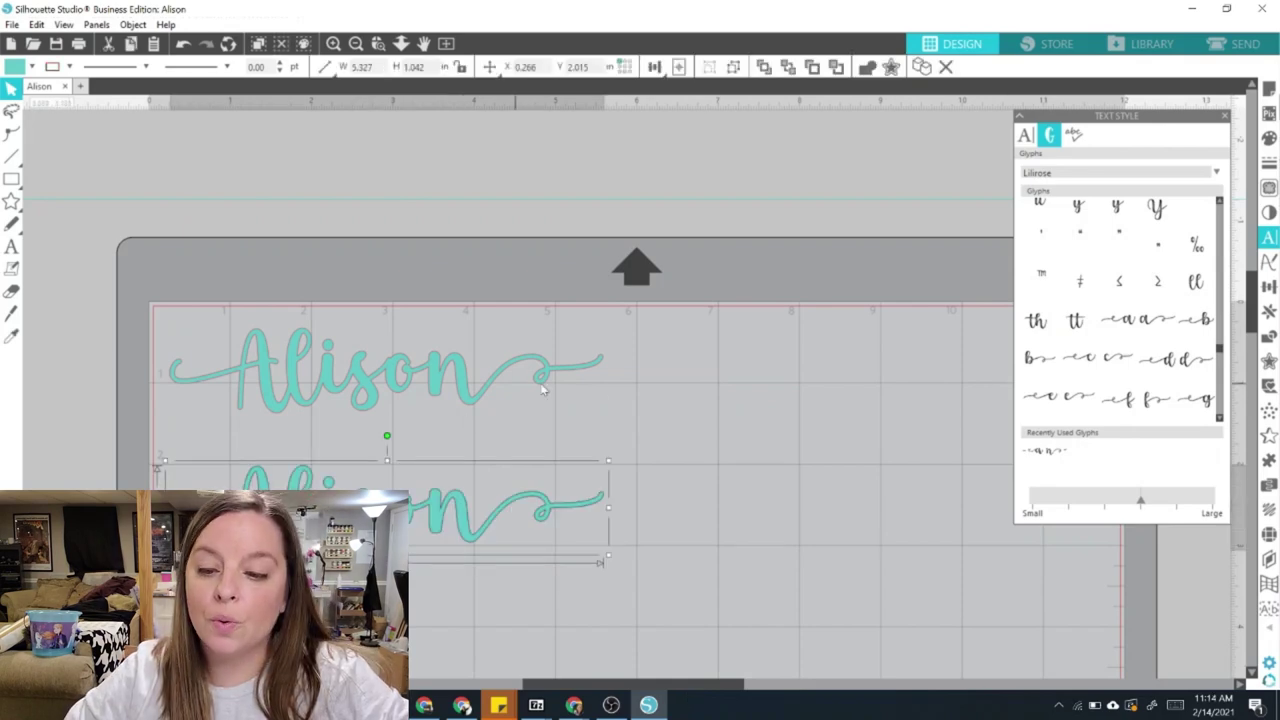
left_click(611, 399)
left_click(453, 385)
left_click_drag(453, 385, 457, 390)
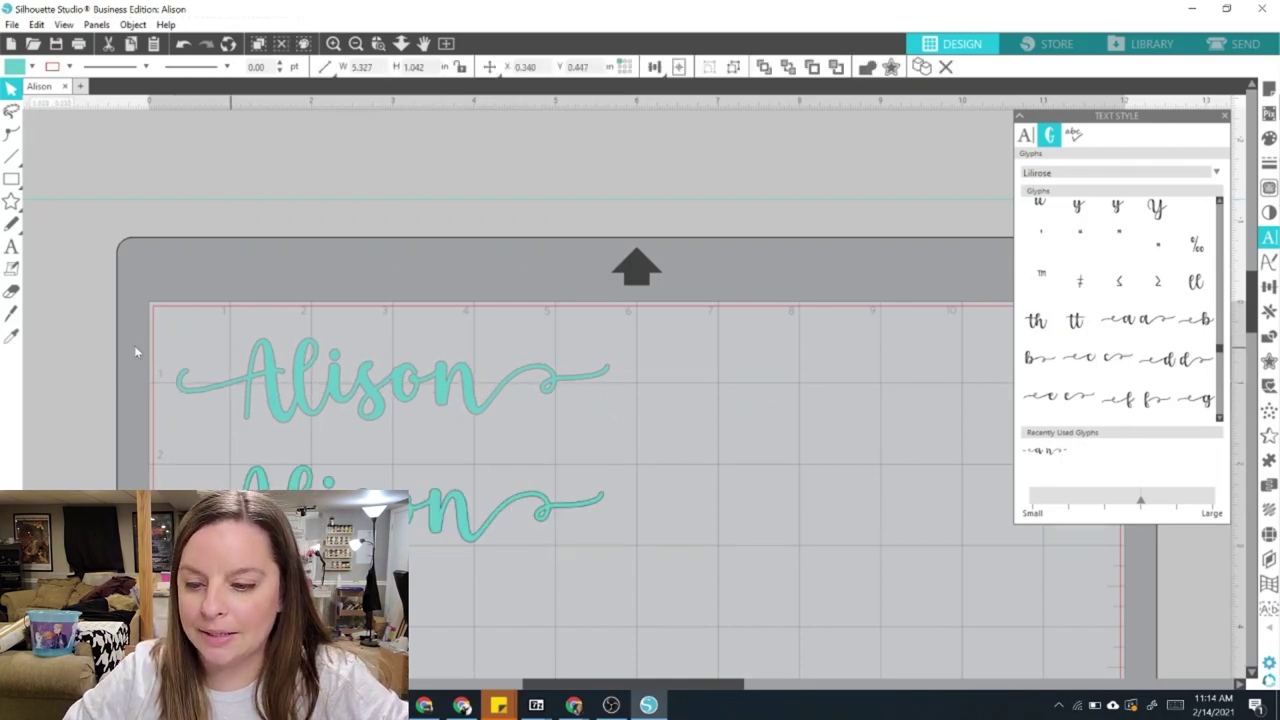
left_click(630, 302)
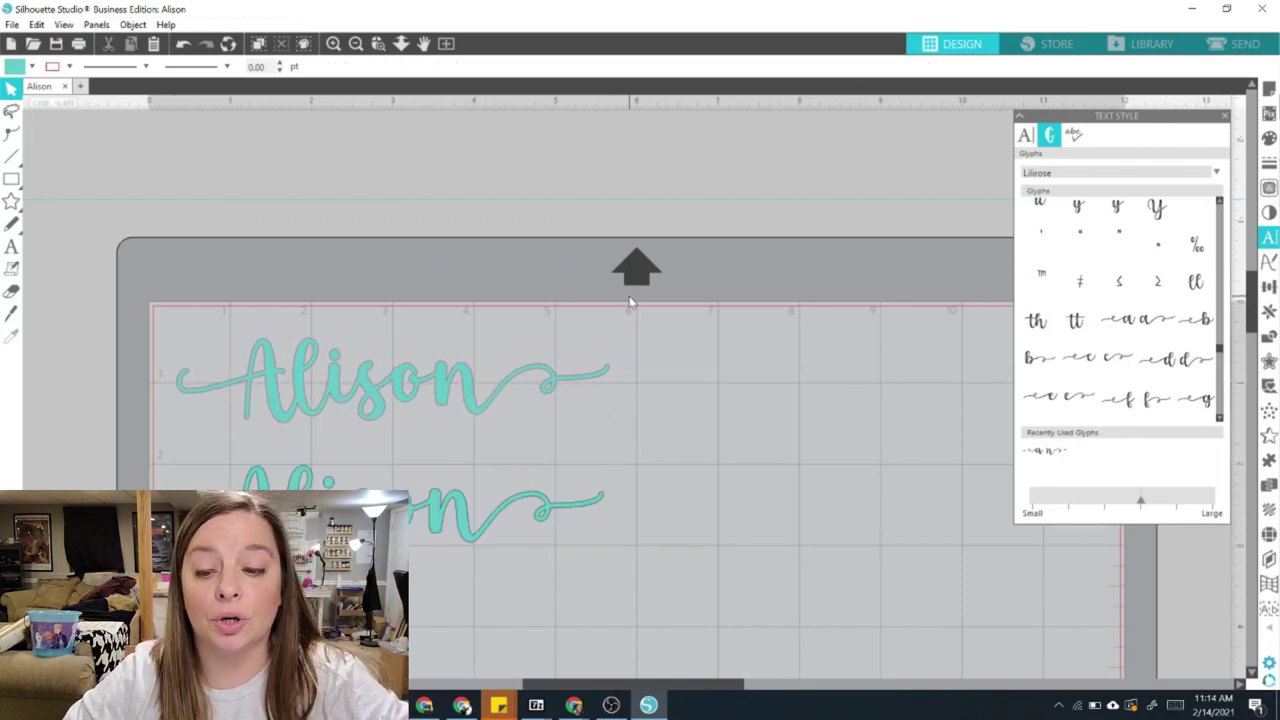
- Delete the lower copy of the name from the mat
left_click(466, 525)
key("Delete")
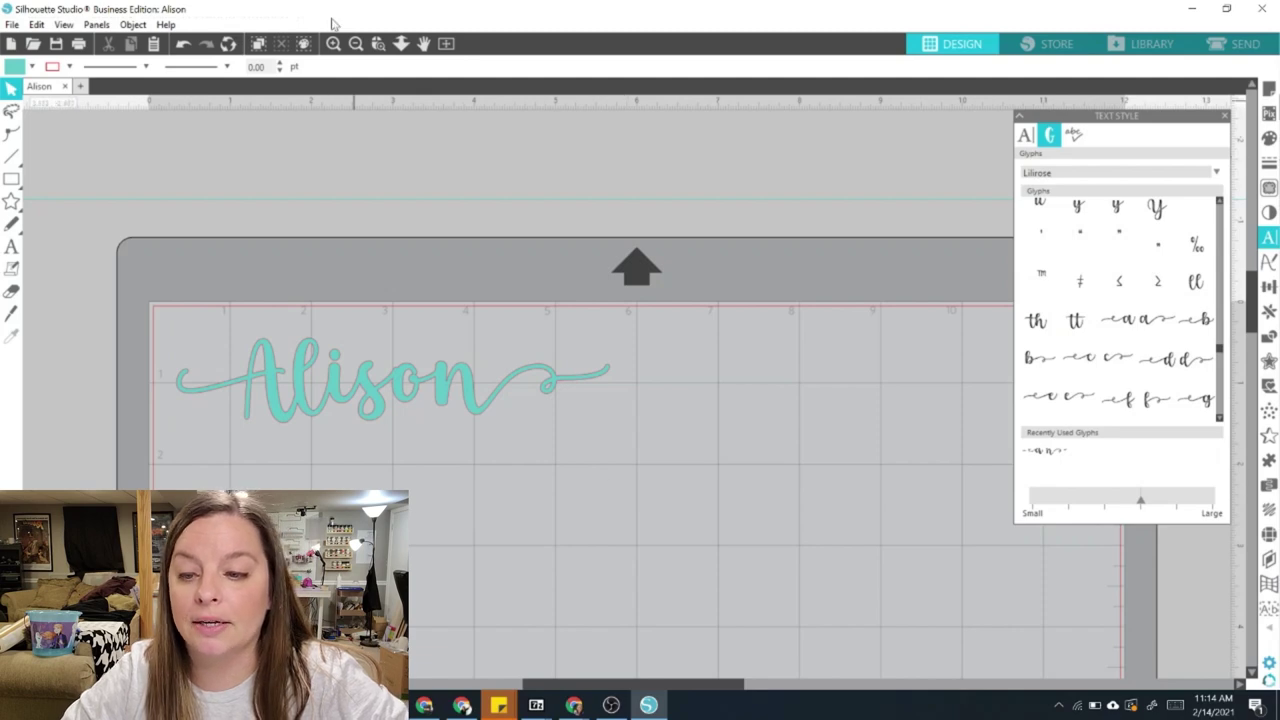
- Move the name to the mat's lower-right area and back to its upper-left corner, at about X 0.277, Y 0.466 in
left_click(356, 44)
left_click(356, 44)
scroll(520, 321, "down", 2)
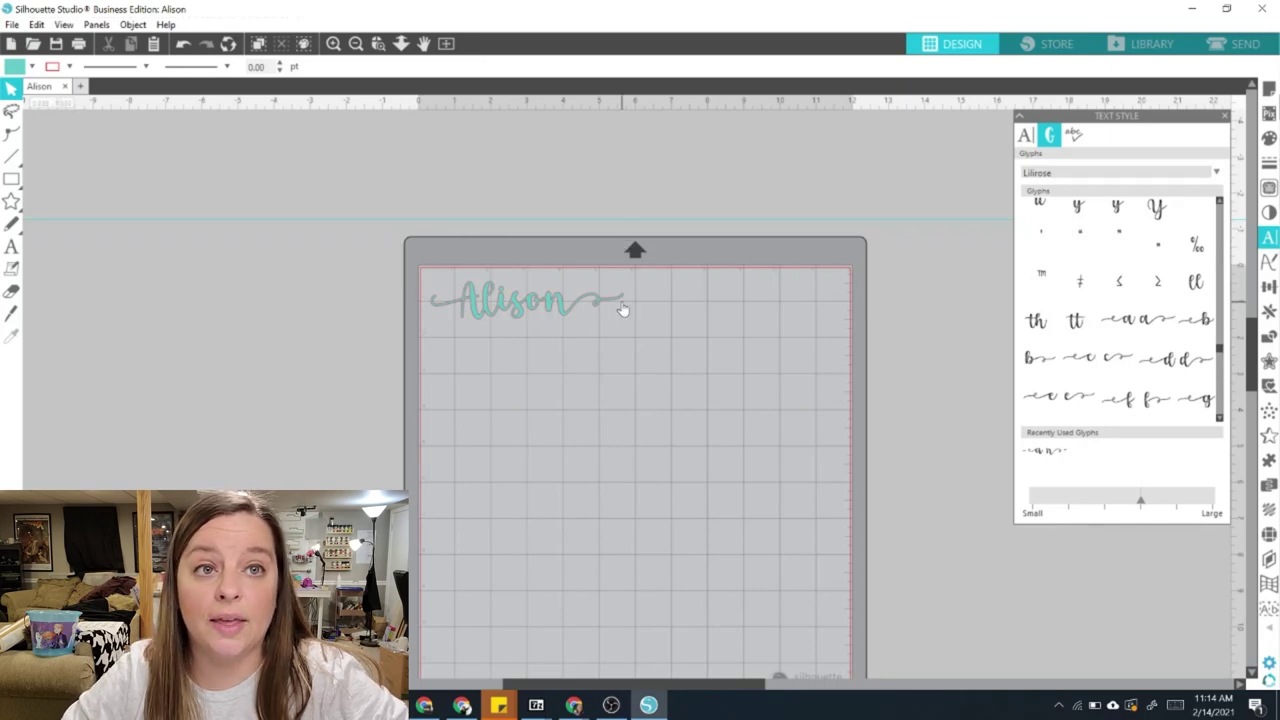
left_click_drag(572, 313, 805, 619)
scroll(808, 620, "down", 1)
left_click_drag(783, 568, 542, 268)
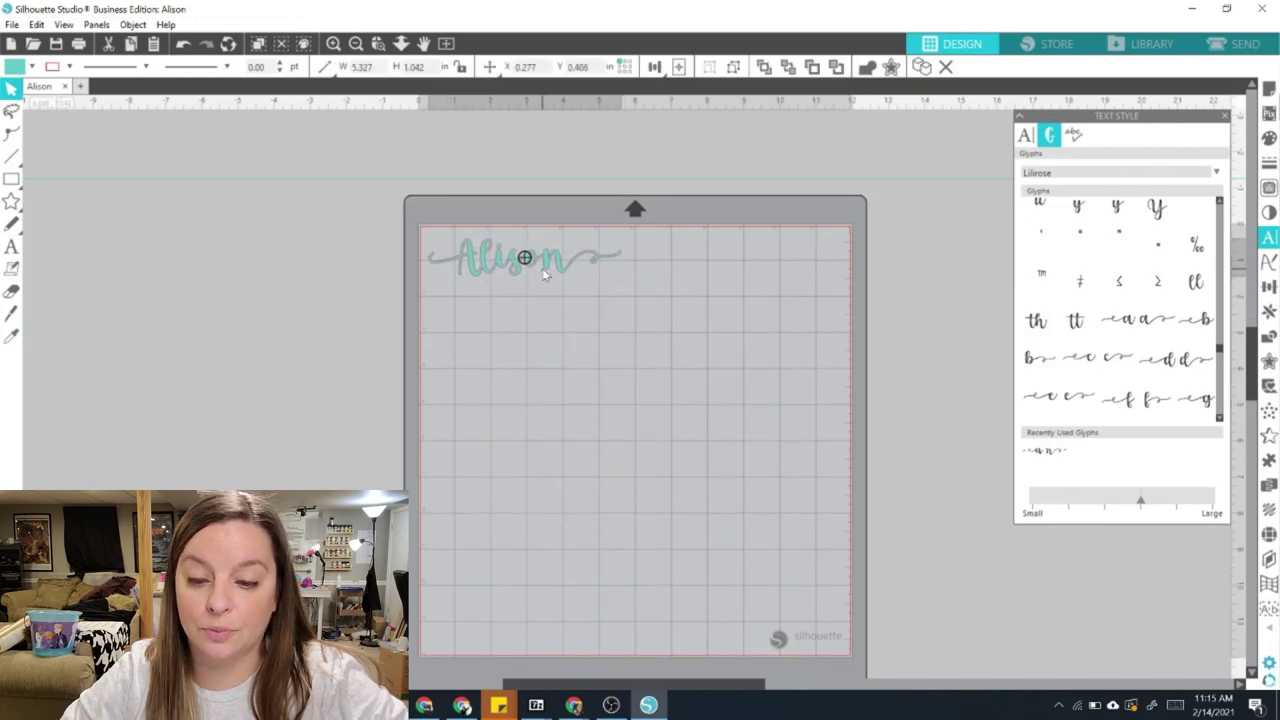
left_click(543, 276)
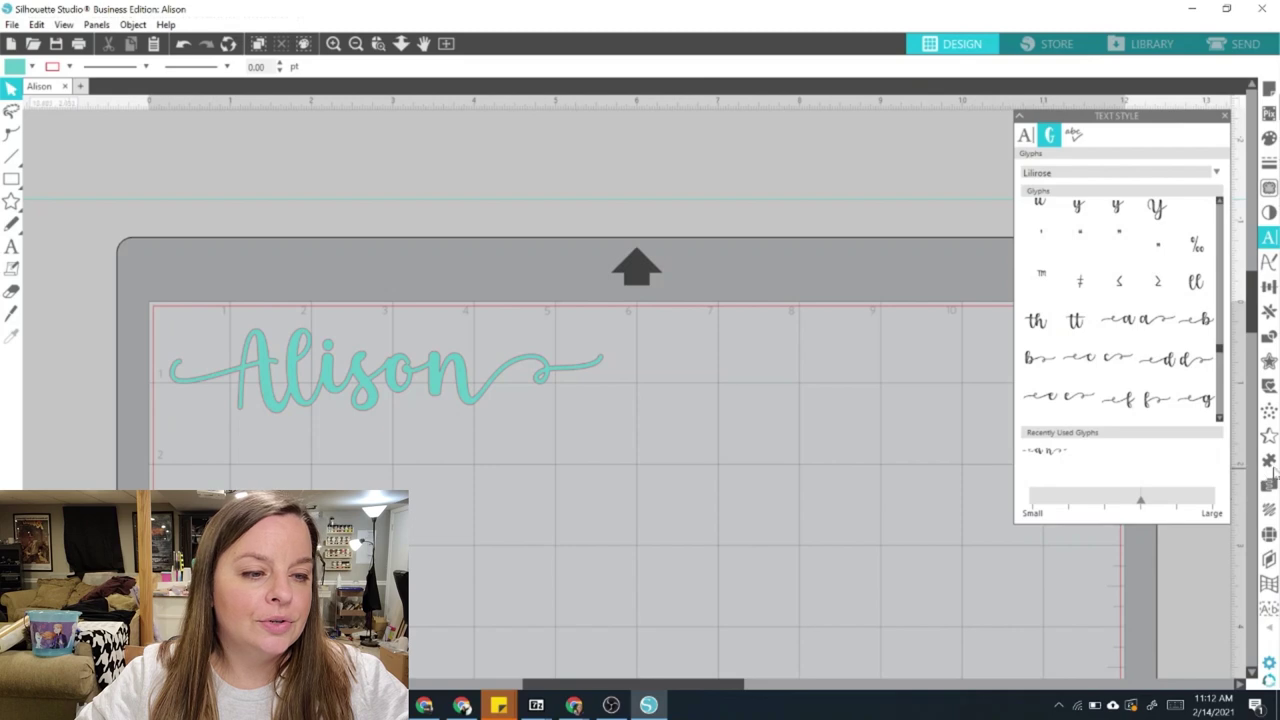
- Open the cut settings for the name and switch to cutting by line colour
left_click(1238, 52)
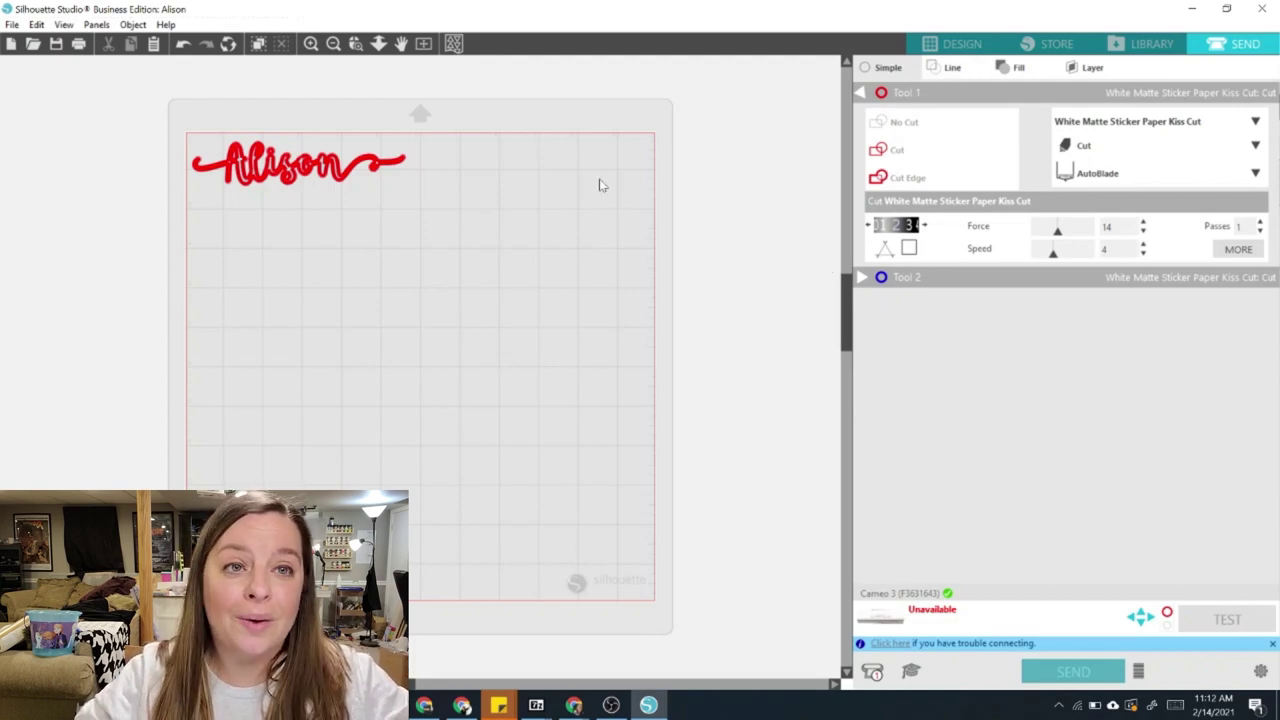
left_click(945, 70)
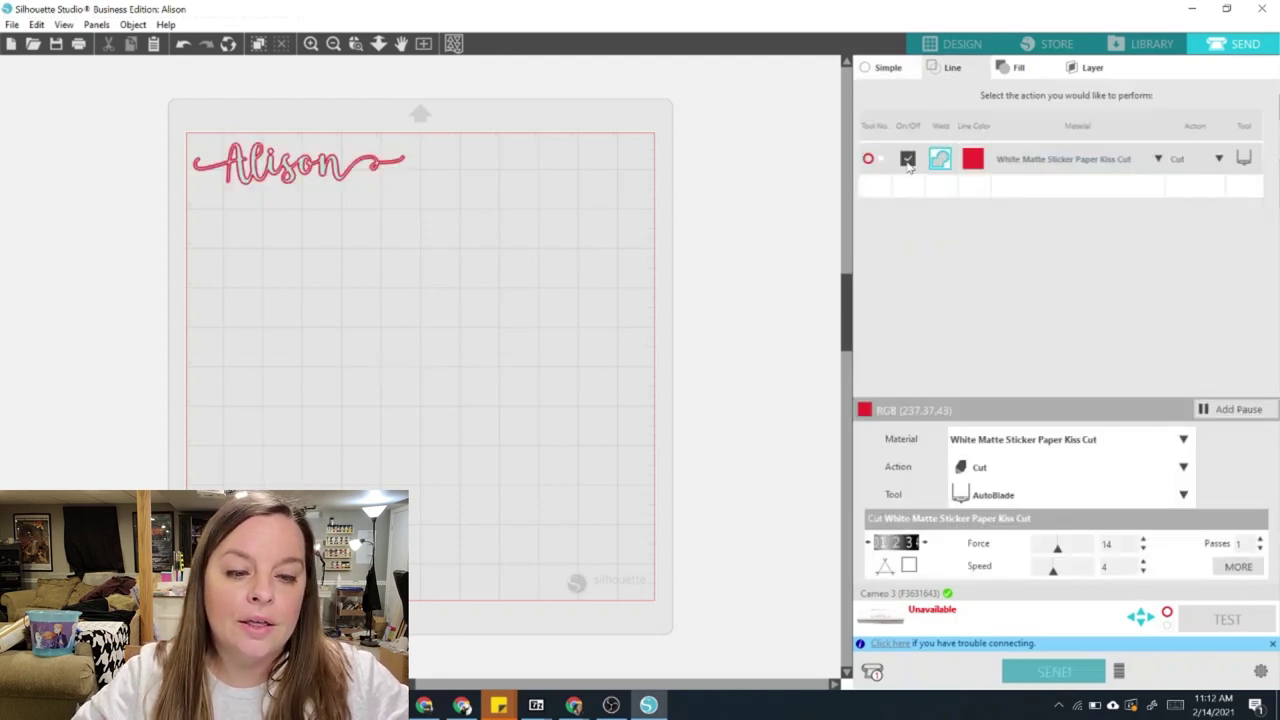
- Duplicate the name below the original at about X 0.266, Y 2.015 in and set the copy's line colour to black
left_click(915, 45)
left_click(407, 341)
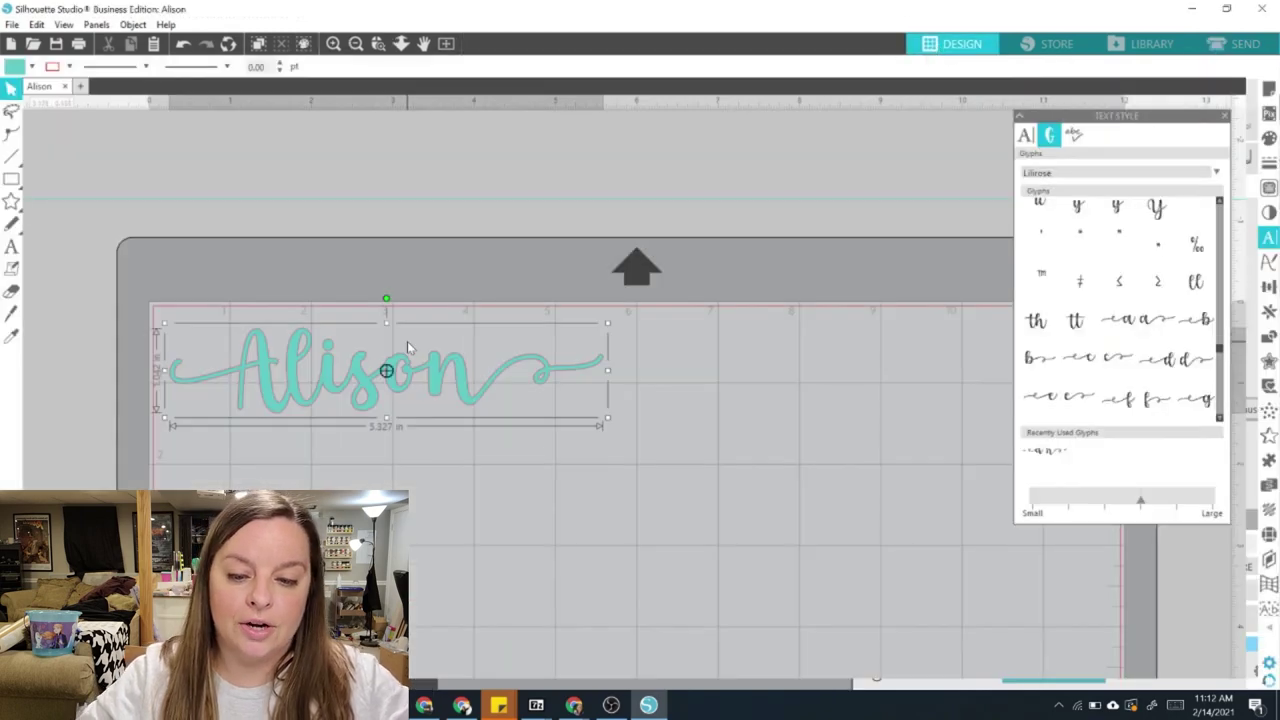
key("ctrl+d")
left_click_drag(412, 400, 406, 512)
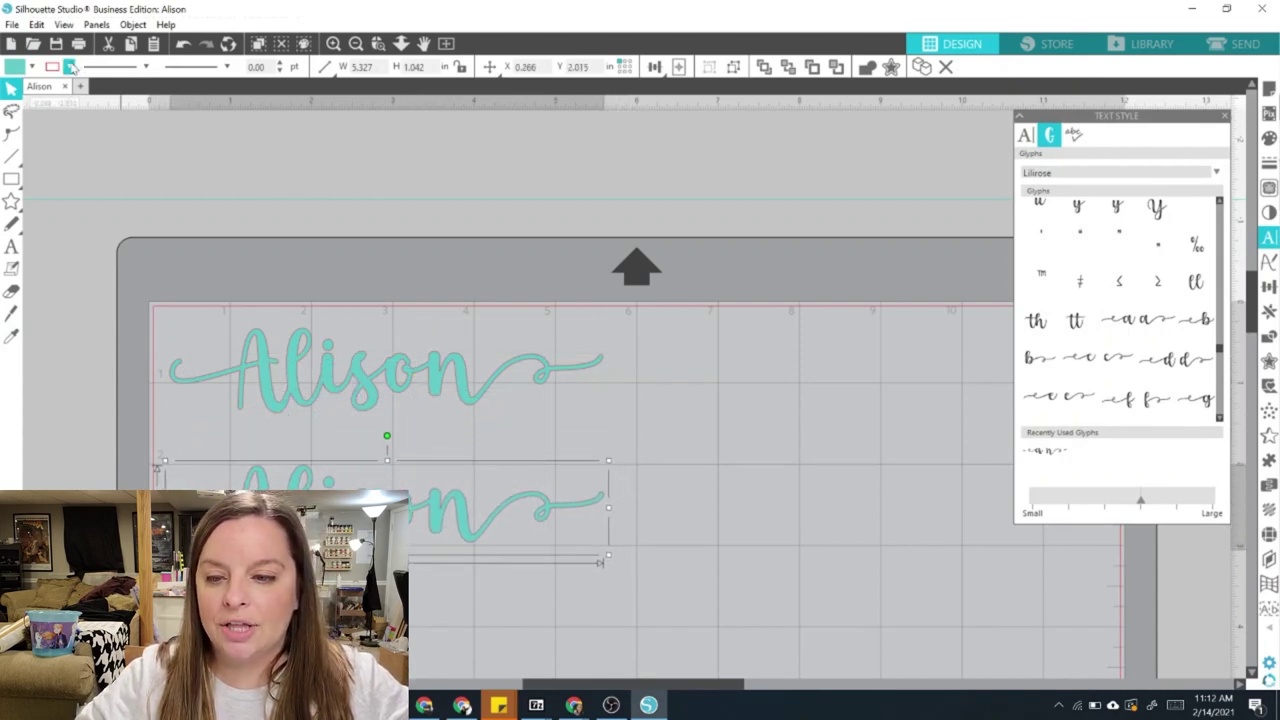
left_click(70, 67)
left_click(740, 435)
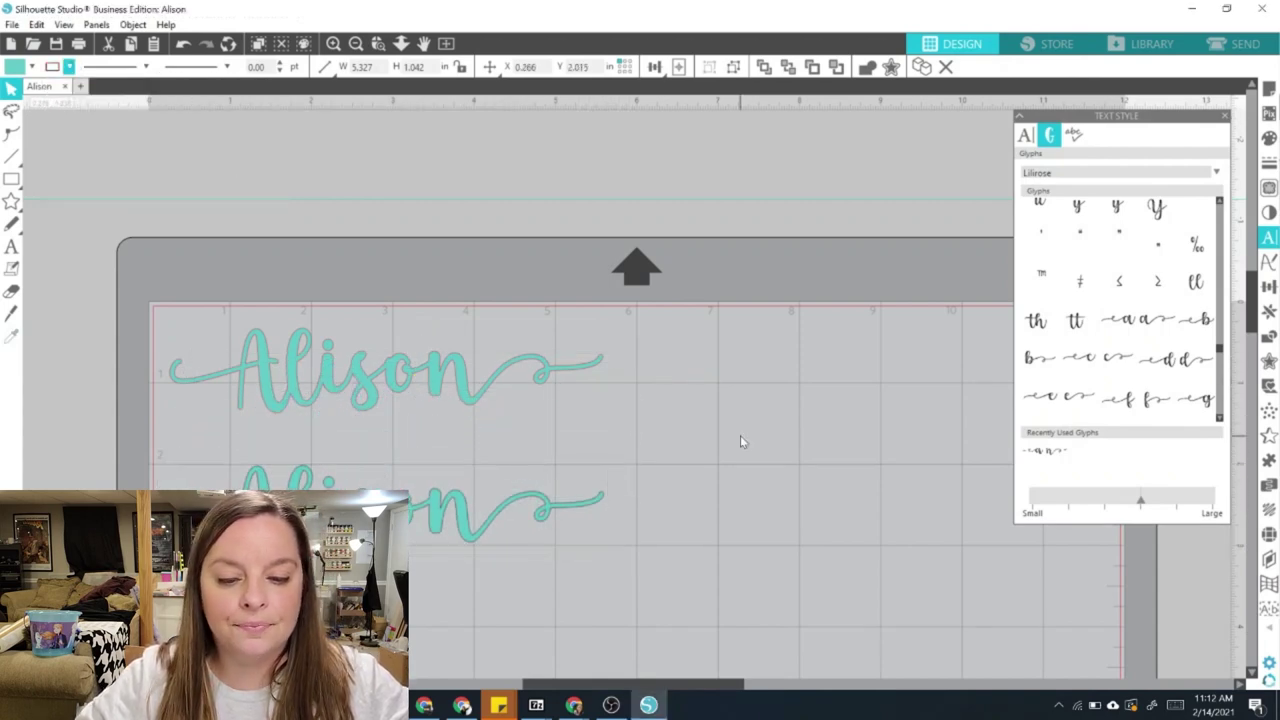
- Turn off cutting for the black lines and set the red lines' material to Vinyl, Silhouette Oracal 651
left_click(1213, 44)
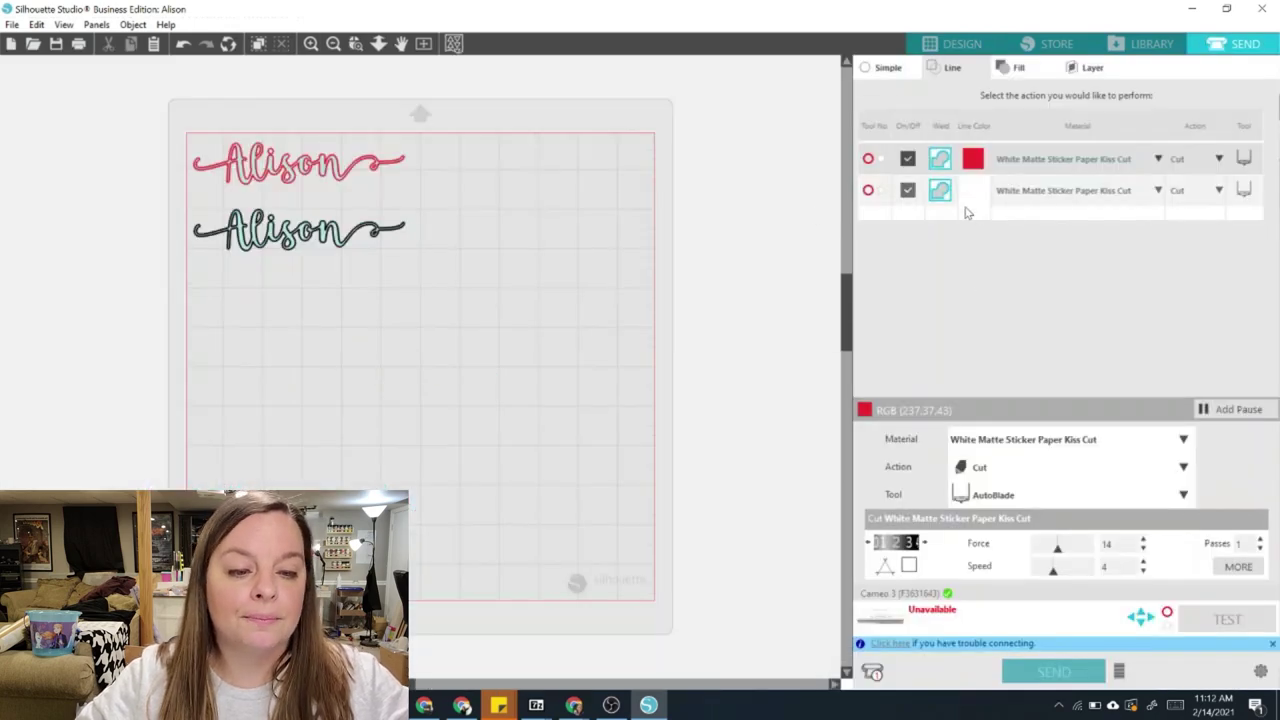
left_click(908, 191)
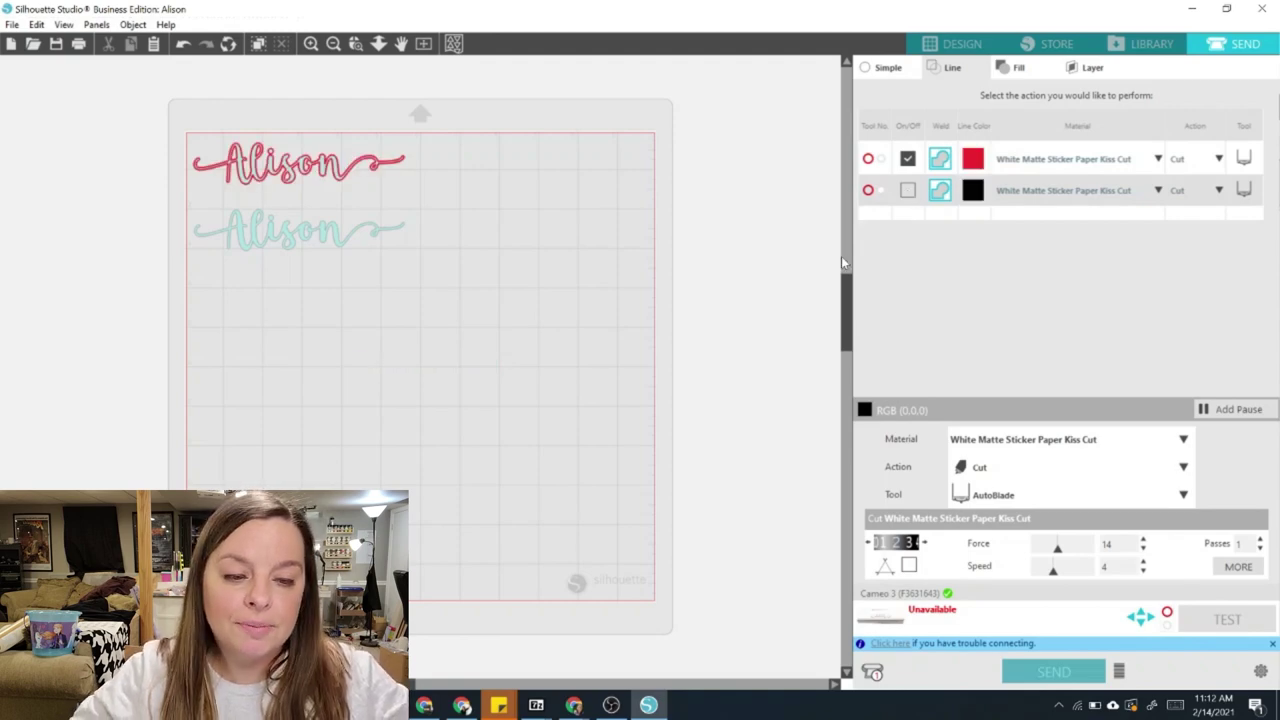
left_click(1158, 160)
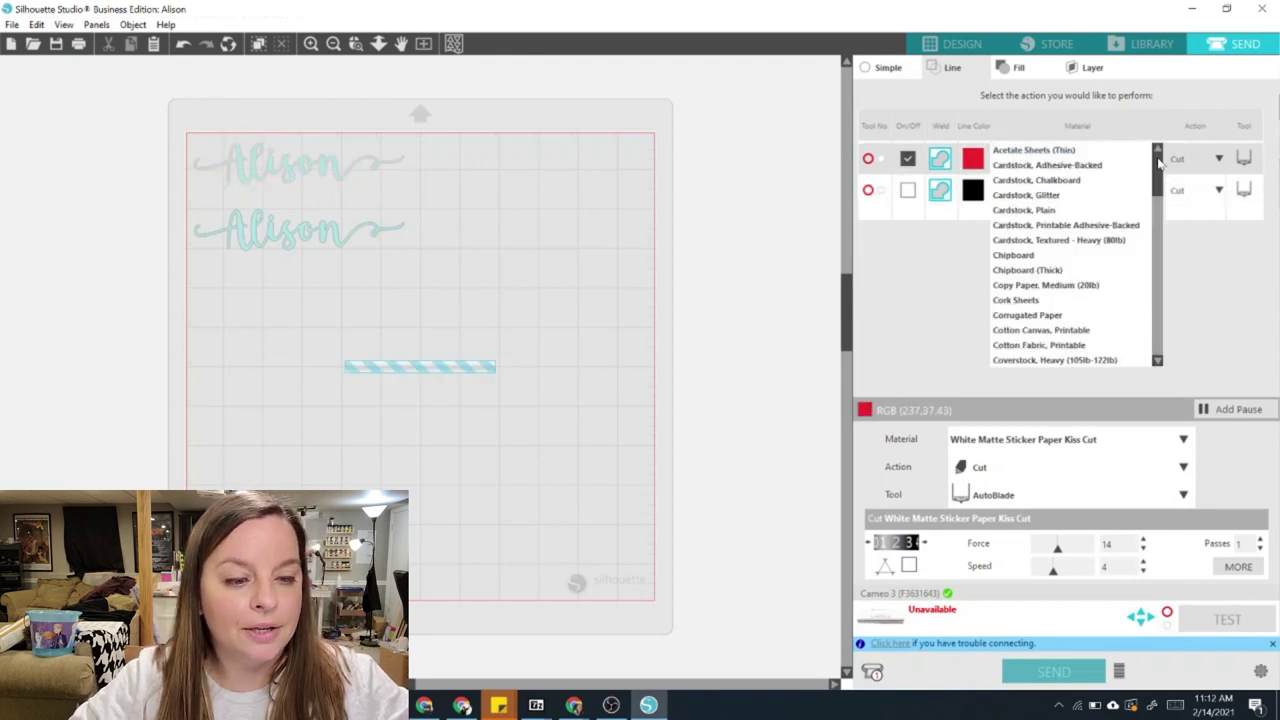
scroll(1060, 290, "down", 3)
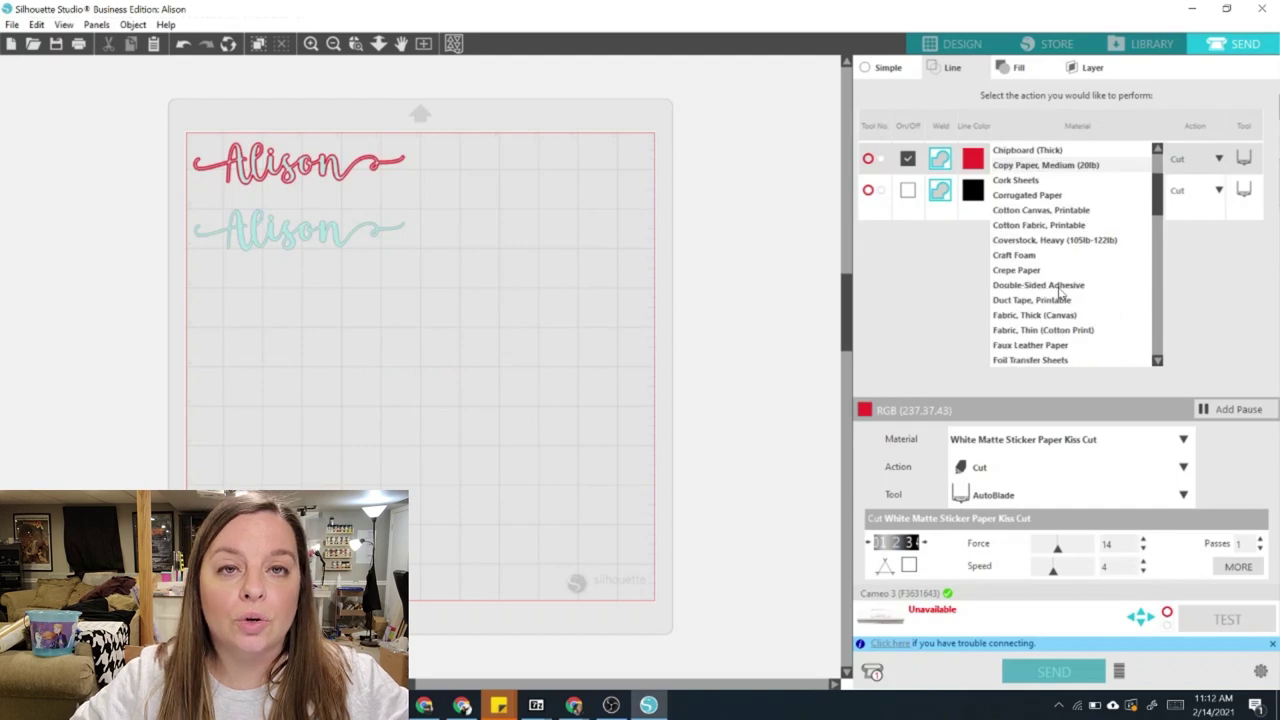
scroll(1060, 290, "down", 5)
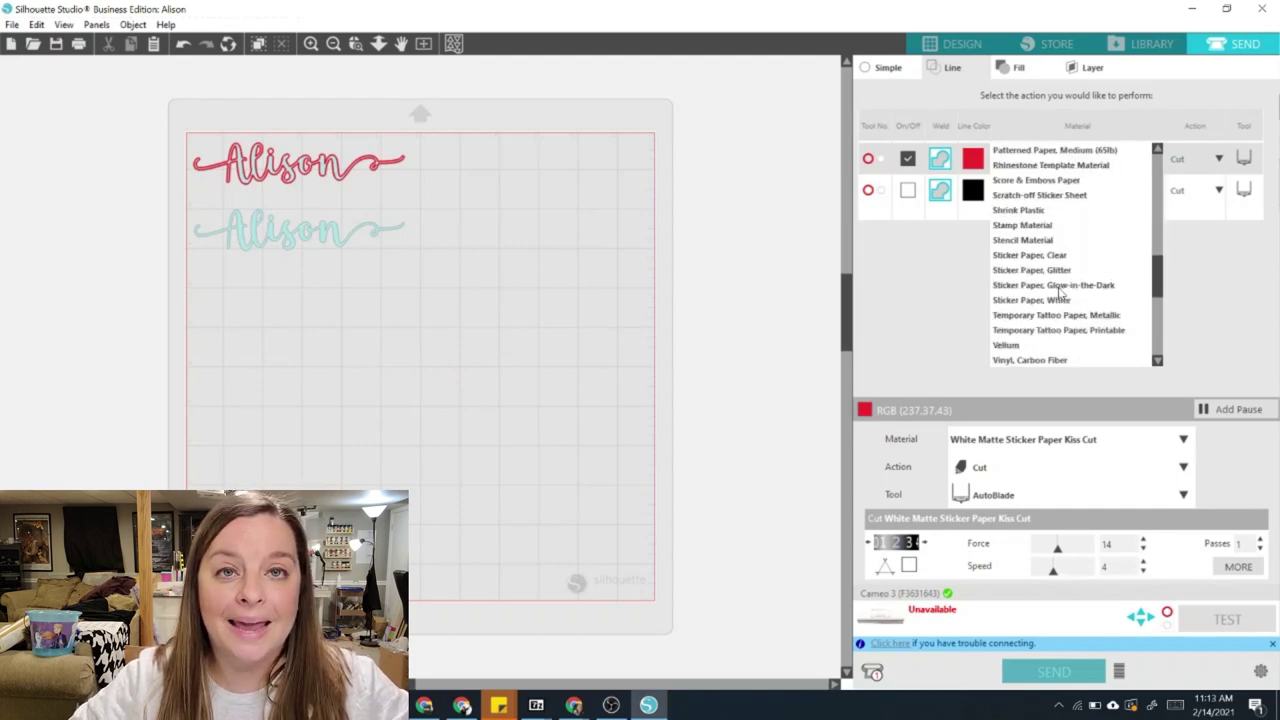
scroll(1060, 290, "down", 5)
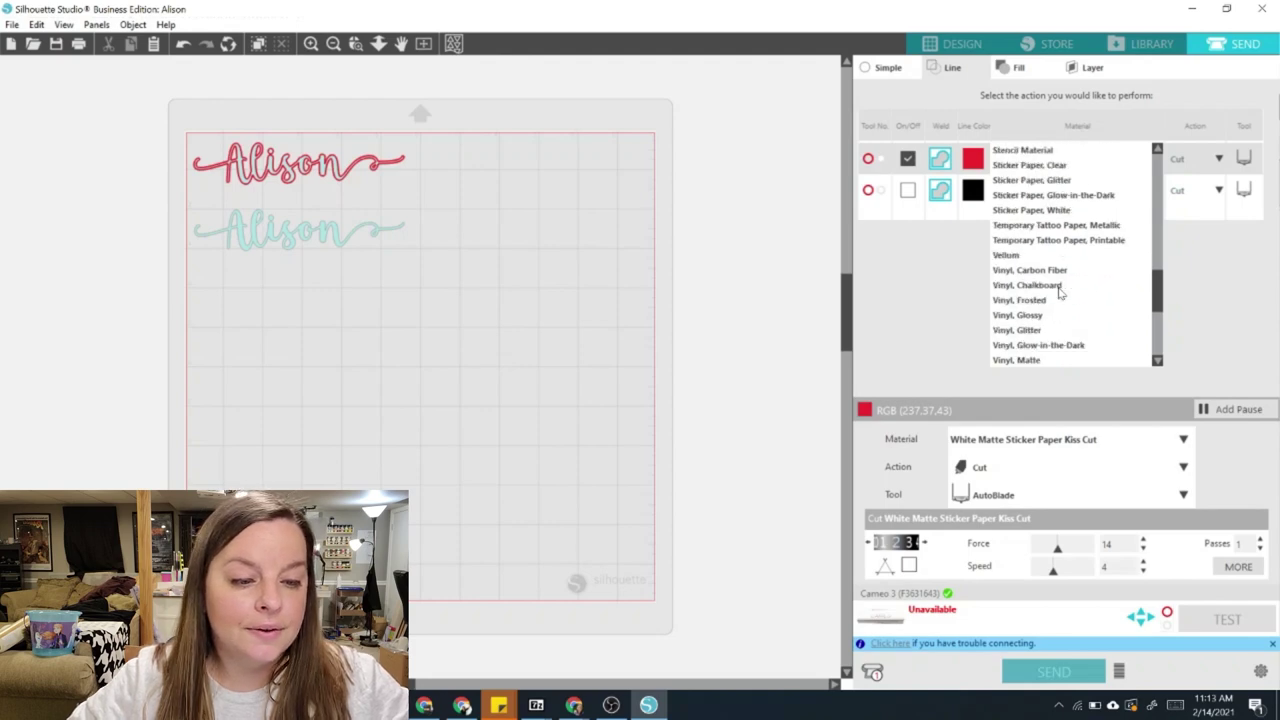
scroll(1060, 290, "down", 1)
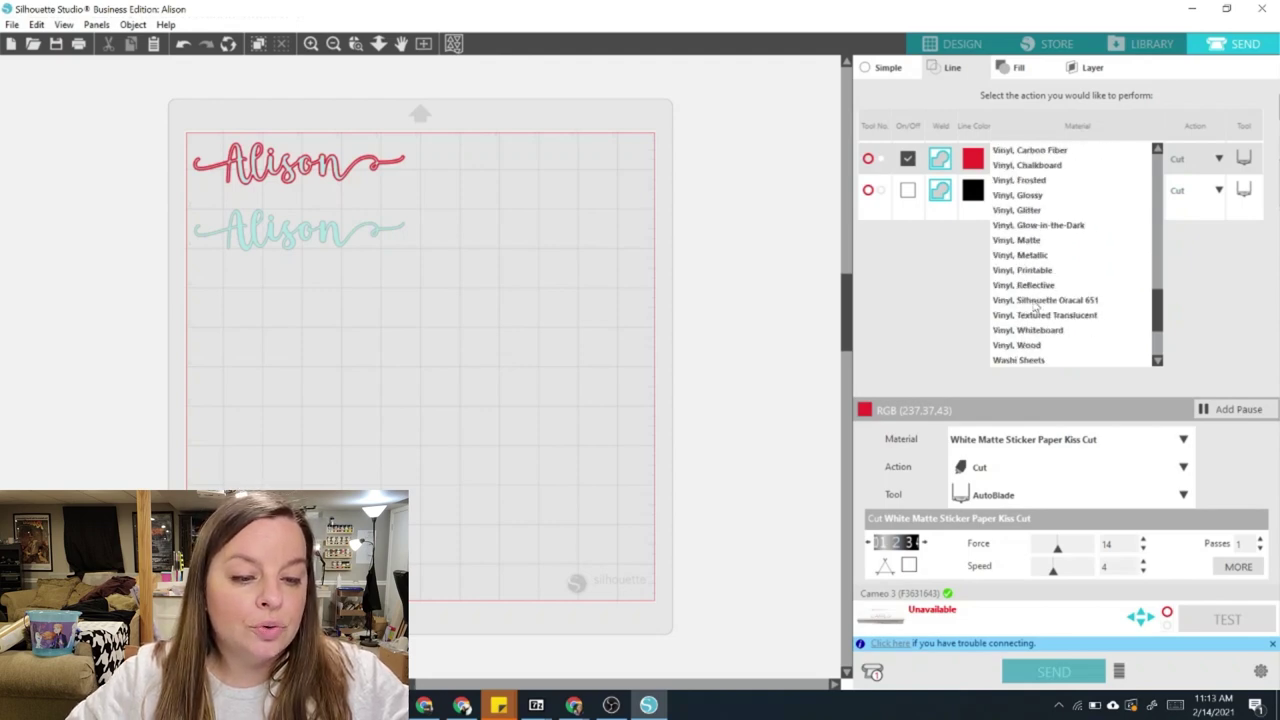
left_click(1040, 300)
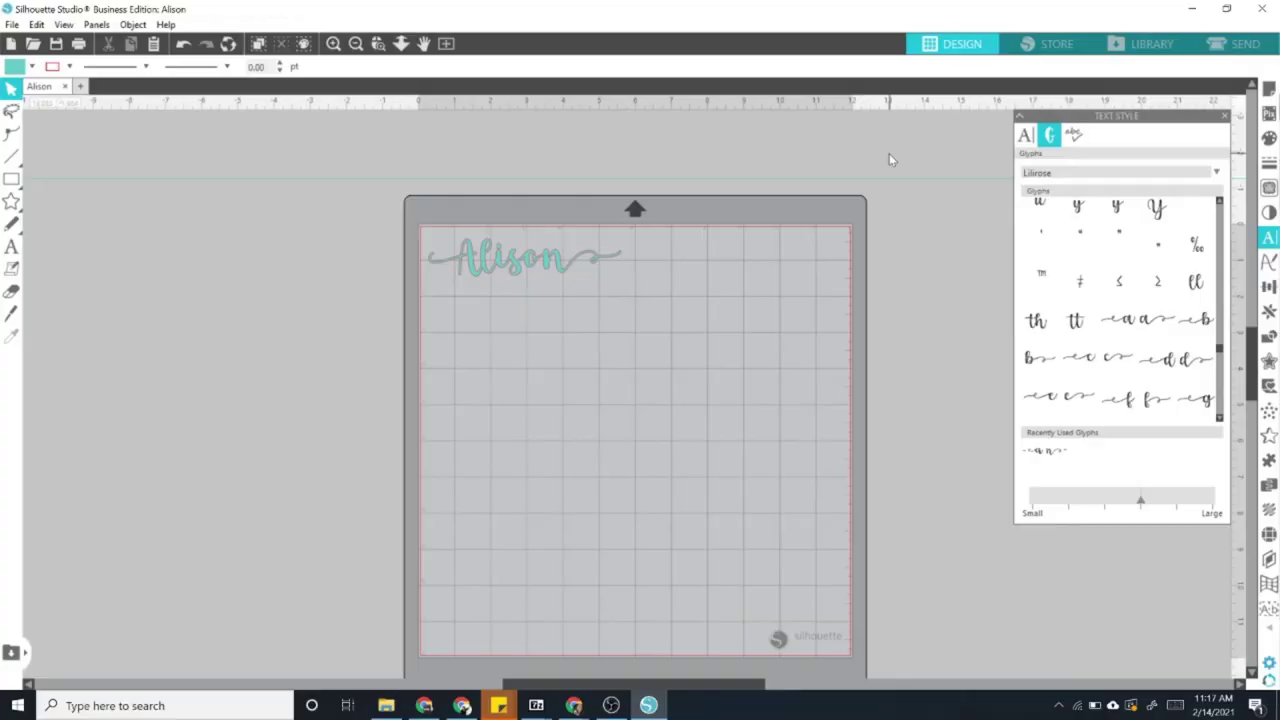
- Reopen the cut settings for the single name and choose Vinyl, Silhouette Oracal 651 from the red line's materials
left_click(1247, 44)
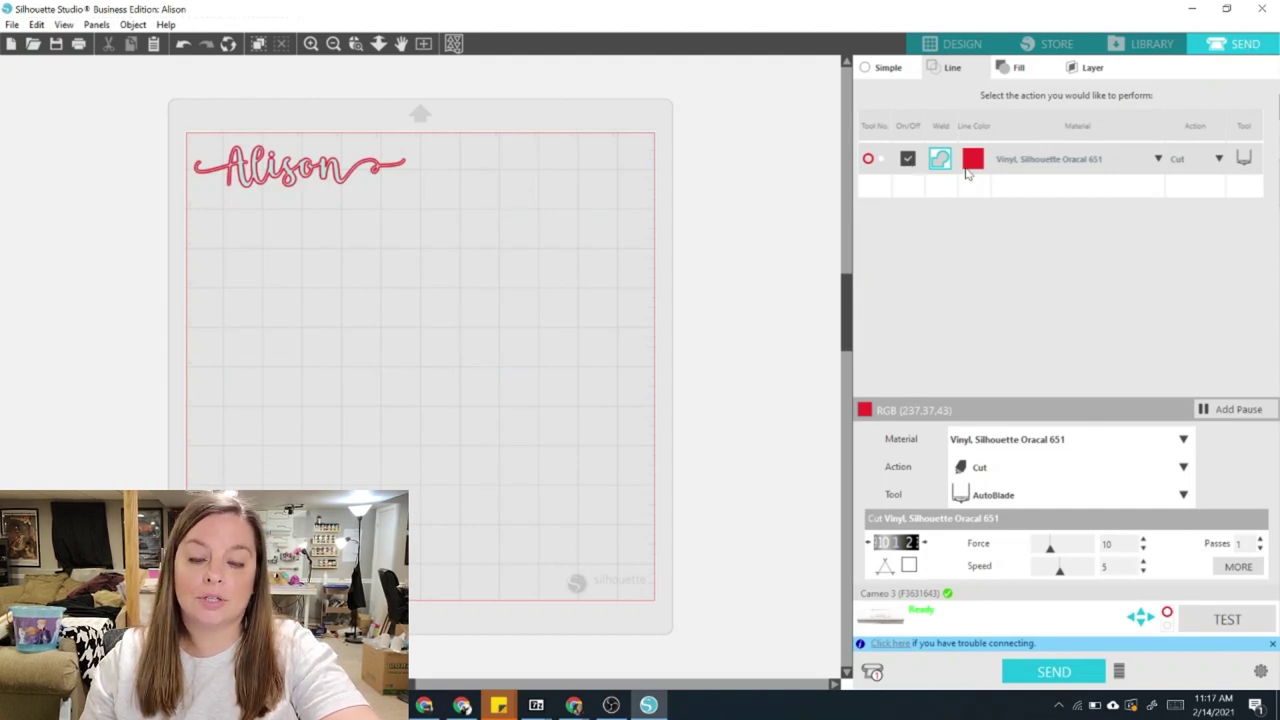
left_click(1156, 160)
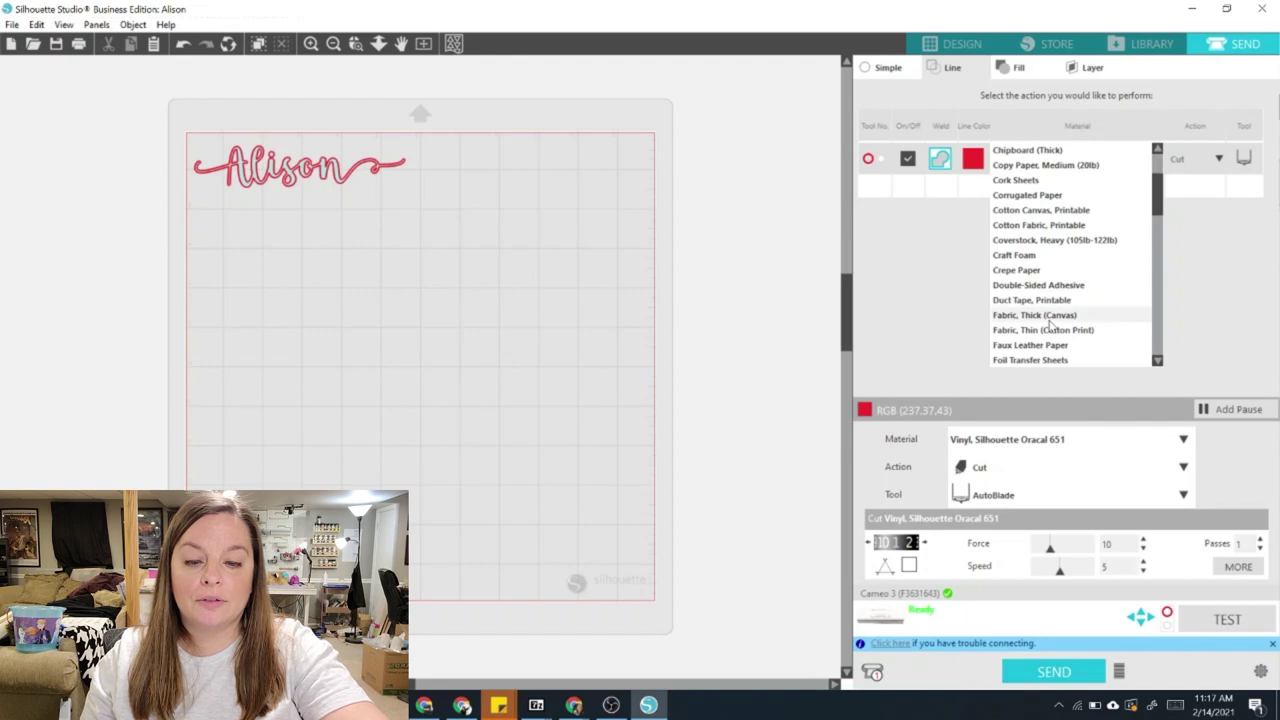
scroll(1050, 325, "down", 10)
scroll(1075, 245, "down", 3)
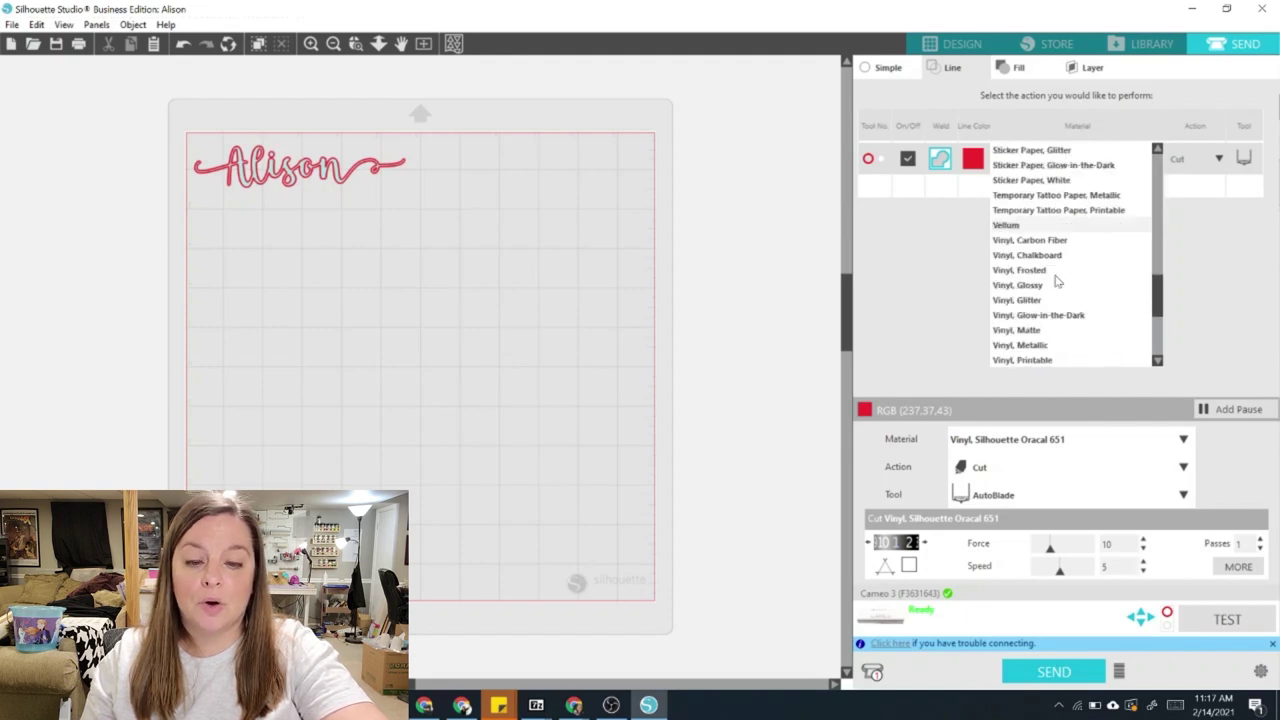
left_click(1054, 345)
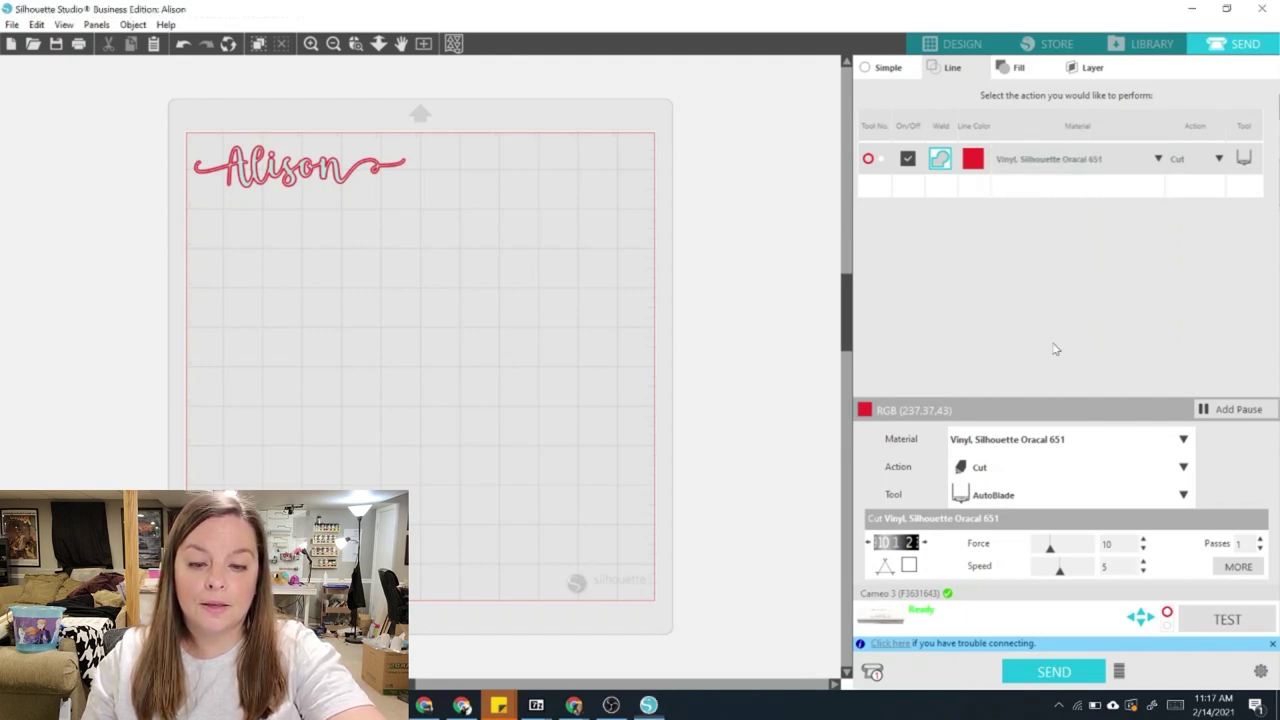
- Run a test cut and send the red-outlined name to the Cameo 3 for cutting
left_click(1237, 621)
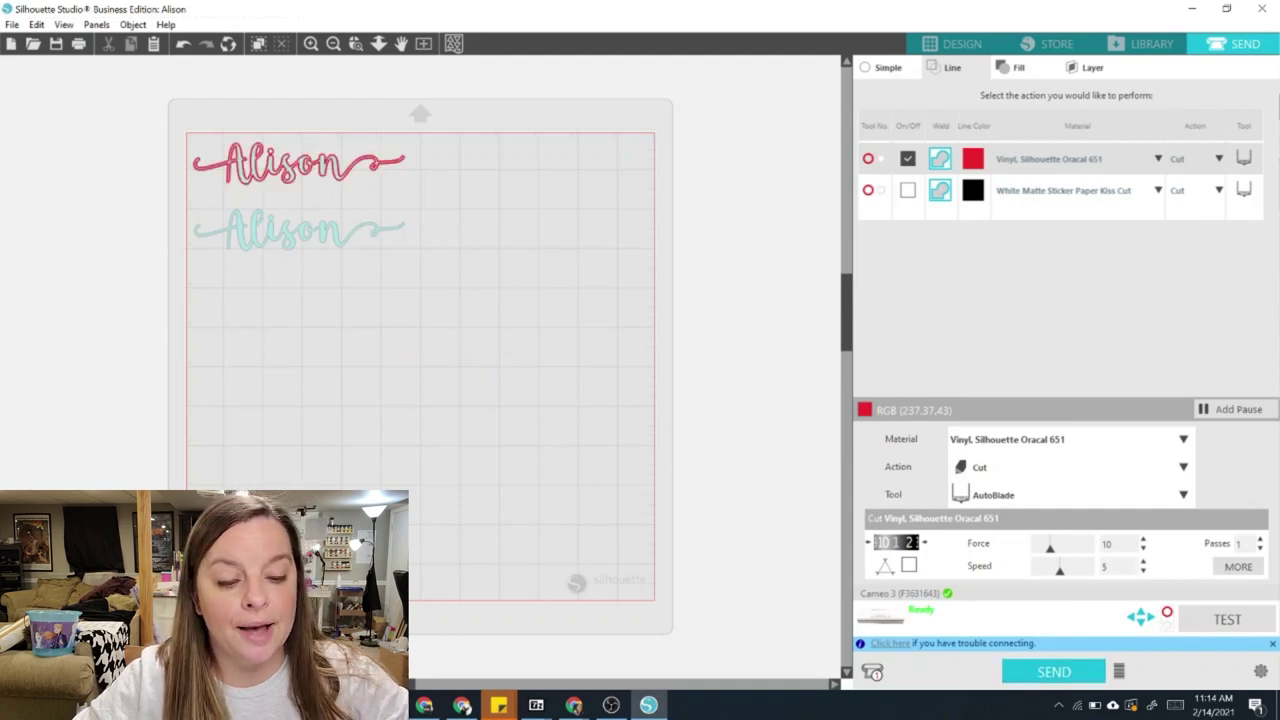
left_click(1052, 672)
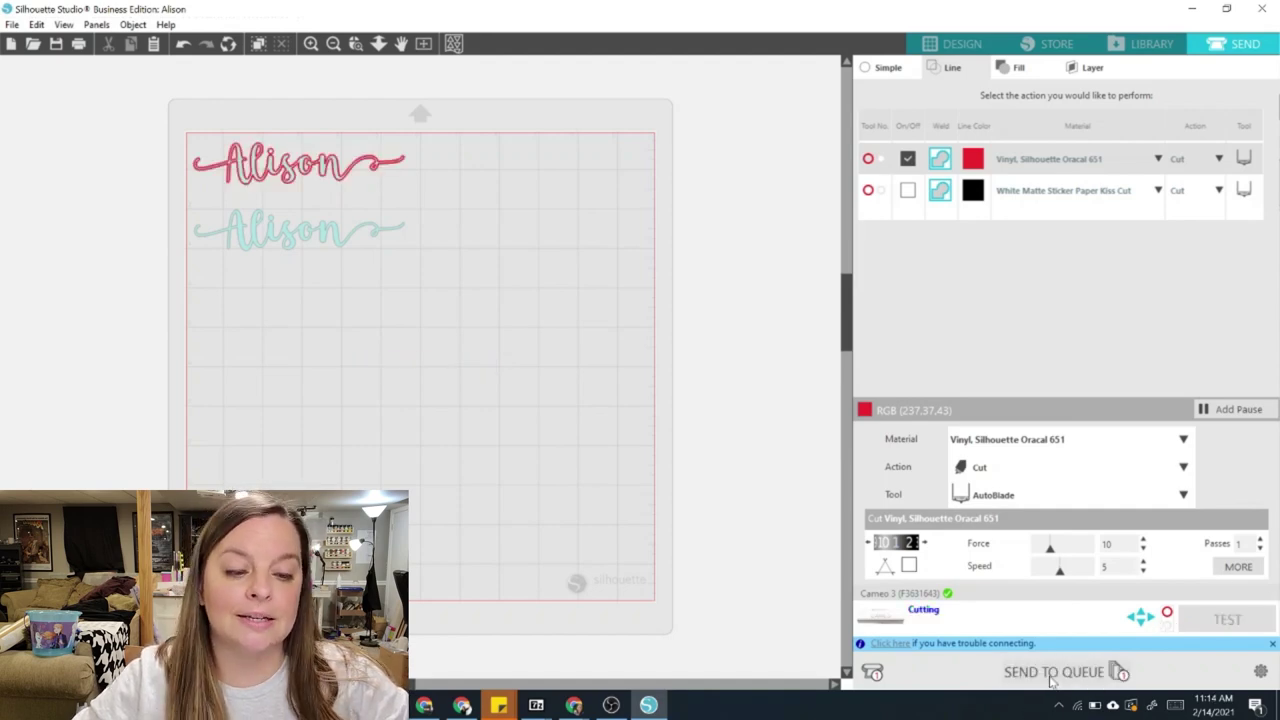